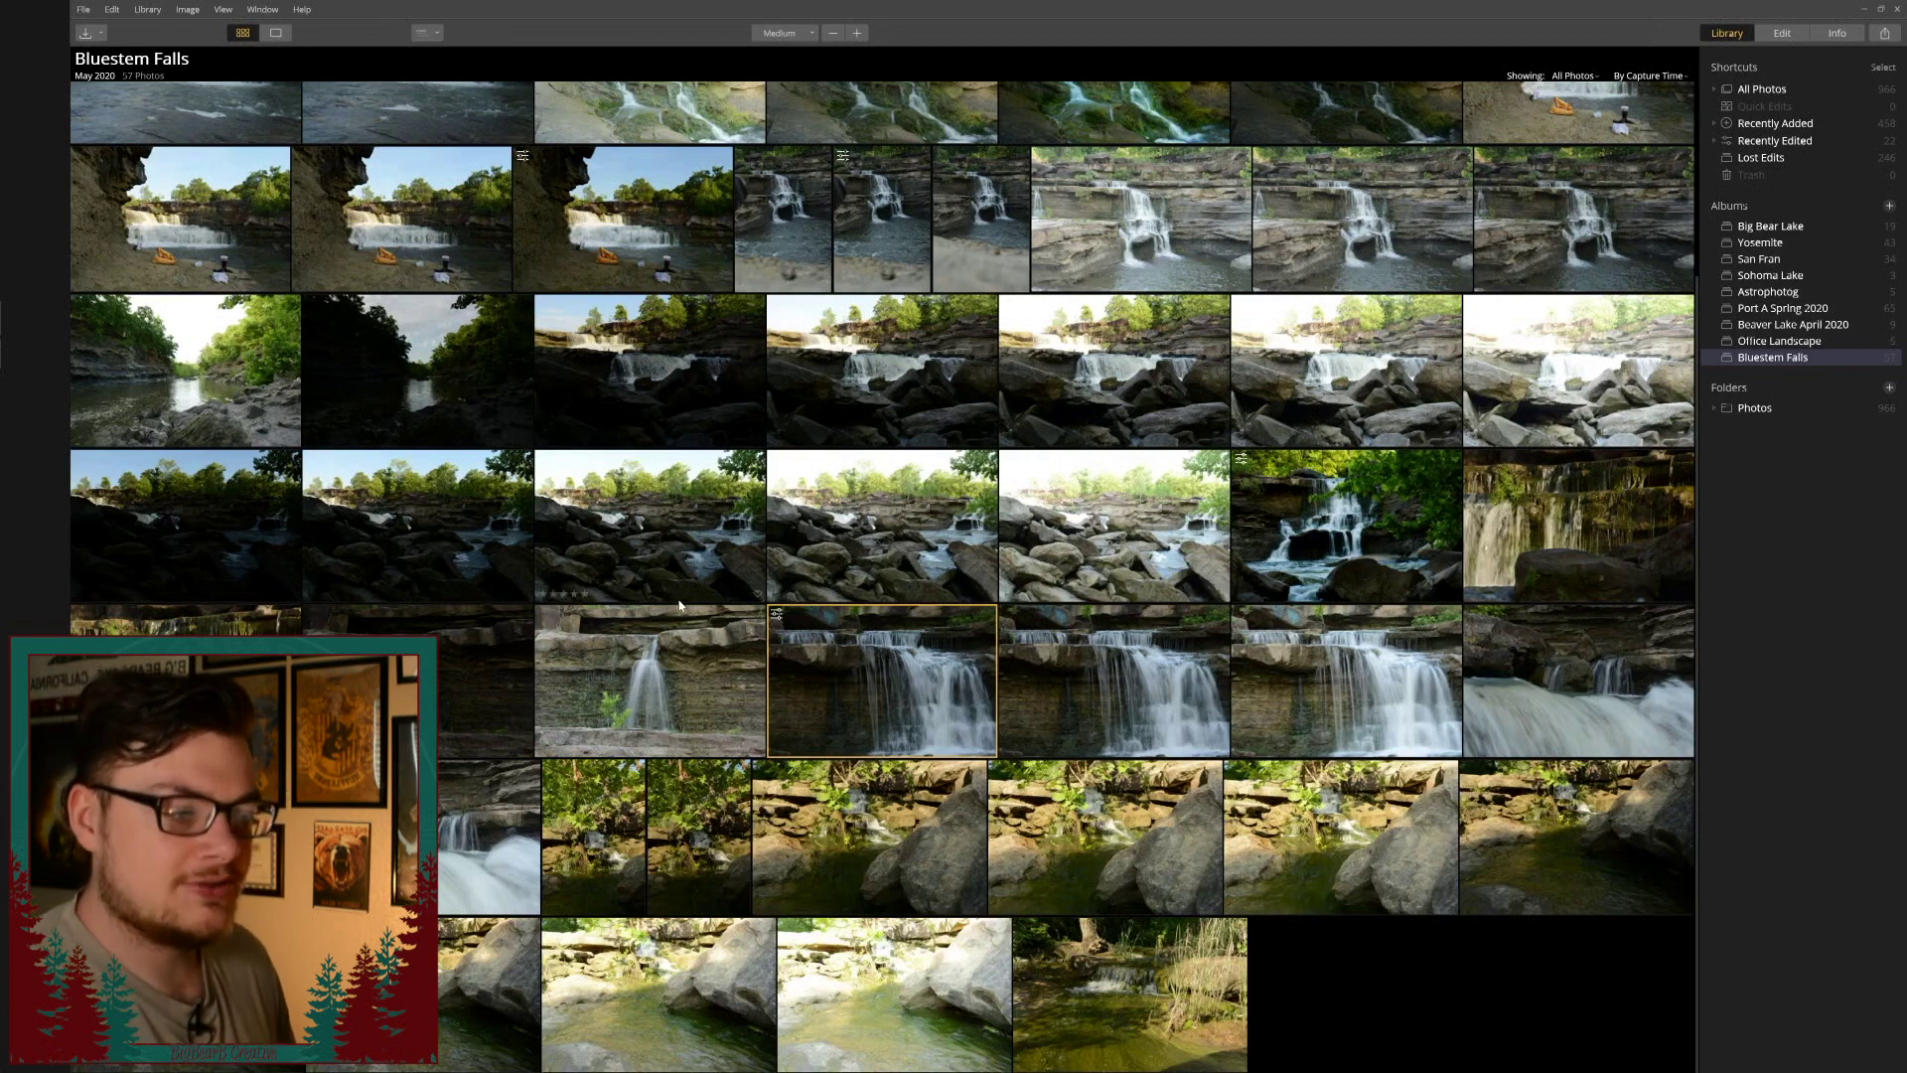
# Open the darkest exposure of the wide waterfall, DSC_0044, from the Bluestem Falls album for editing.
pyautogui.scroll(3, 680, 604)
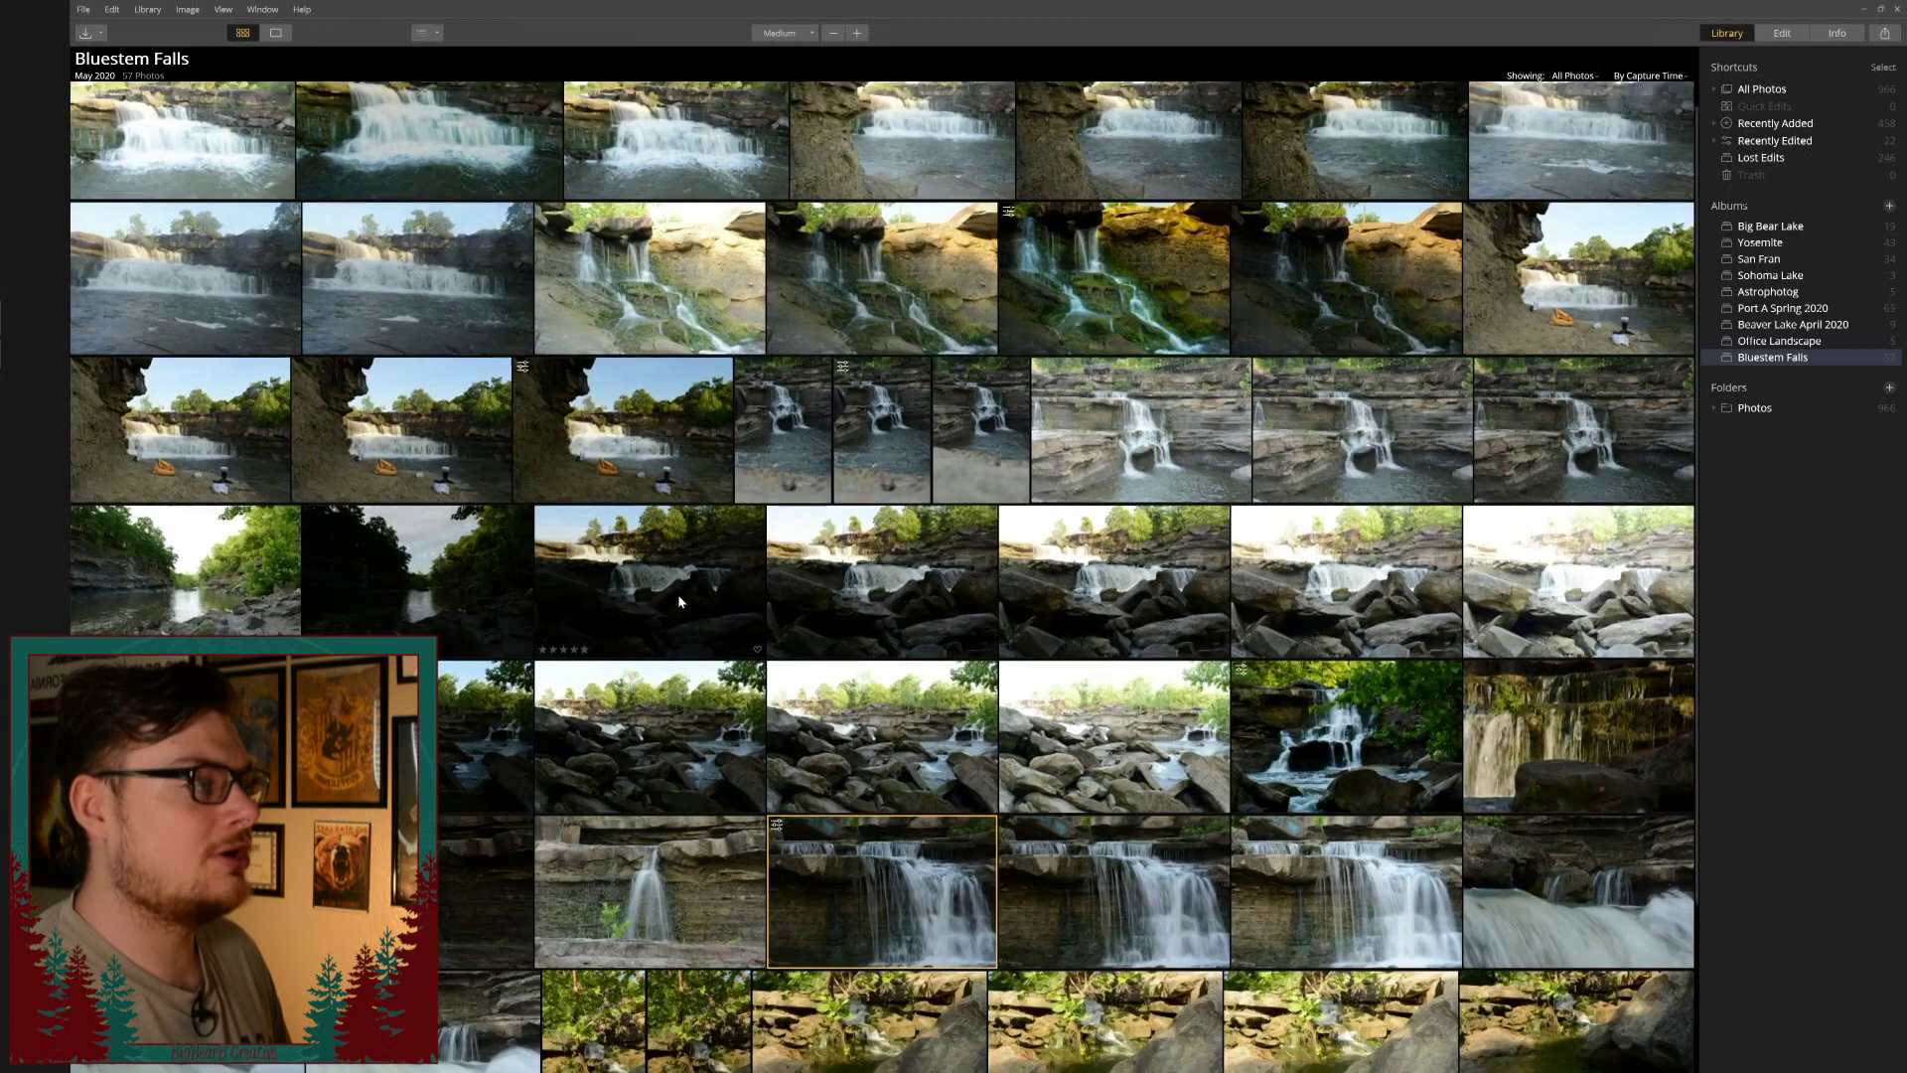
pyautogui.scroll(1, 679, 600)
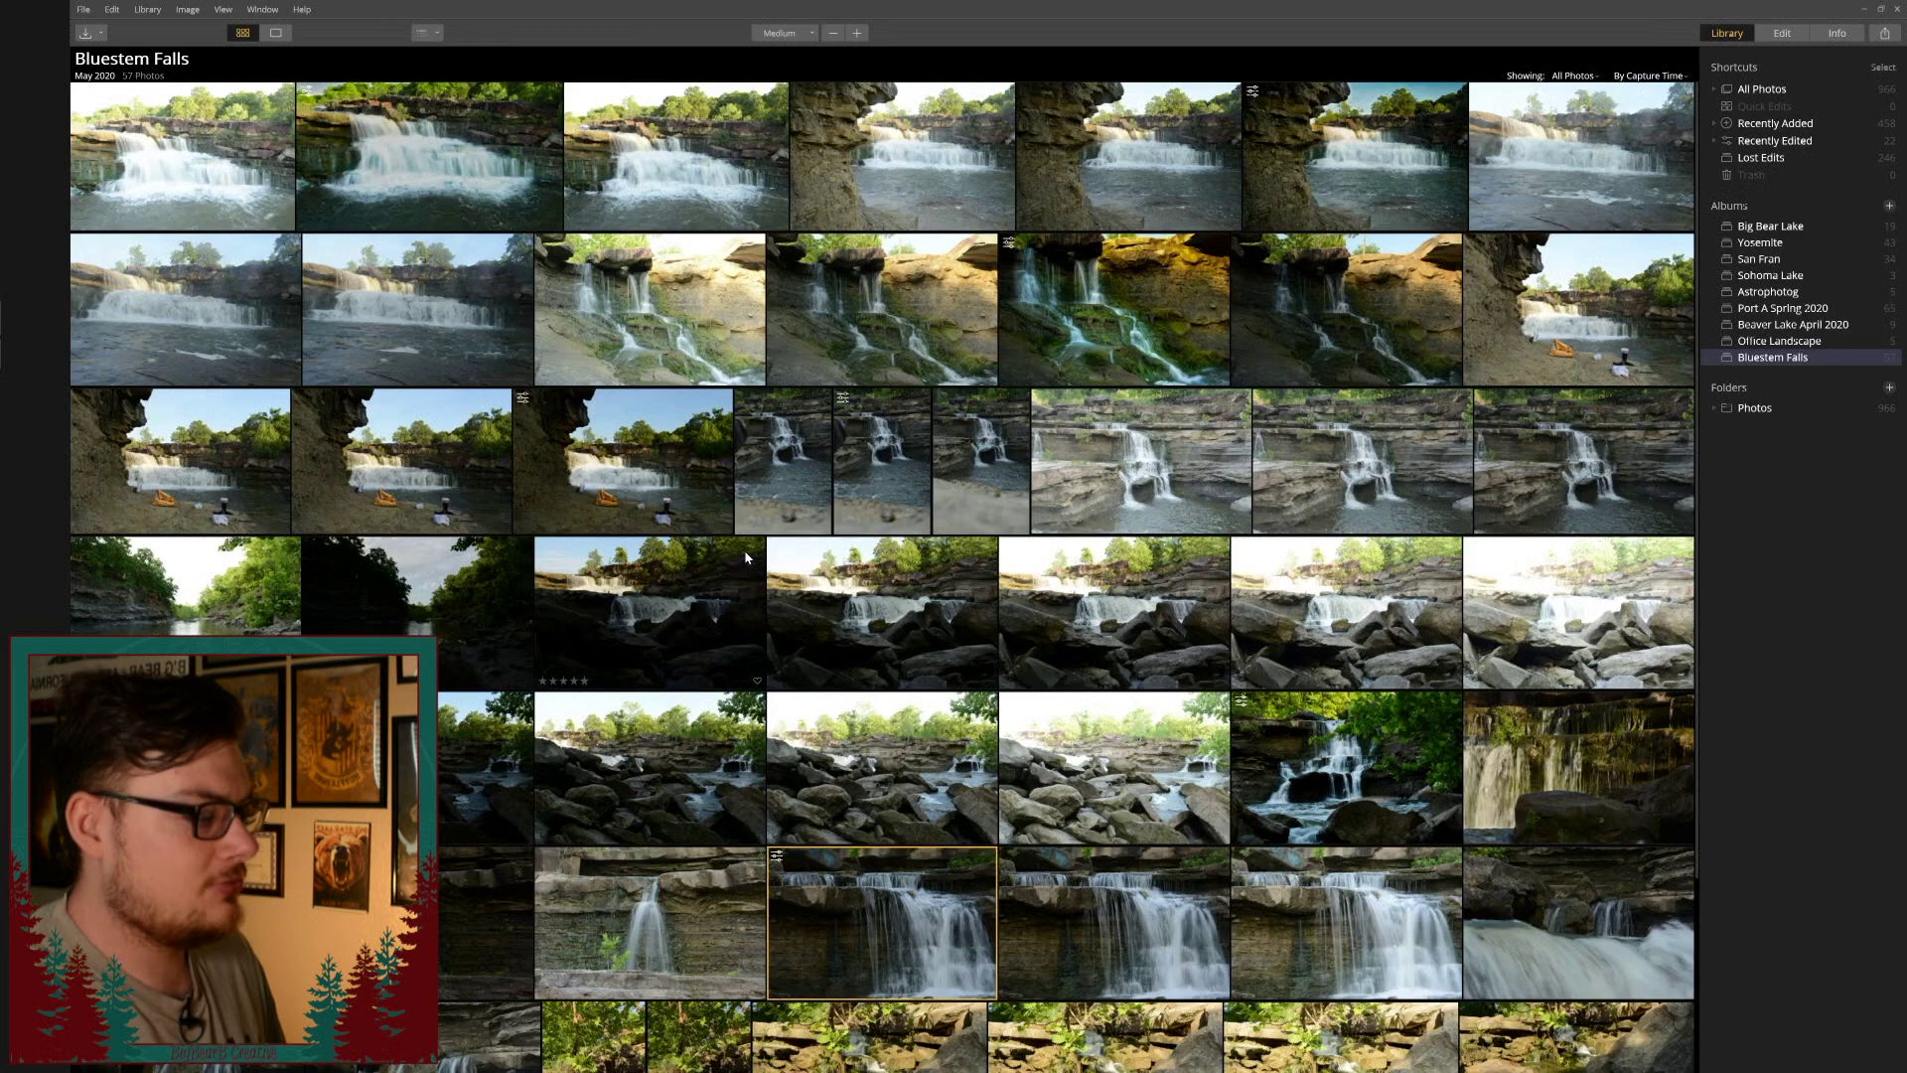
pyautogui.scroll(-2, 744, 559)
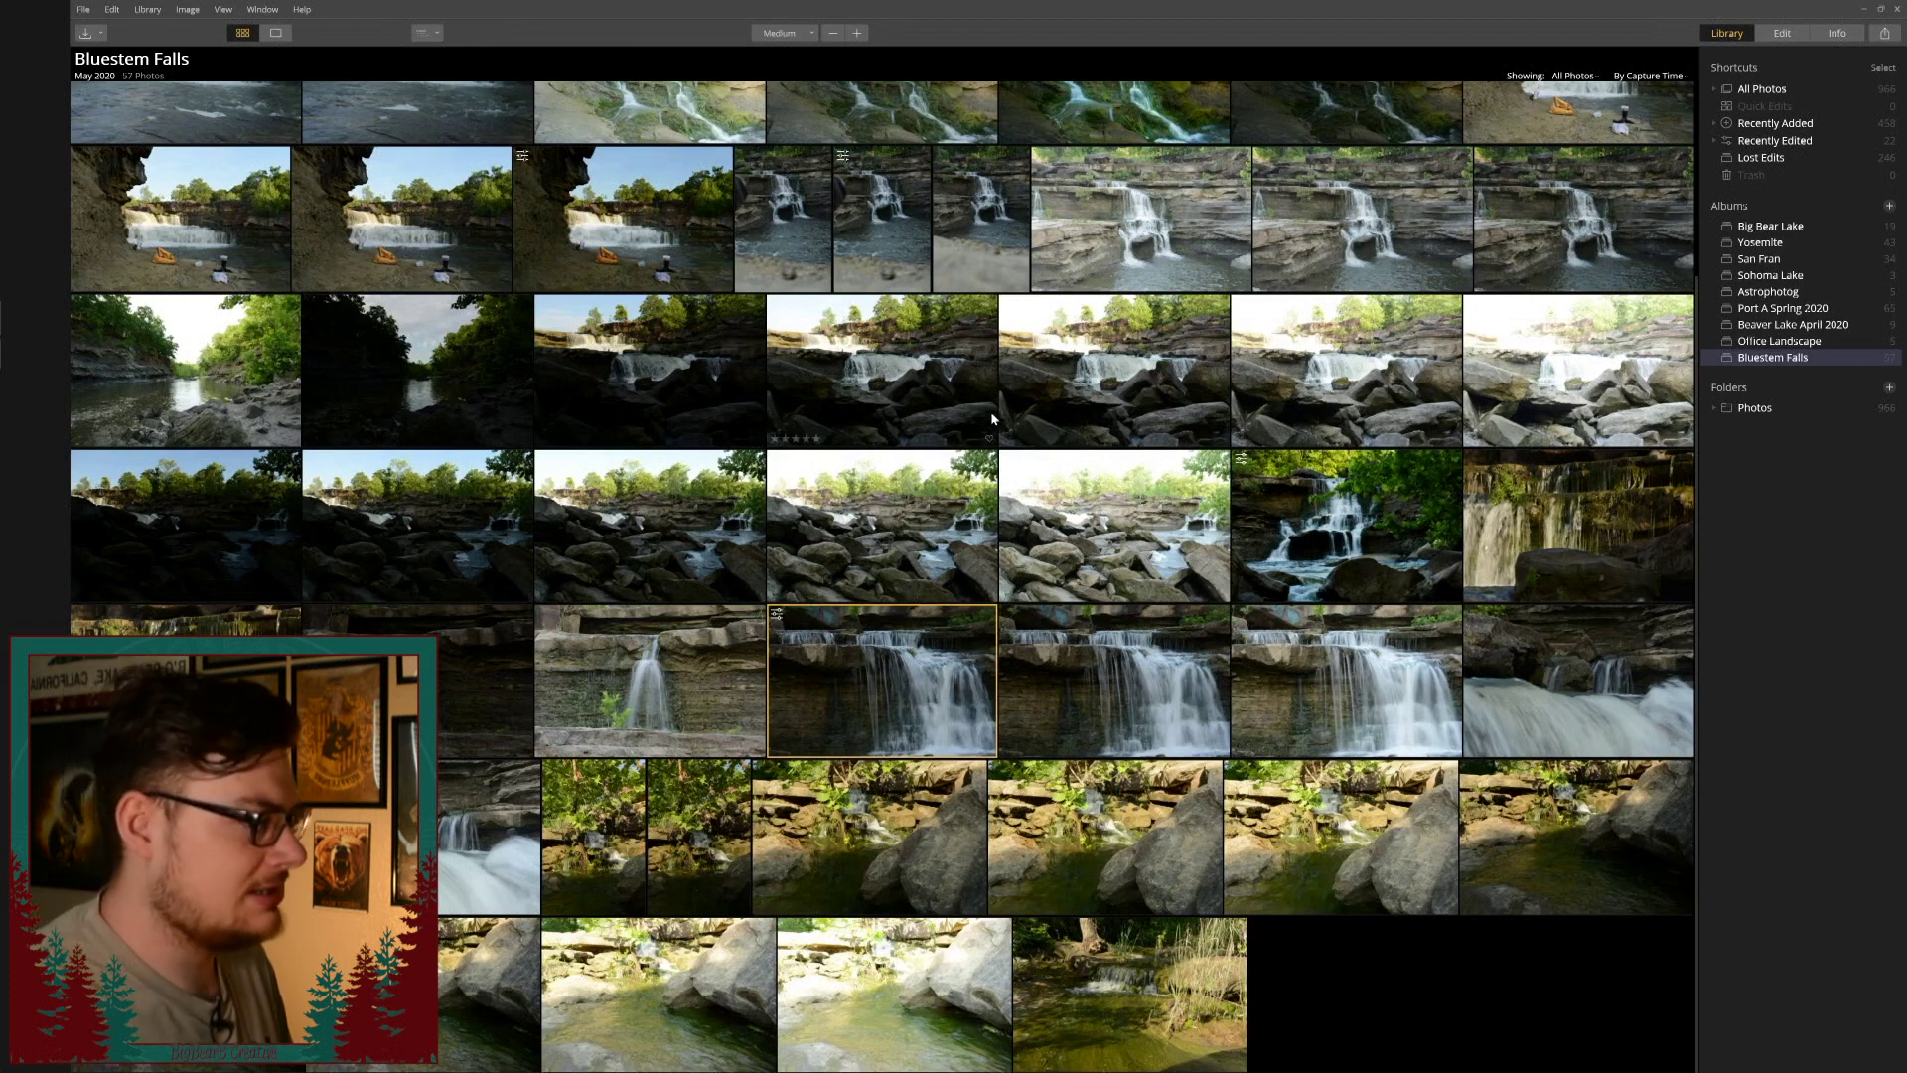
pyautogui.scroll(3, 983, 483)
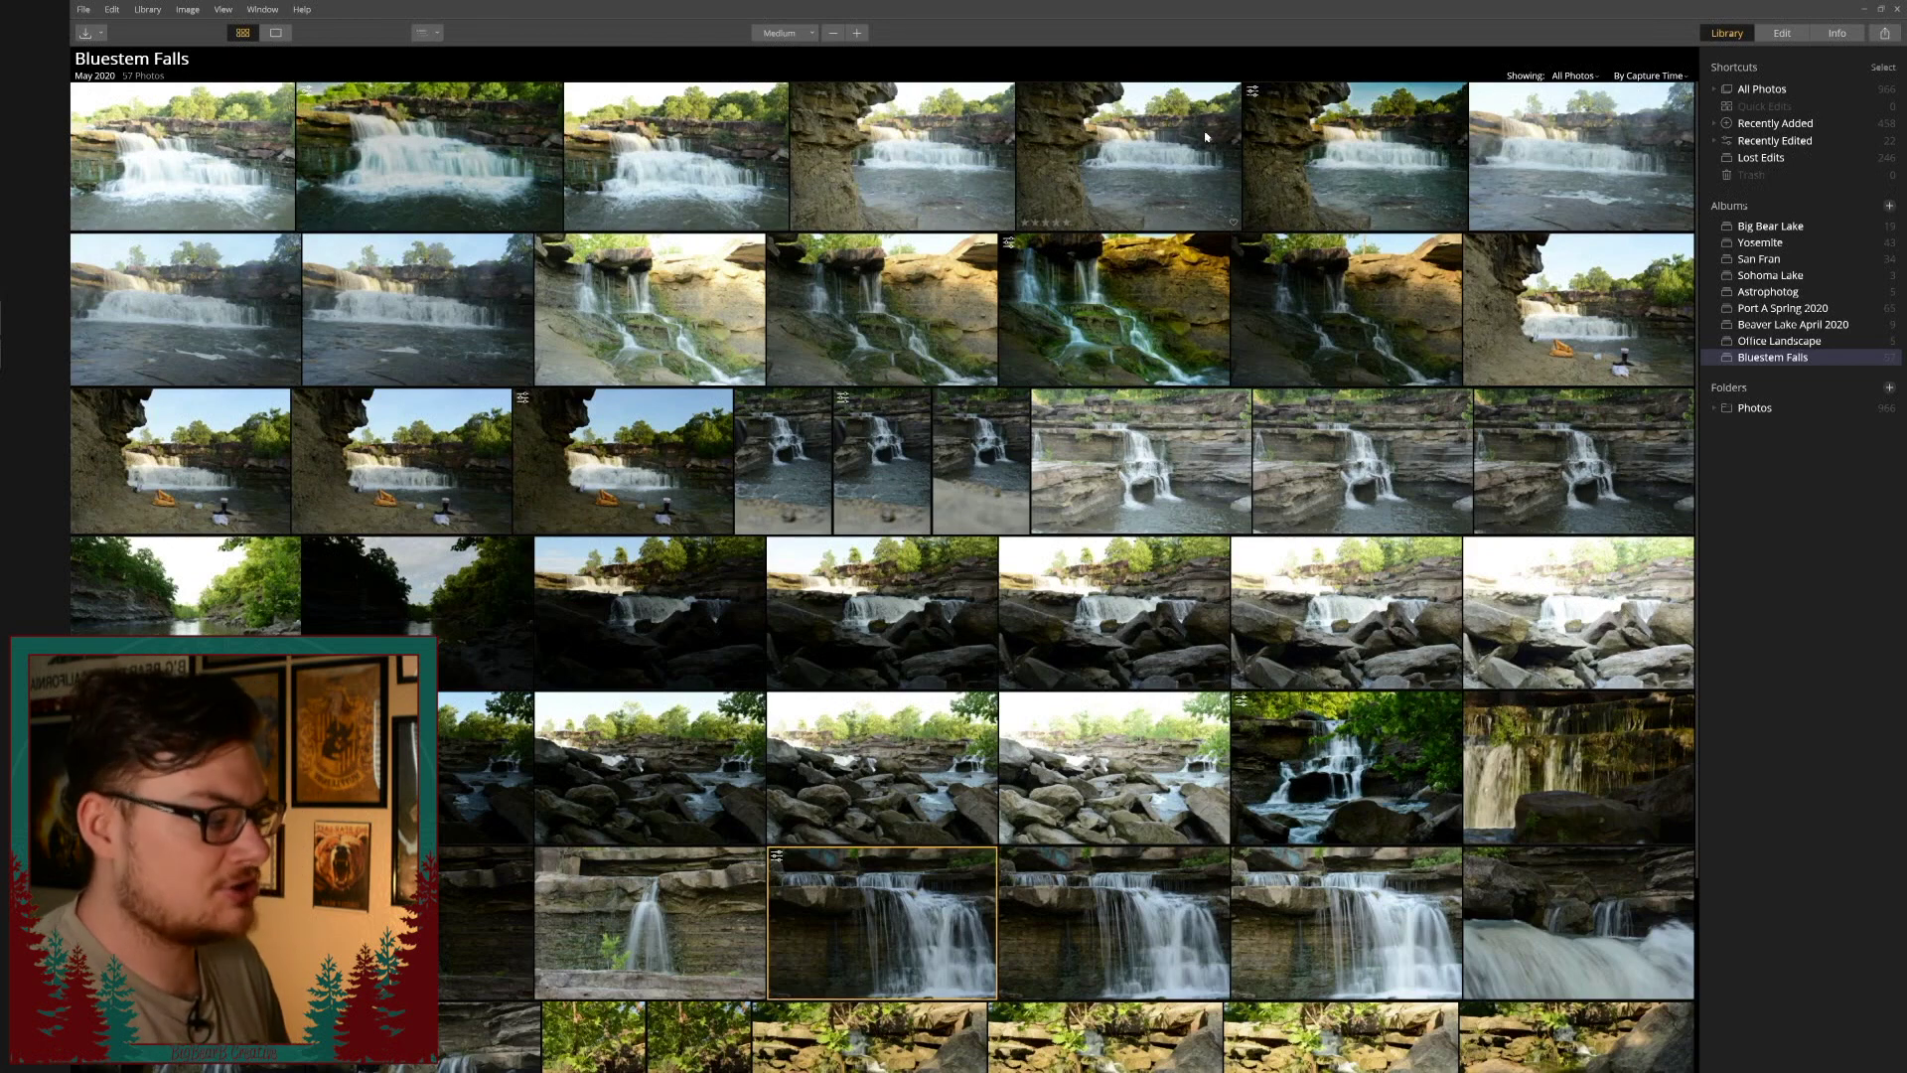
pyautogui.scroll(-3, 1209, 135)
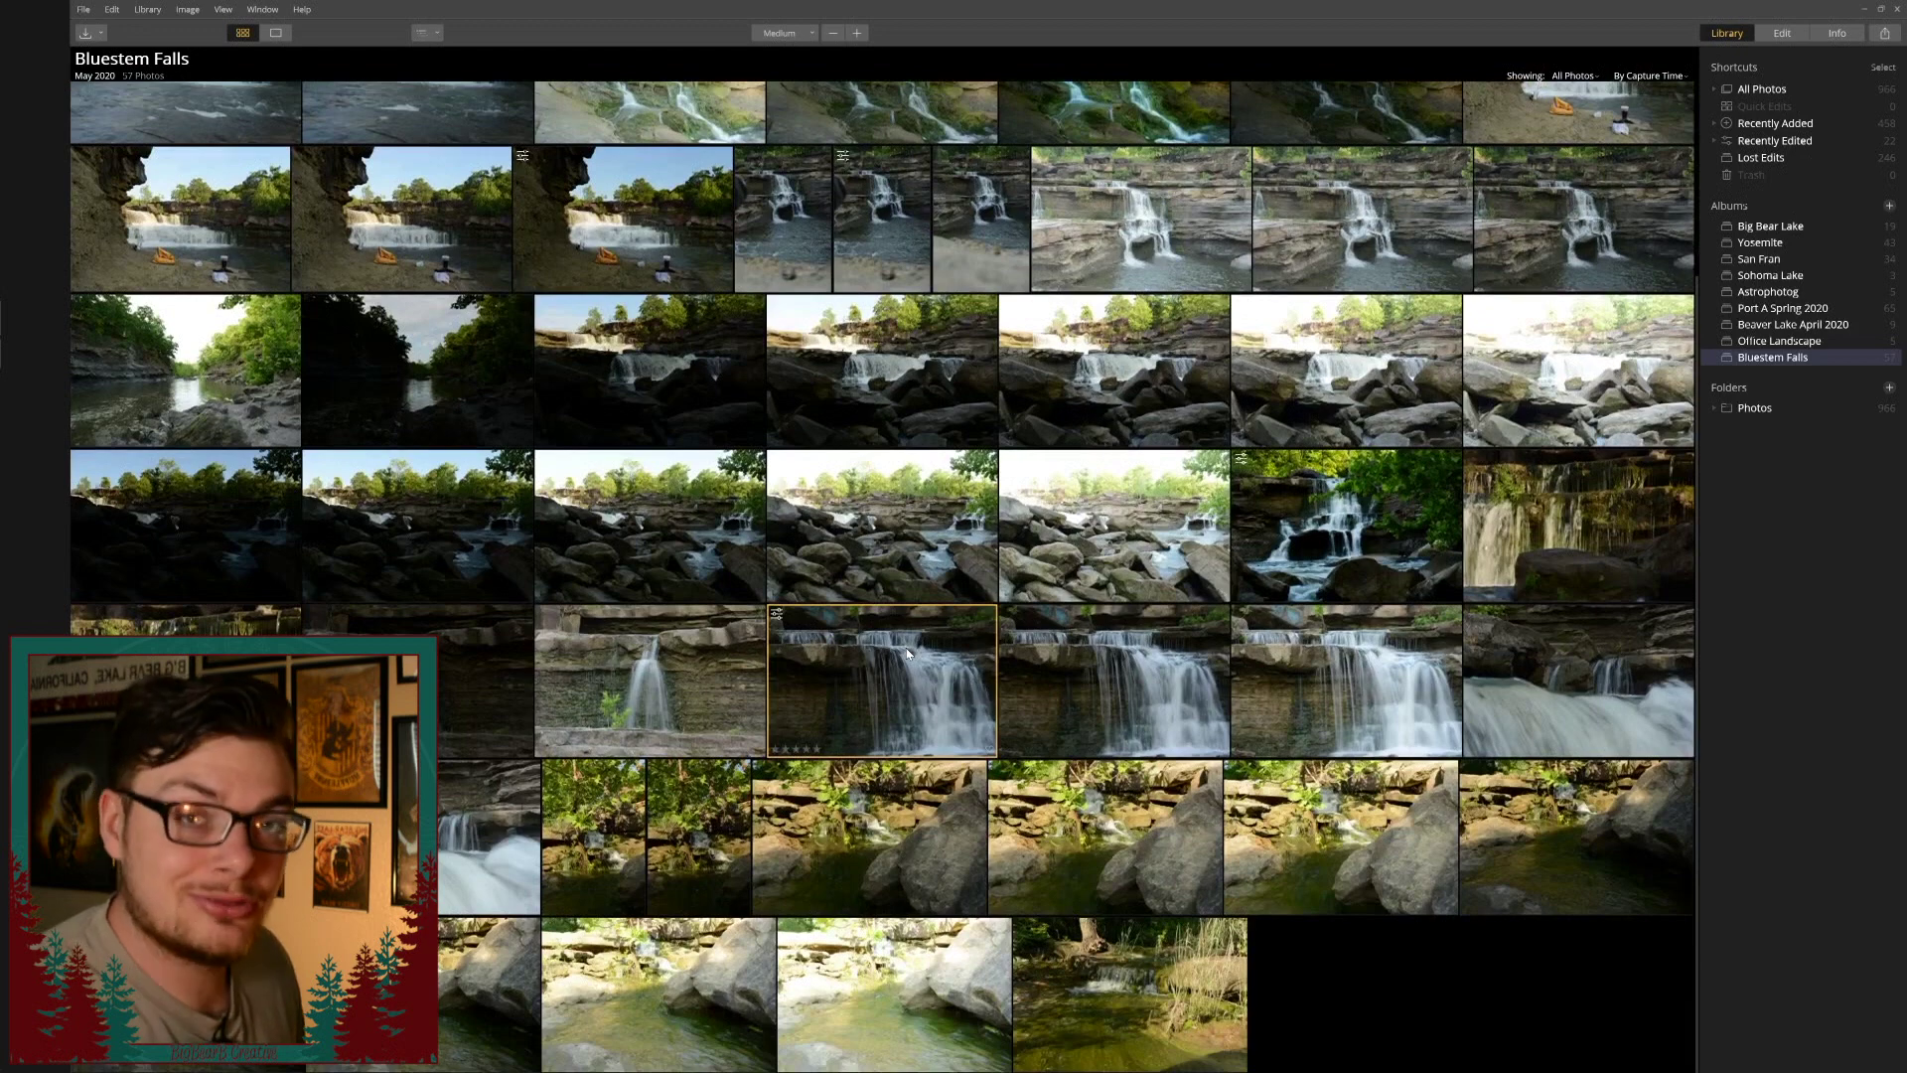
pyautogui.click(1785, 35)
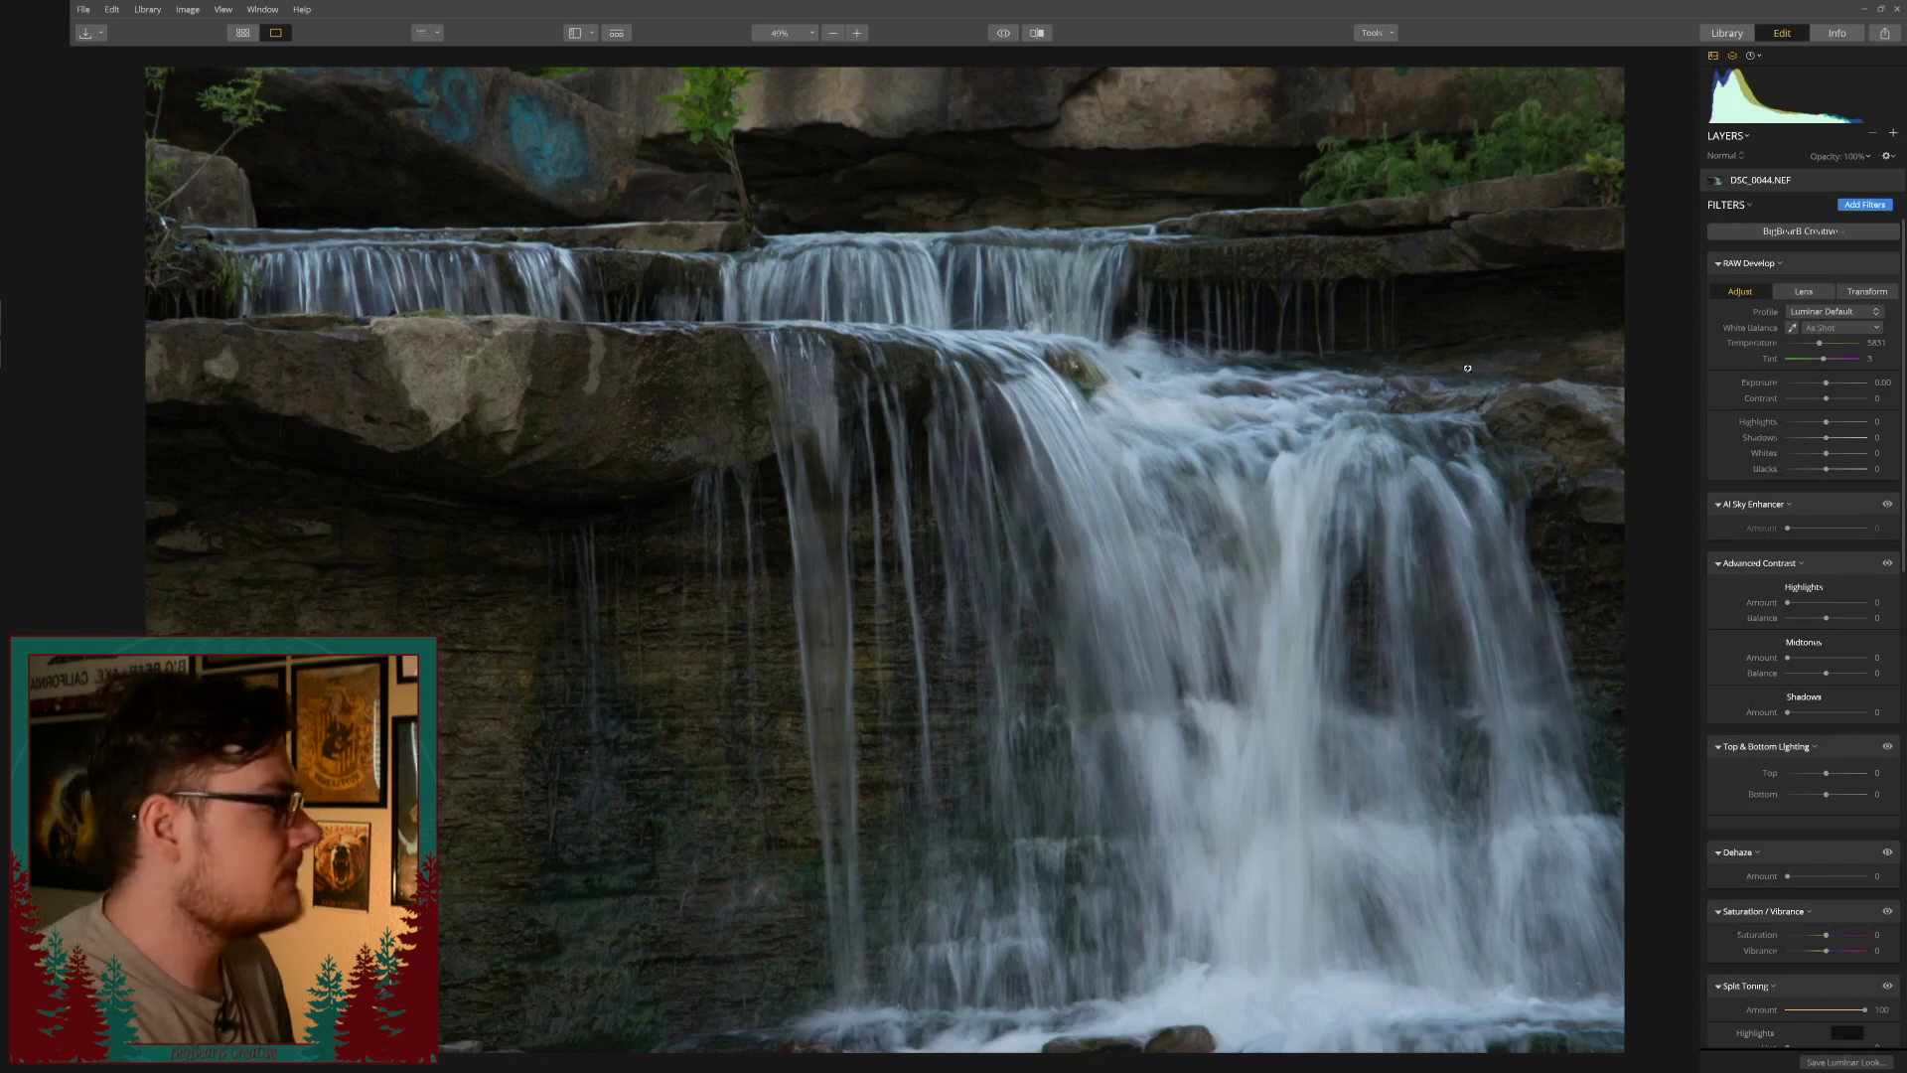
# Add DSC_0046 from the RAW folder as a new image layer above the base photo.
pyautogui.click(1894, 136)
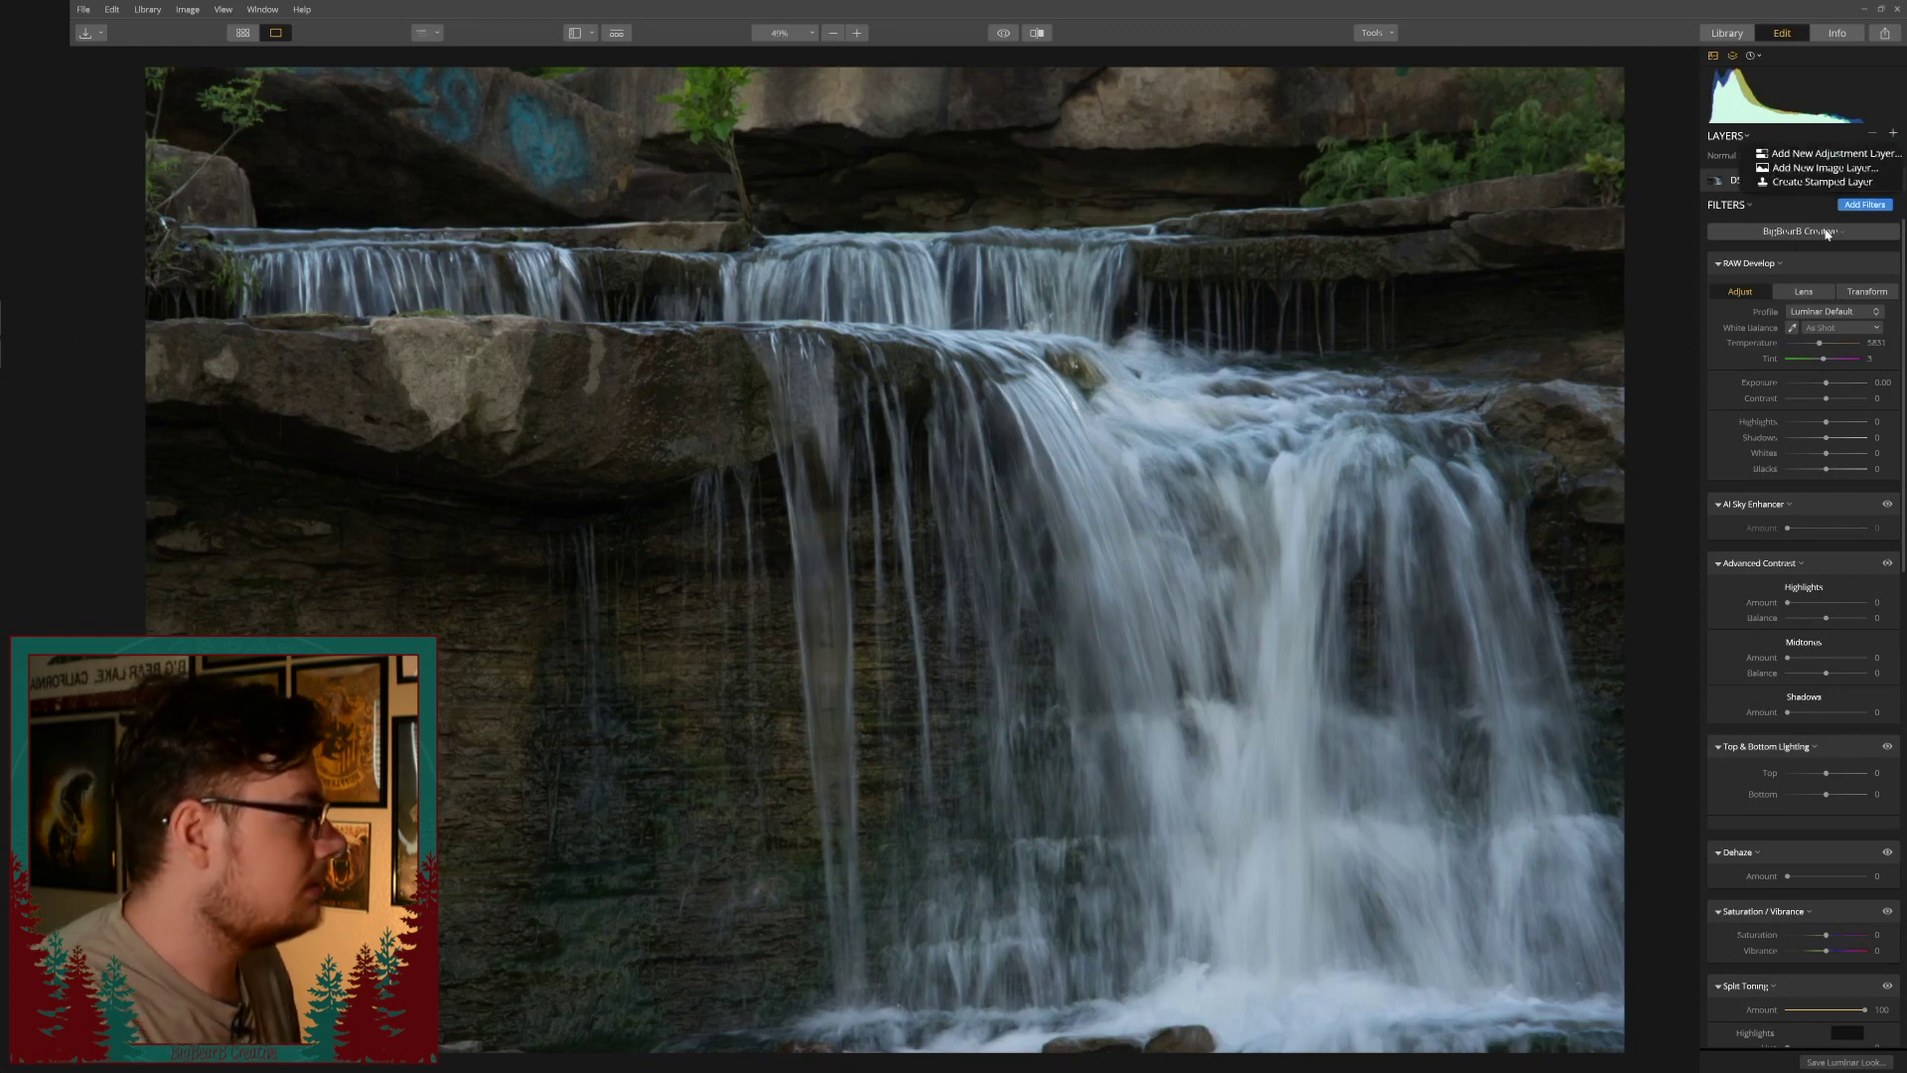
pyautogui.click(1805, 169)
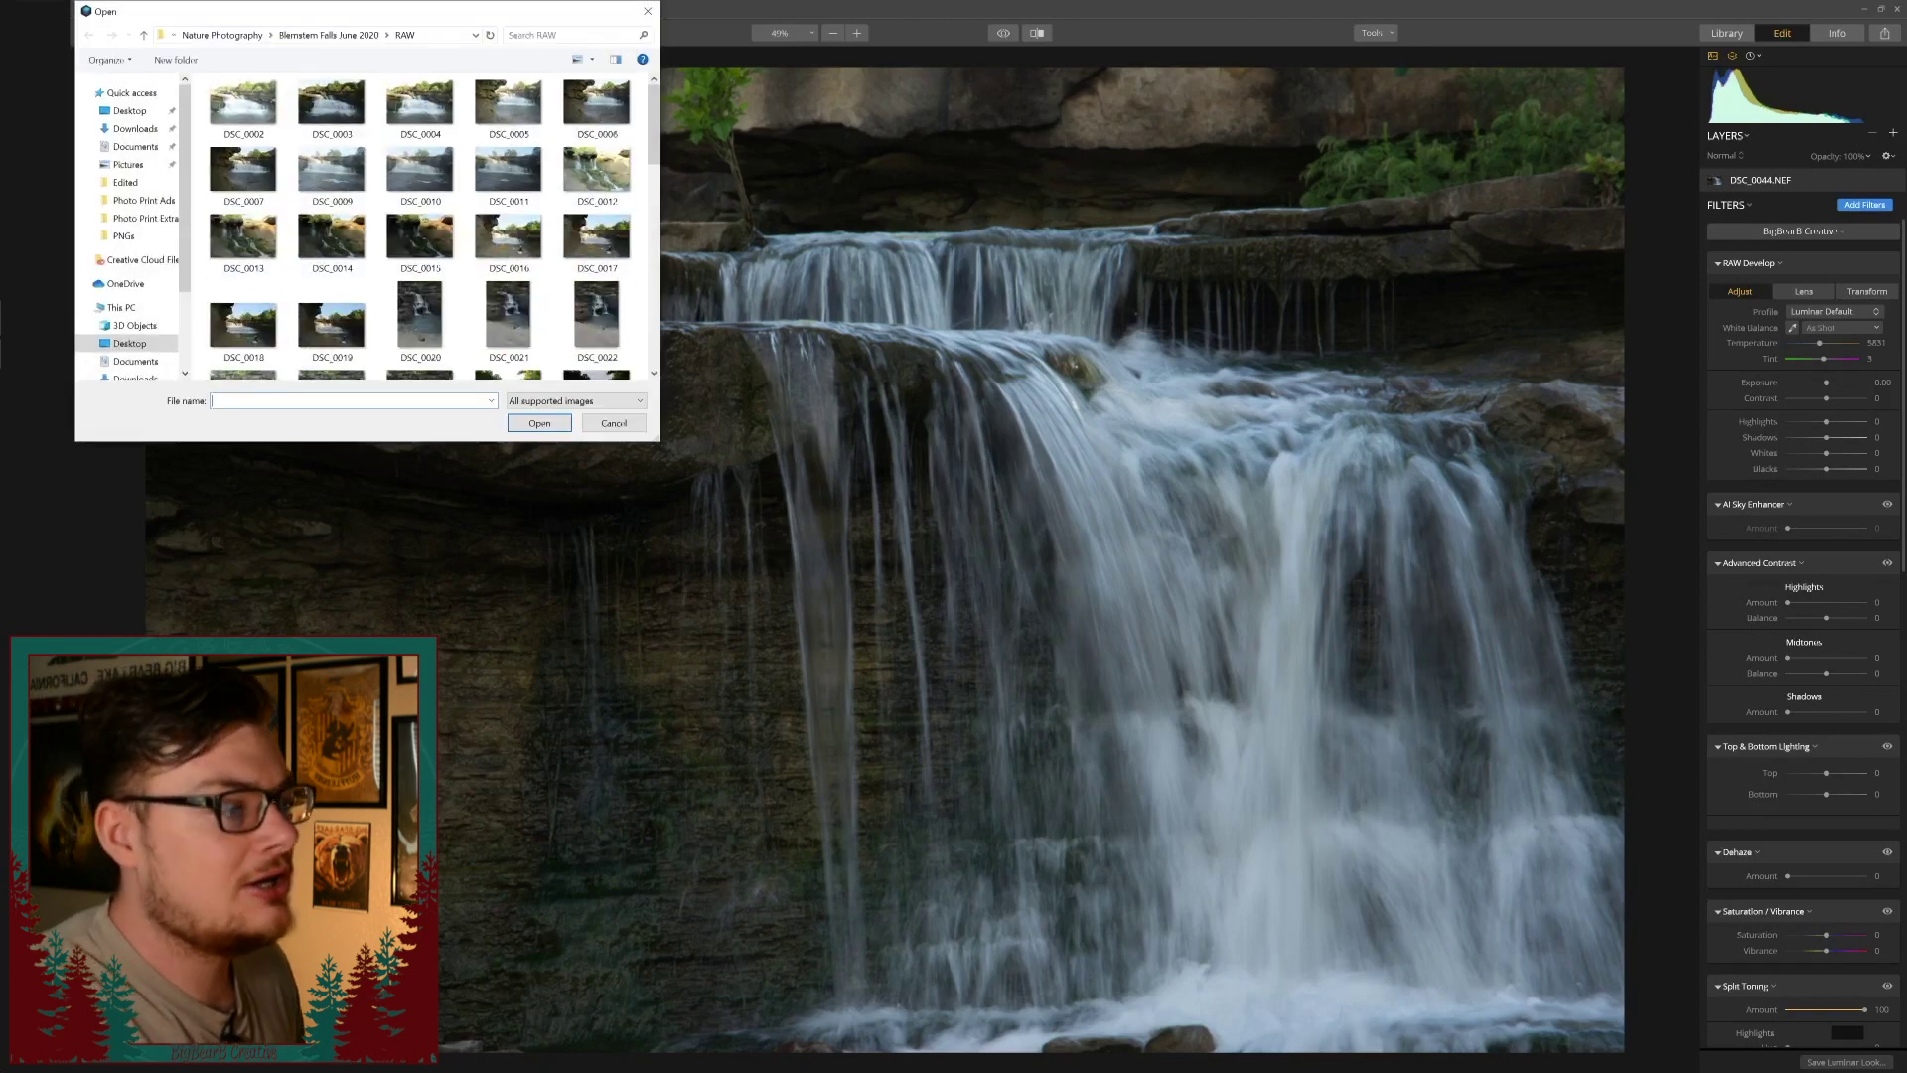
pyautogui.scroll(-5, 415, 228)
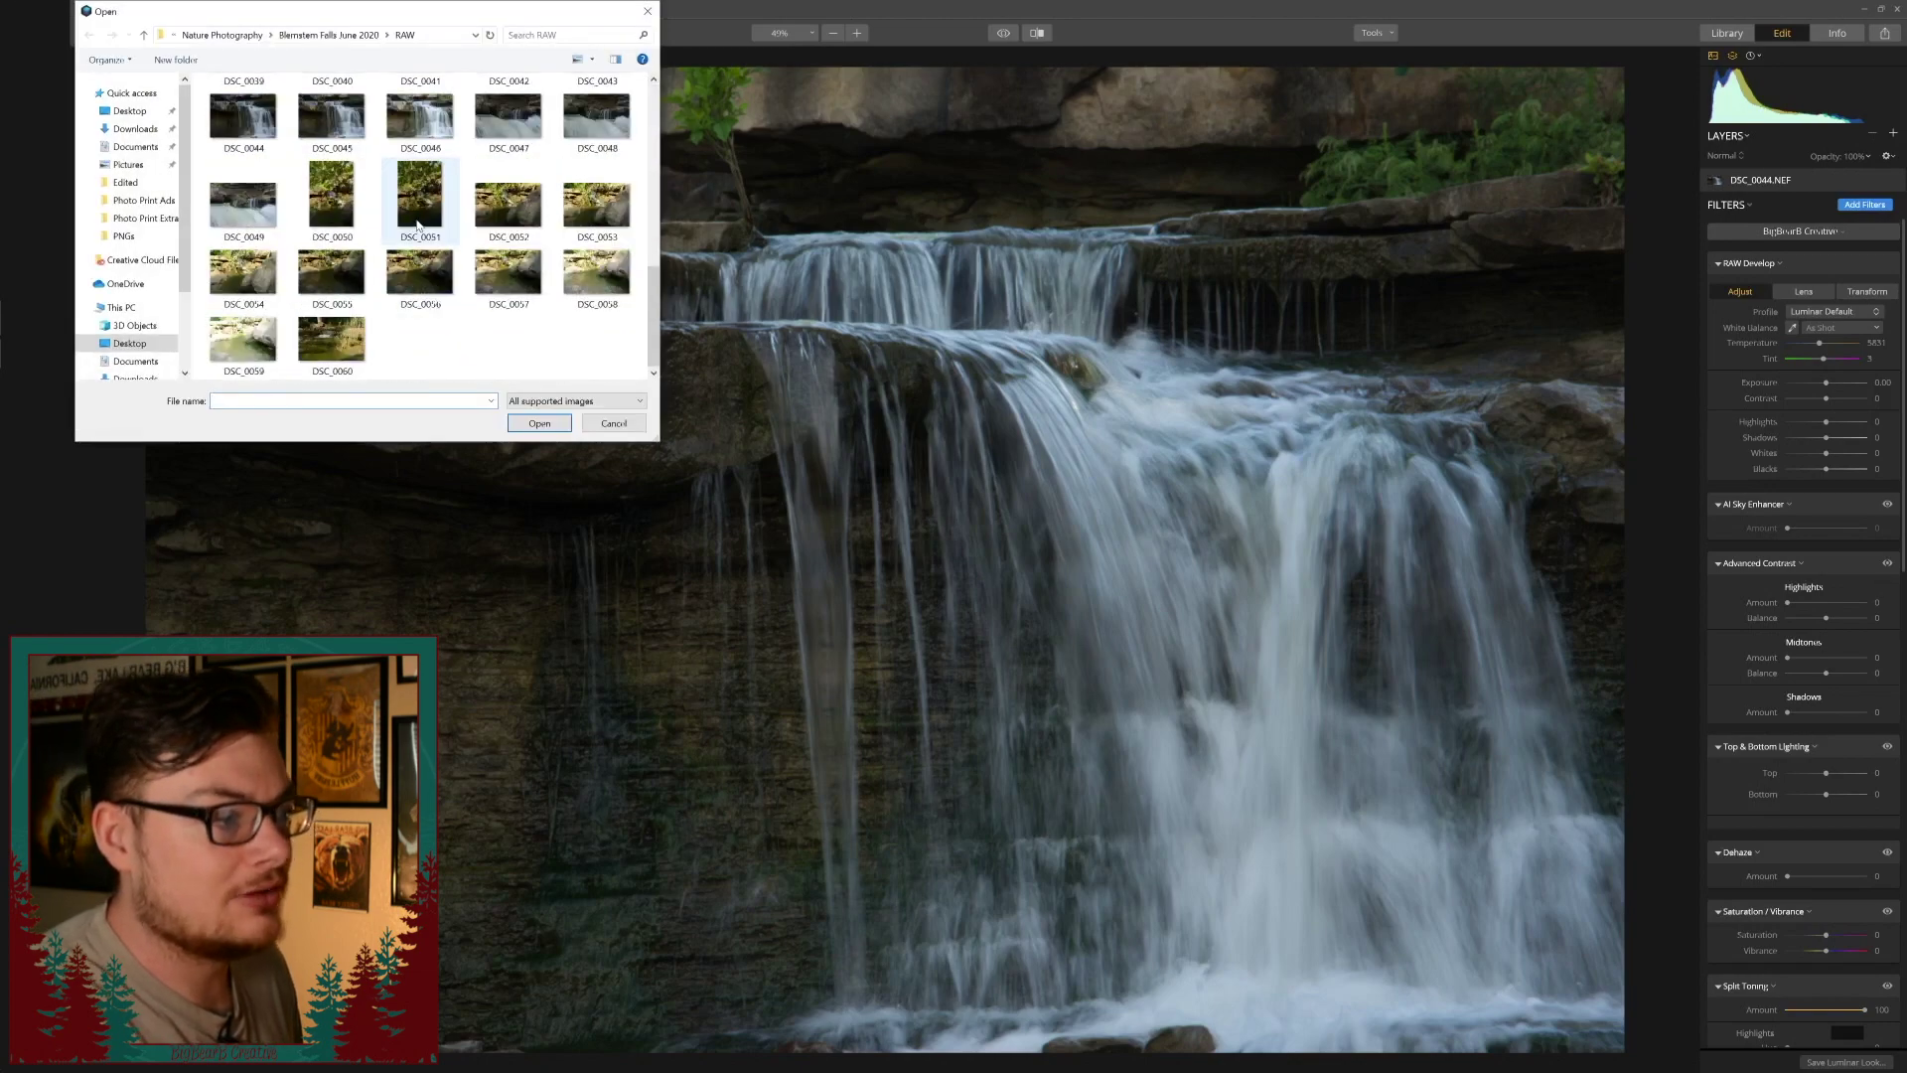
pyautogui.click(424, 129)
pyautogui.click(540, 423)
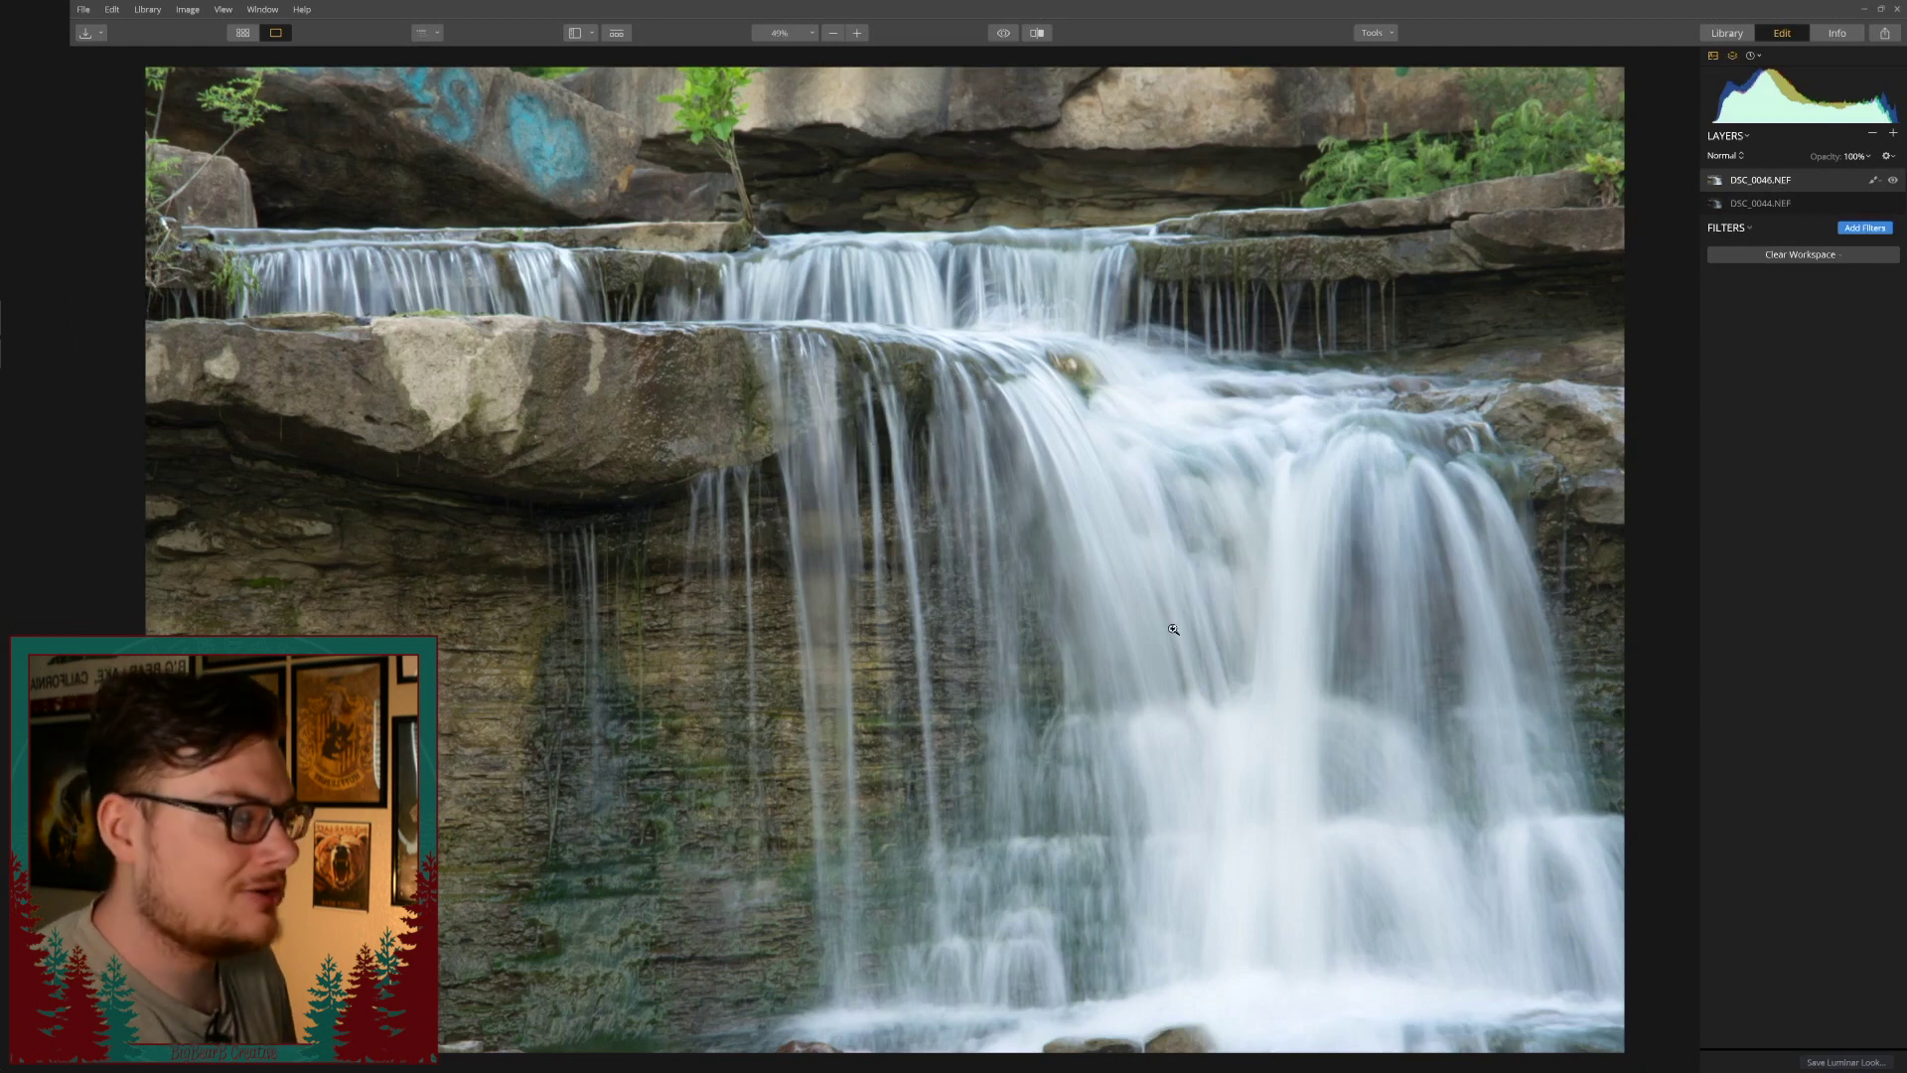
# Paint a brush mask on the DSC_0046 layer over the flowing water at 100% opacity, checking coverage with the mask overlay.
pyautogui.click(1880, 182)
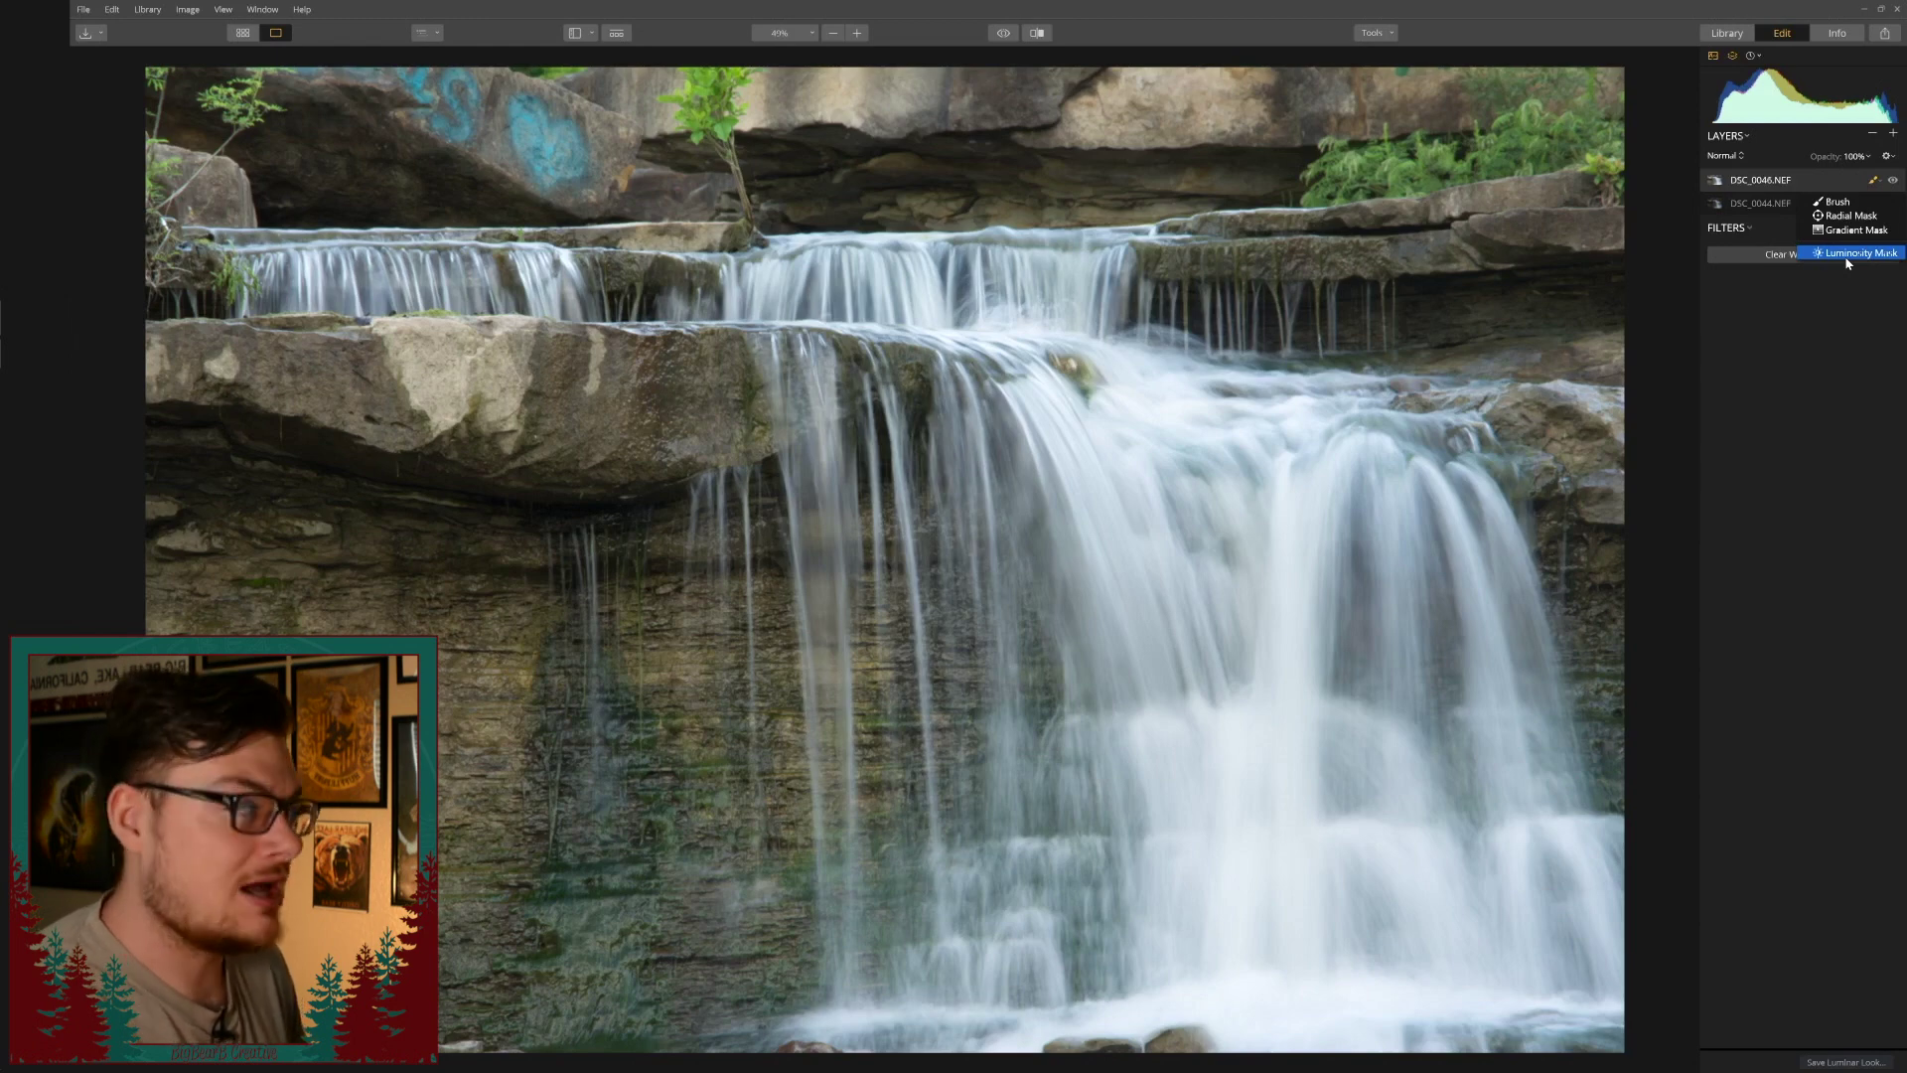
pyautogui.click(1838, 201)
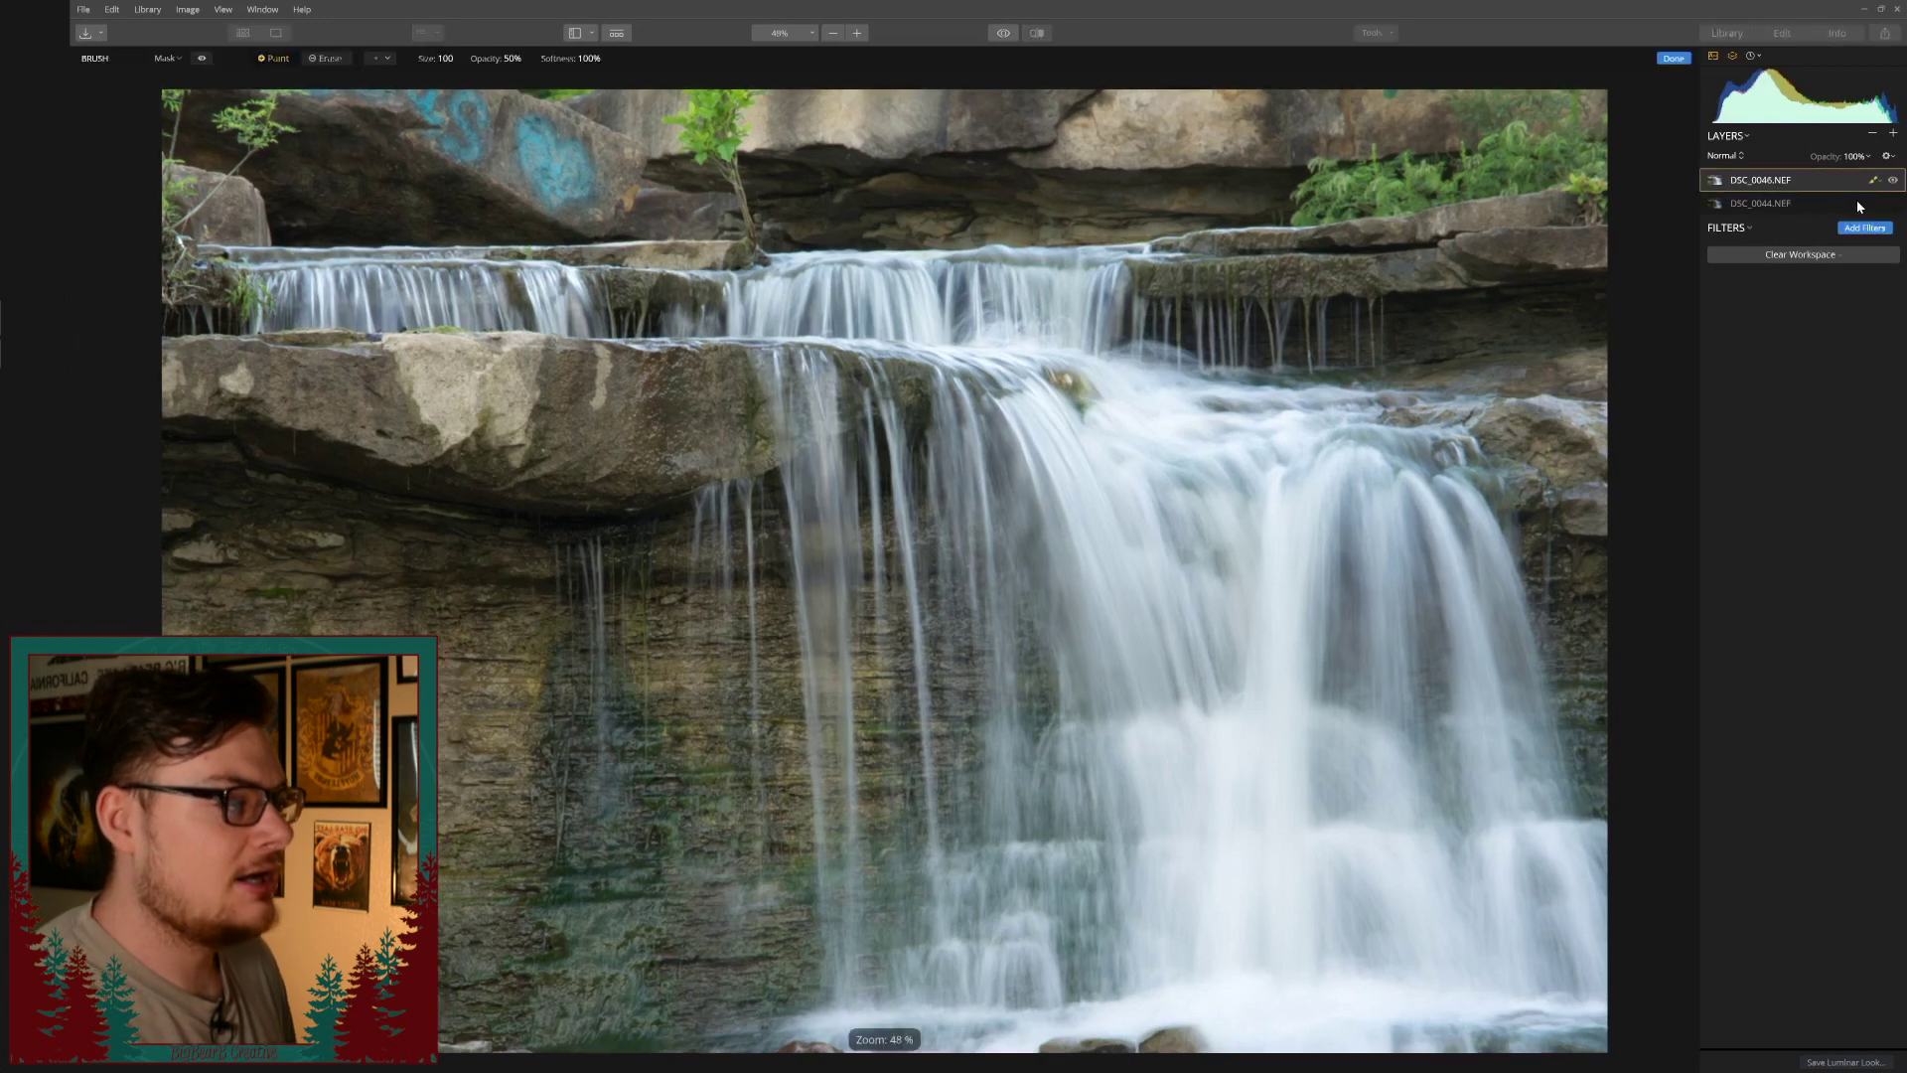
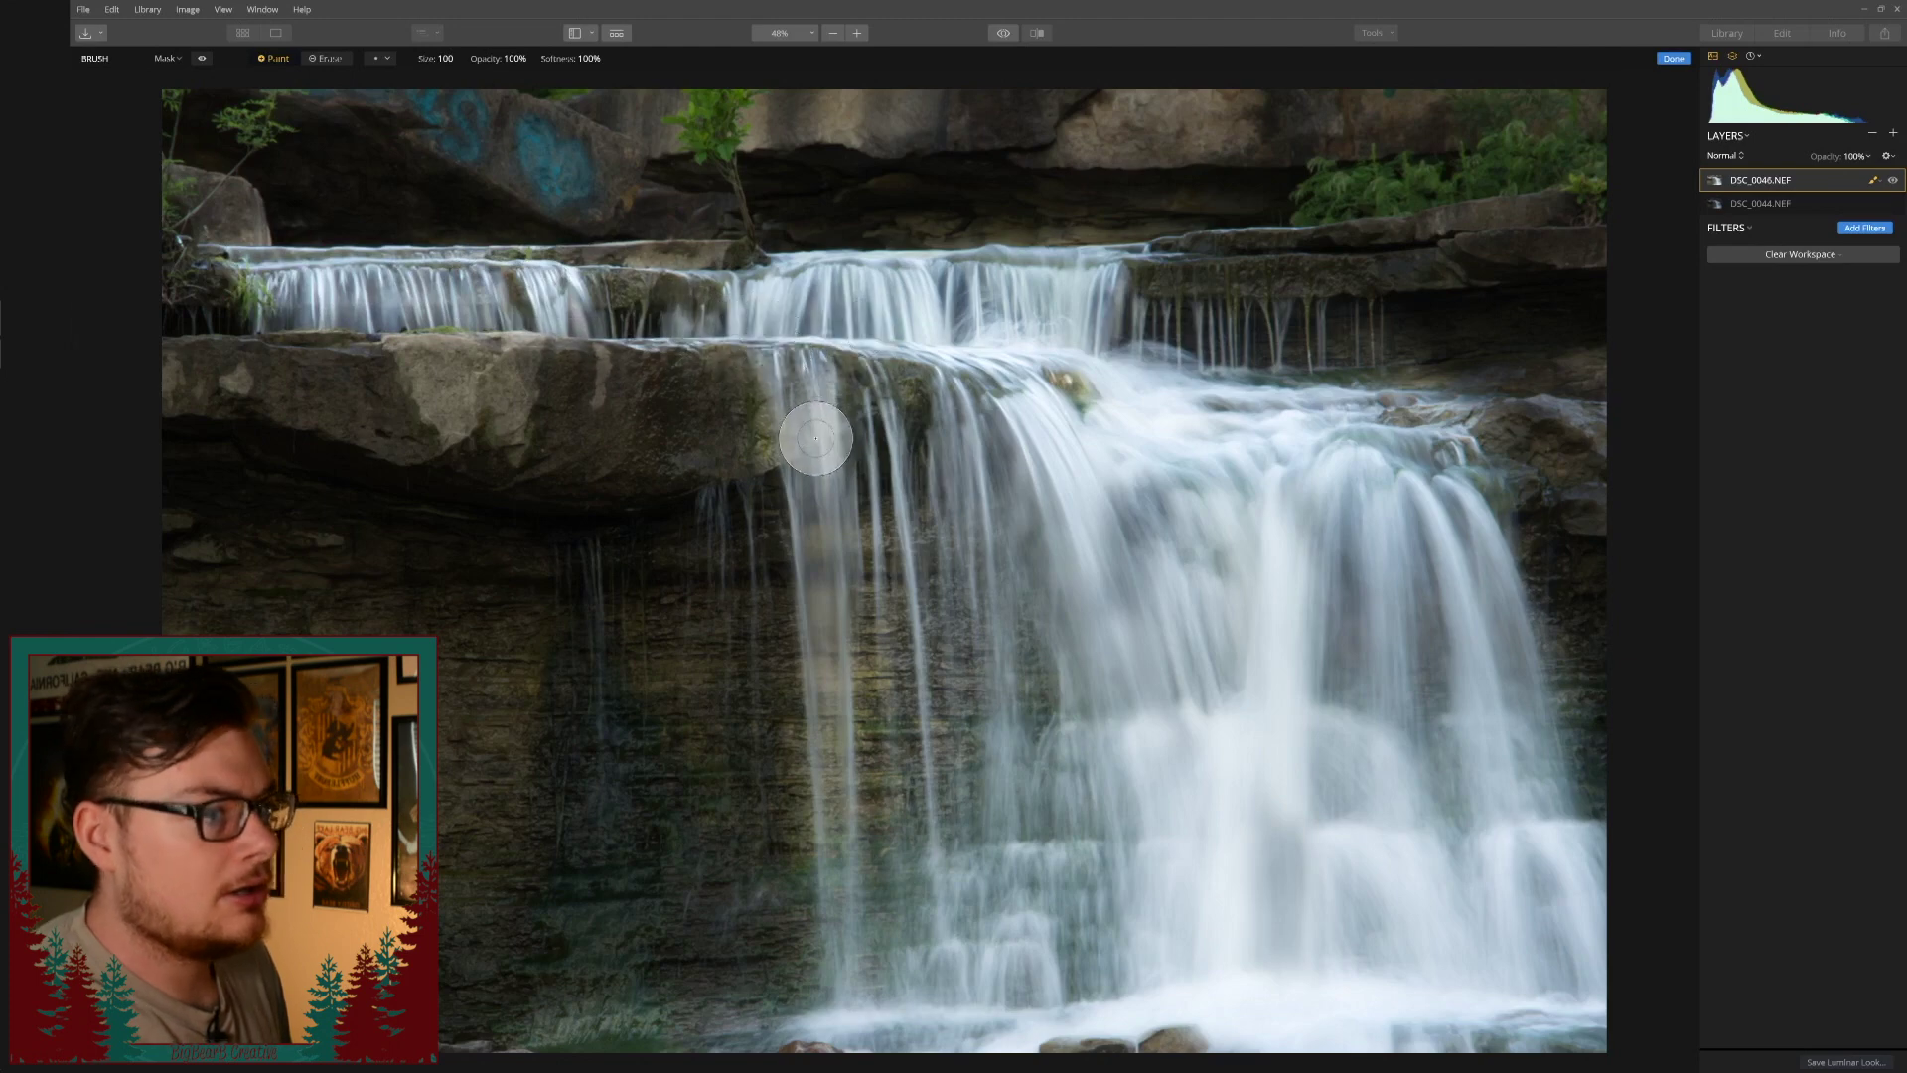
pyautogui.click(201, 61)
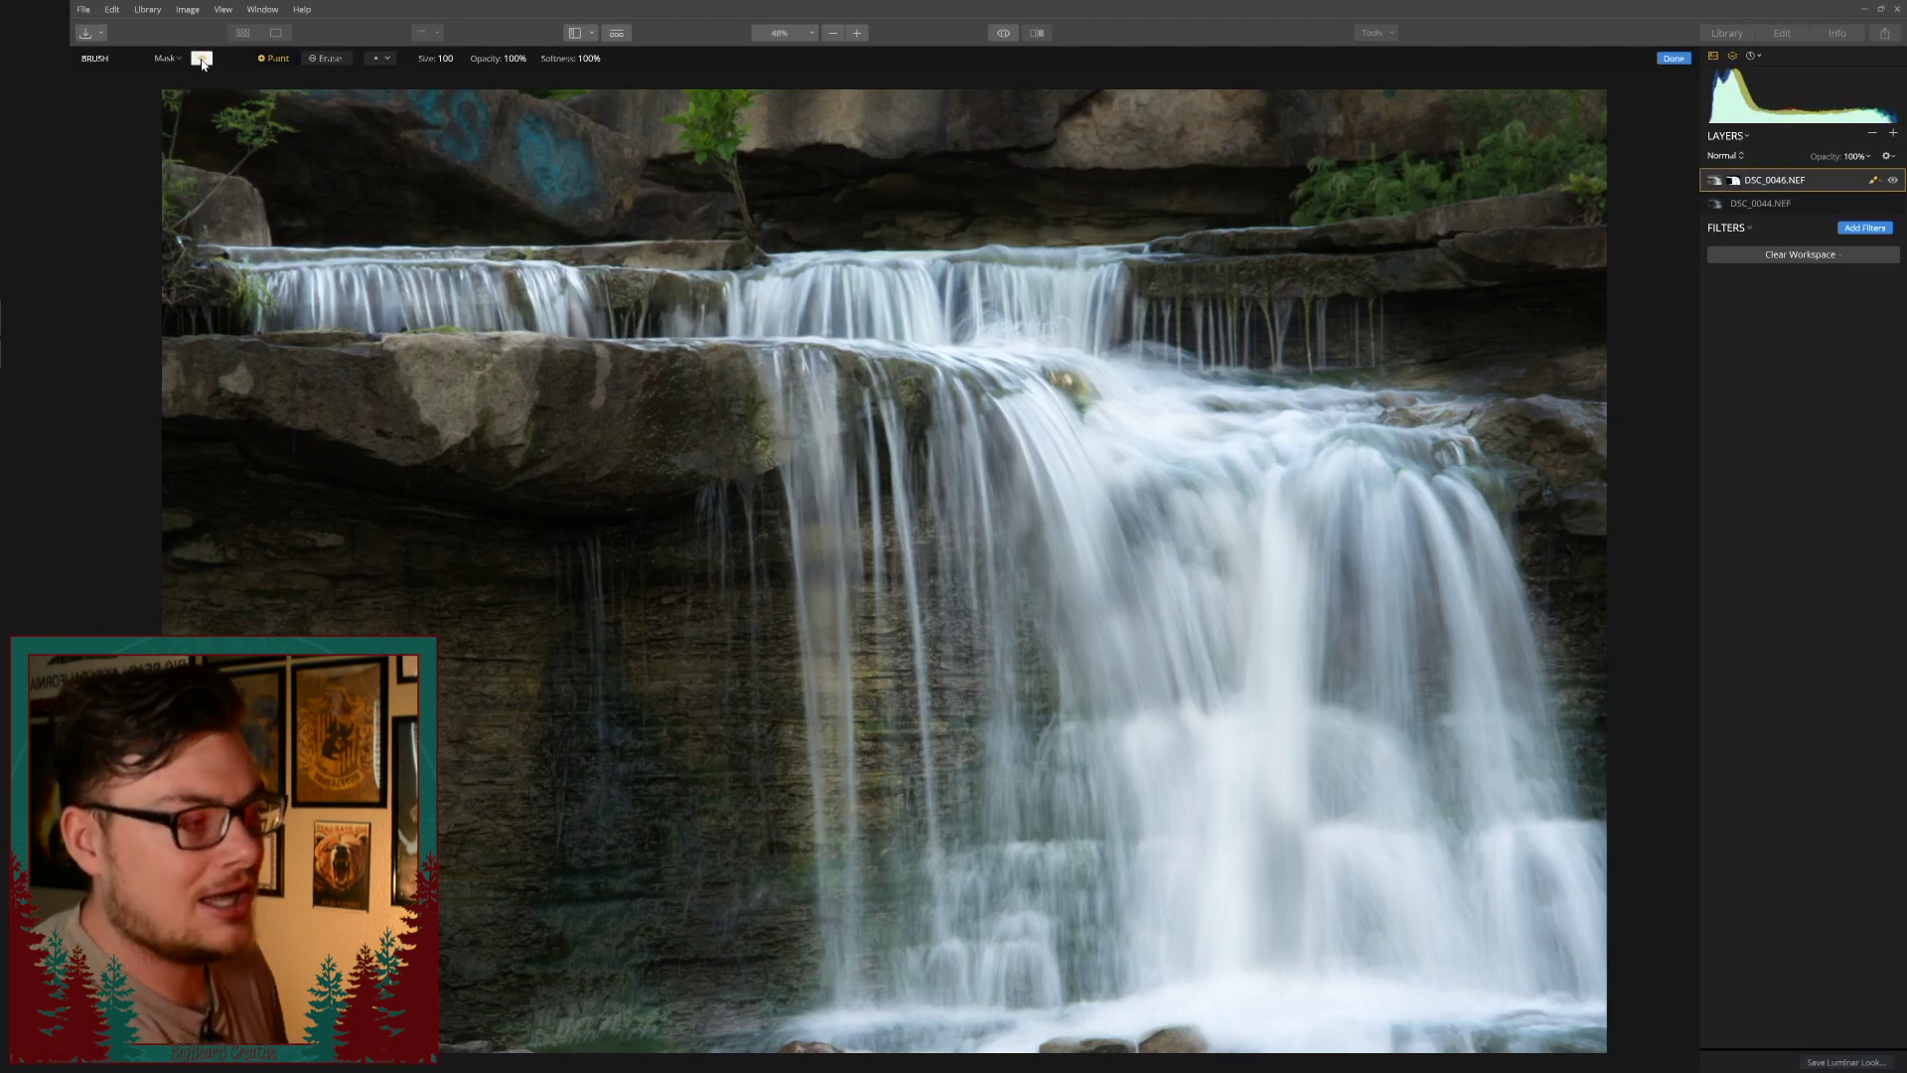
pyautogui.moveTo(1155, 744)
pyautogui.mouseDown()
pyautogui.moveTo(1085, 572)
pyautogui.moveTo(1126, 635)
pyautogui.moveTo(1227, 671)
pyautogui.moveTo(1339, 600)
pyautogui.moveTo(1290, 522)
pyautogui.moveTo(1314, 550)
pyautogui.moveTo(1304, 646)
pyautogui.moveTo(1204, 979)
pyautogui.moveTo(1289, 815)
pyautogui.moveTo(1311, 931)
pyautogui.moveTo(1310, 903)
pyautogui.moveTo(1245, 1031)
pyautogui.moveTo(1205, 1061)
pyautogui.mouseUp()
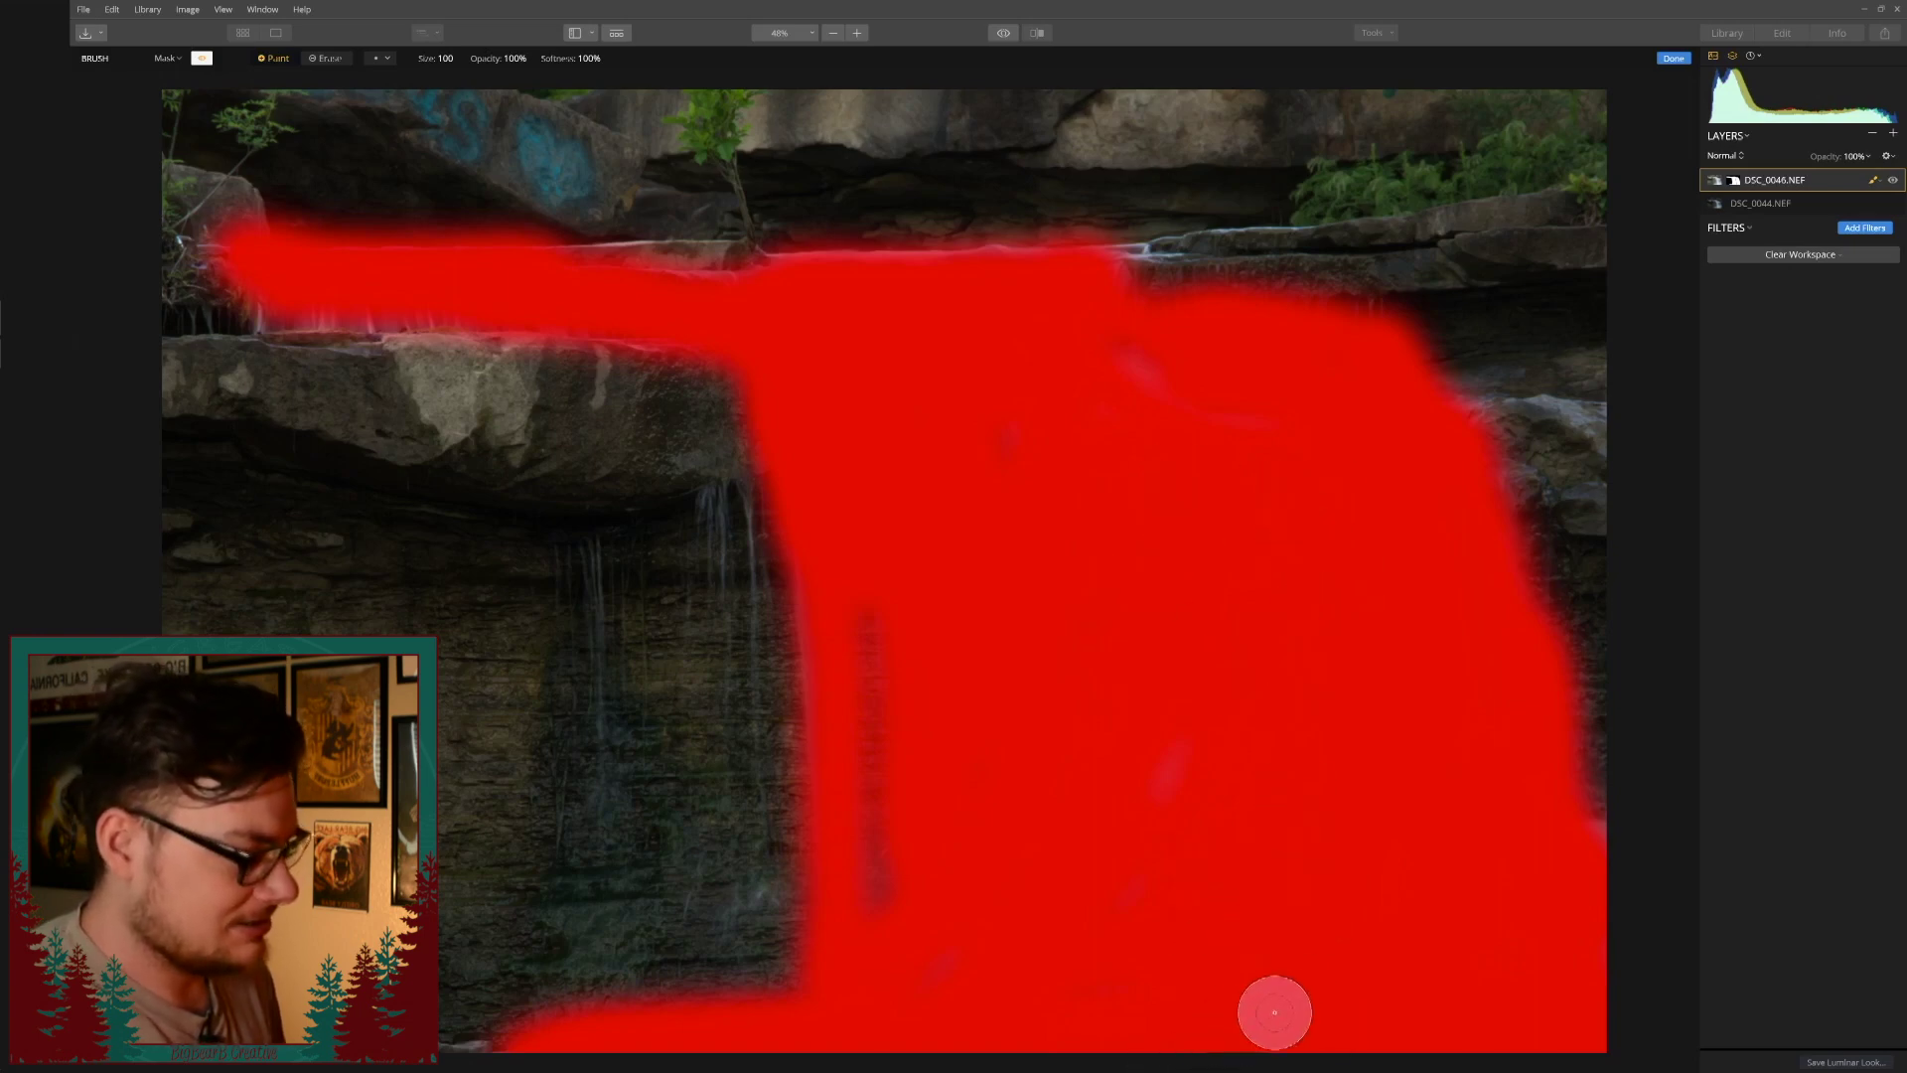
# Paint the mask over the thin streams on the rock wall beside the main falls and hide the mask overlay.
pyautogui.moveTo(757, 426)
pyautogui.mouseDown()
pyautogui.moveTo(736, 638)
pyautogui.moveTo(700, 524)
pyautogui.moveTo(718, 489)
pyautogui.moveTo(729, 808)
pyautogui.moveTo(747, 754)
pyautogui.moveTo(735, 834)
pyautogui.mouseUp()
pyautogui.moveTo(688, 975)
pyautogui.mouseDown()
pyautogui.moveTo(745, 812)
pyautogui.moveTo(707, 942)
pyautogui.moveTo(745, 736)
pyautogui.mouseUp()
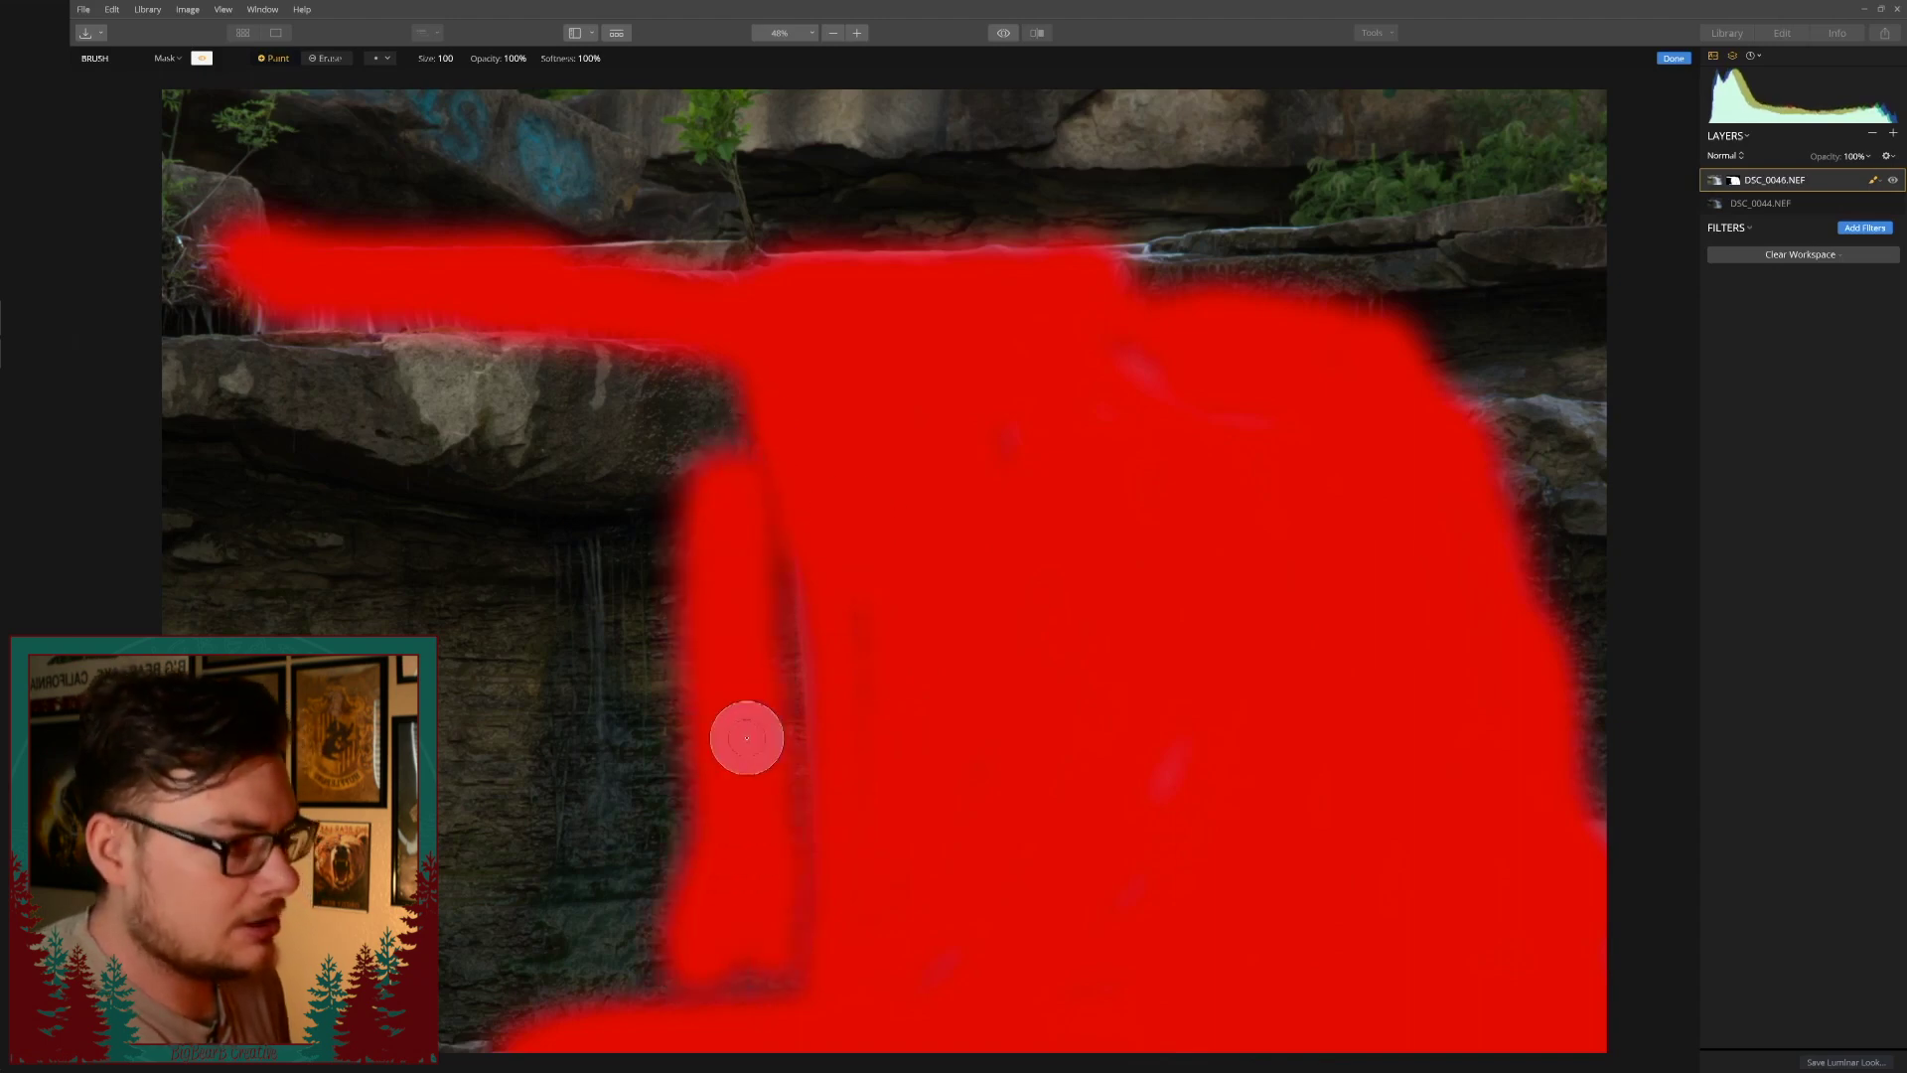
pyautogui.click(203, 59)
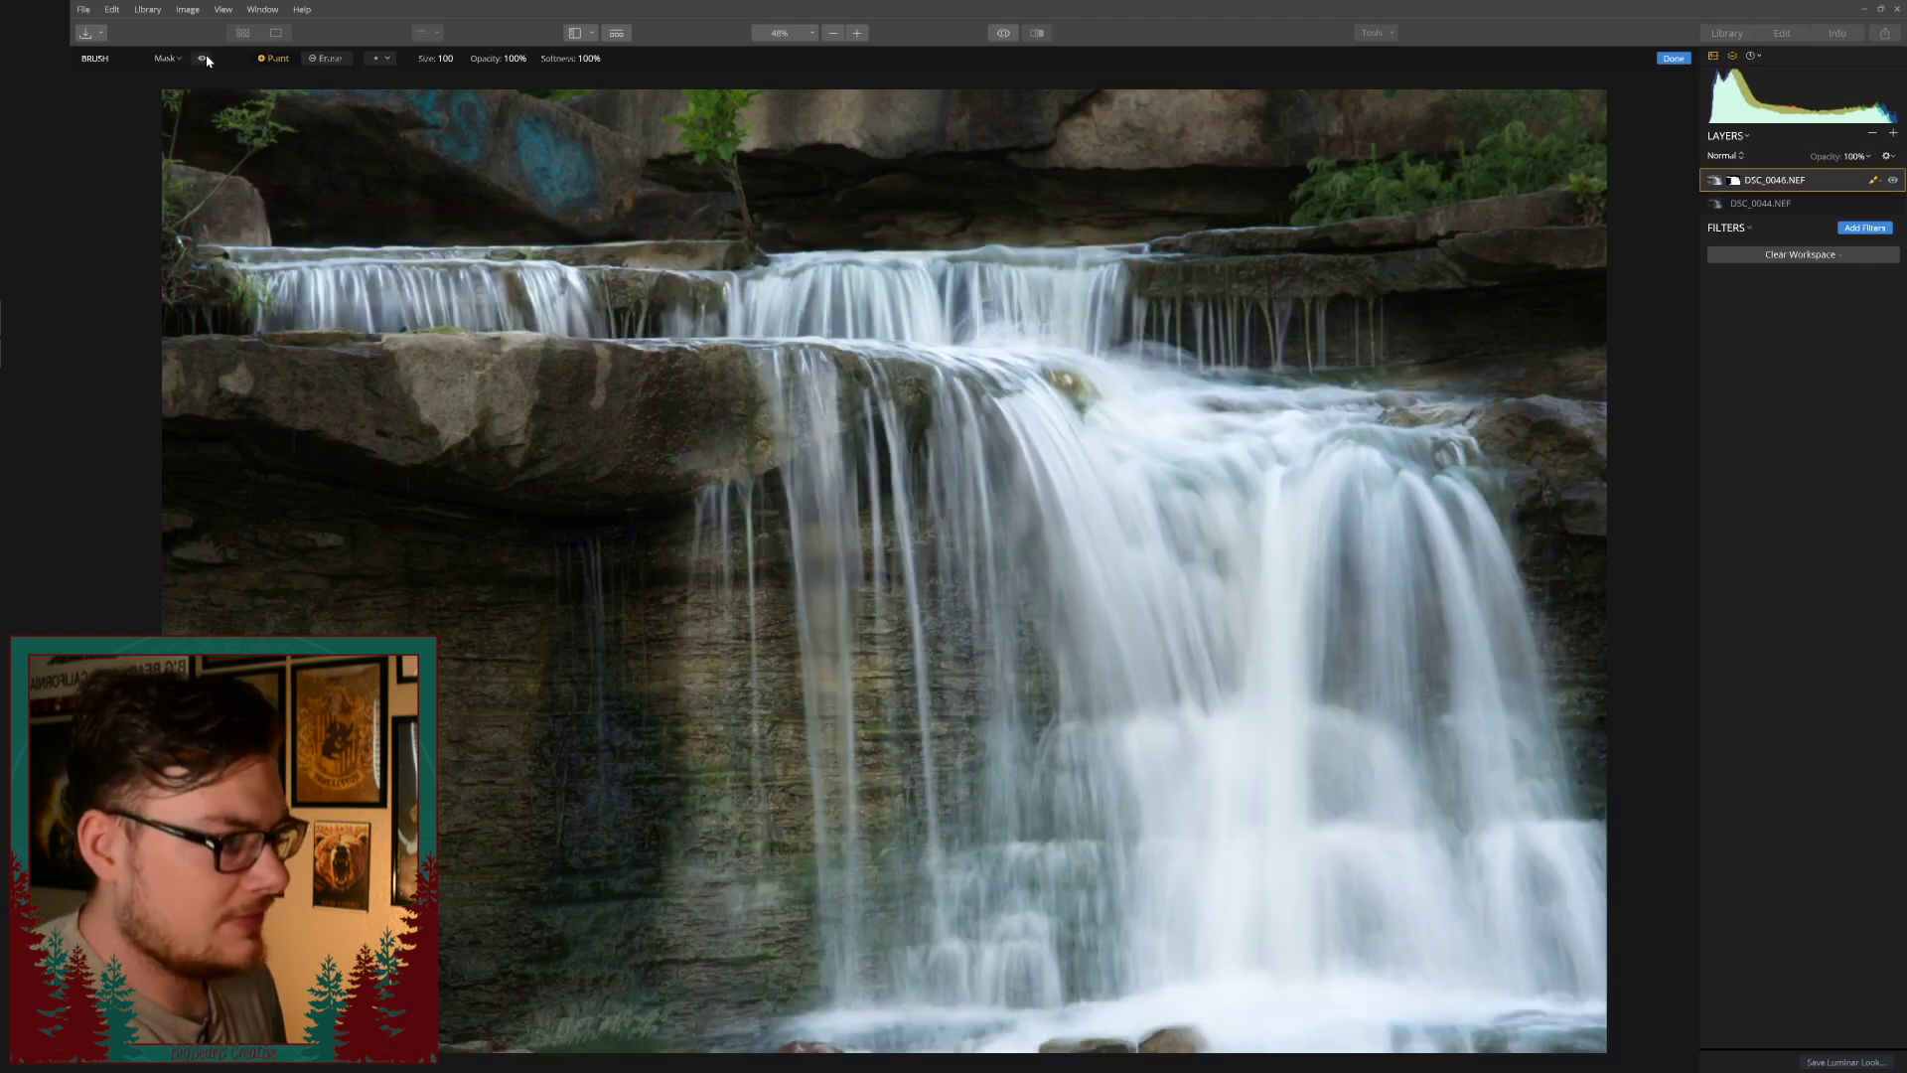
# Erase the mask from the rock wall and rocks around the waterfall, and check its edges with the mask overlay.
pyautogui.click(328, 58)
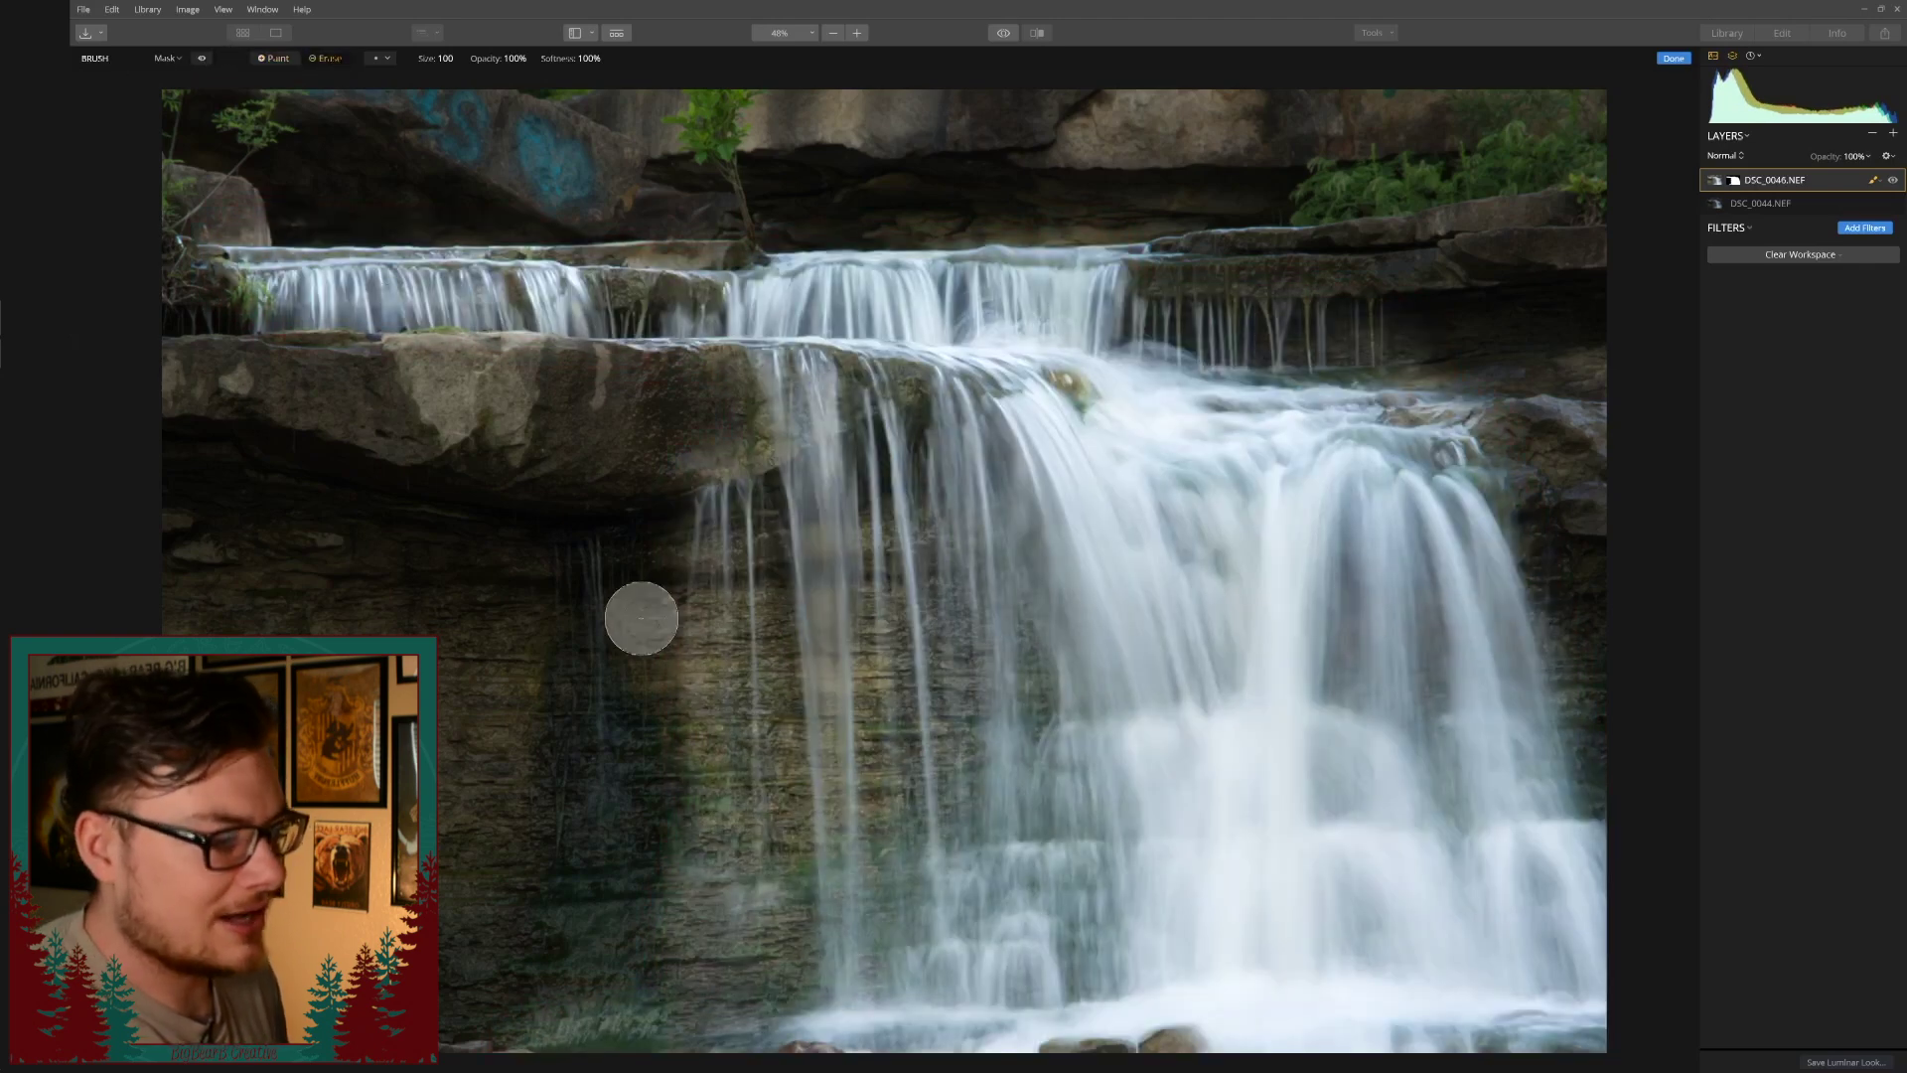
pyautogui.moveTo(731, 610)
pyautogui.mouseDown()
pyautogui.moveTo(706, 468)
pyautogui.moveTo(726, 681)
pyautogui.moveTo(718, 479)
pyautogui.moveTo(730, 545)
pyautogui.moveTo(728, 862)
pyautogui.moveTo(733, 789)
pyautogui.moveTo(720, 597)
pyautogui.moveTo(675, 933)
pyautogui.moveTo(687, 616)
pyautogui.moveTo(674, 871)
pyautogui.moveTo(726, 825)
pyautogui.moveTo(748, 935)
pyautogui.moveTo(733, 965)
pyautogui.moveTo(577, 1002)
pyautogui.moveTo(536, 985)
pyautogui.moveTo(755, 858)
pyautogui.moveTo(741, 920)
pyautogui.moveTo(762, 845)
pyautogui.moveTo(764, 864)
pyautogui.moveTo(754, 882)
pyautogui.moveTo(677, 549)
pyautogui.moveTo(710, 585)
pyautogui.moveTo(697, 499)
pyautogui.moveTo(715, 455)
pyautogui.moveTo(724, 516)
pyautogui.moveTo(728, 447)
pyautogui.moveTo(734, 477)
pyautogui.moveTo(716, 384)
pyautogui.moveTo(242, 371)
pyautogui.mouseUp()
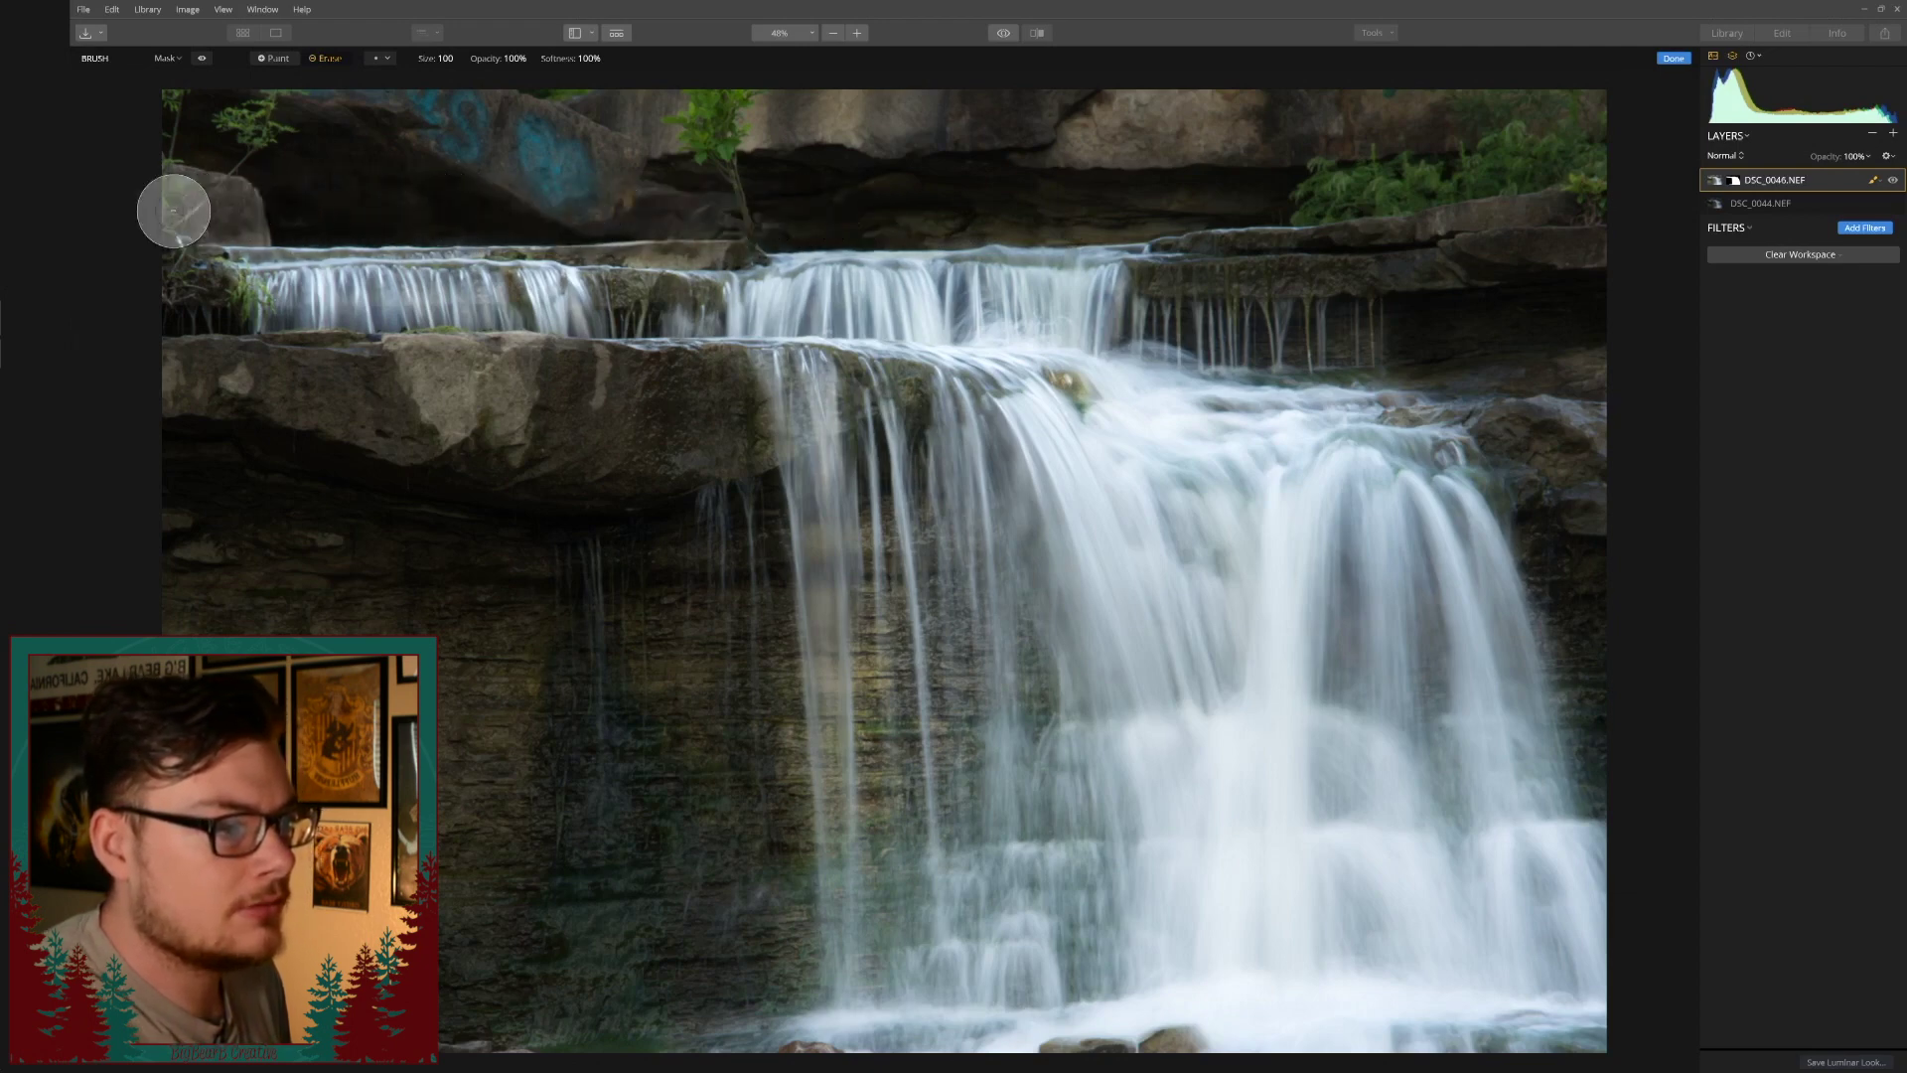
pyautogui.click(201, 60)
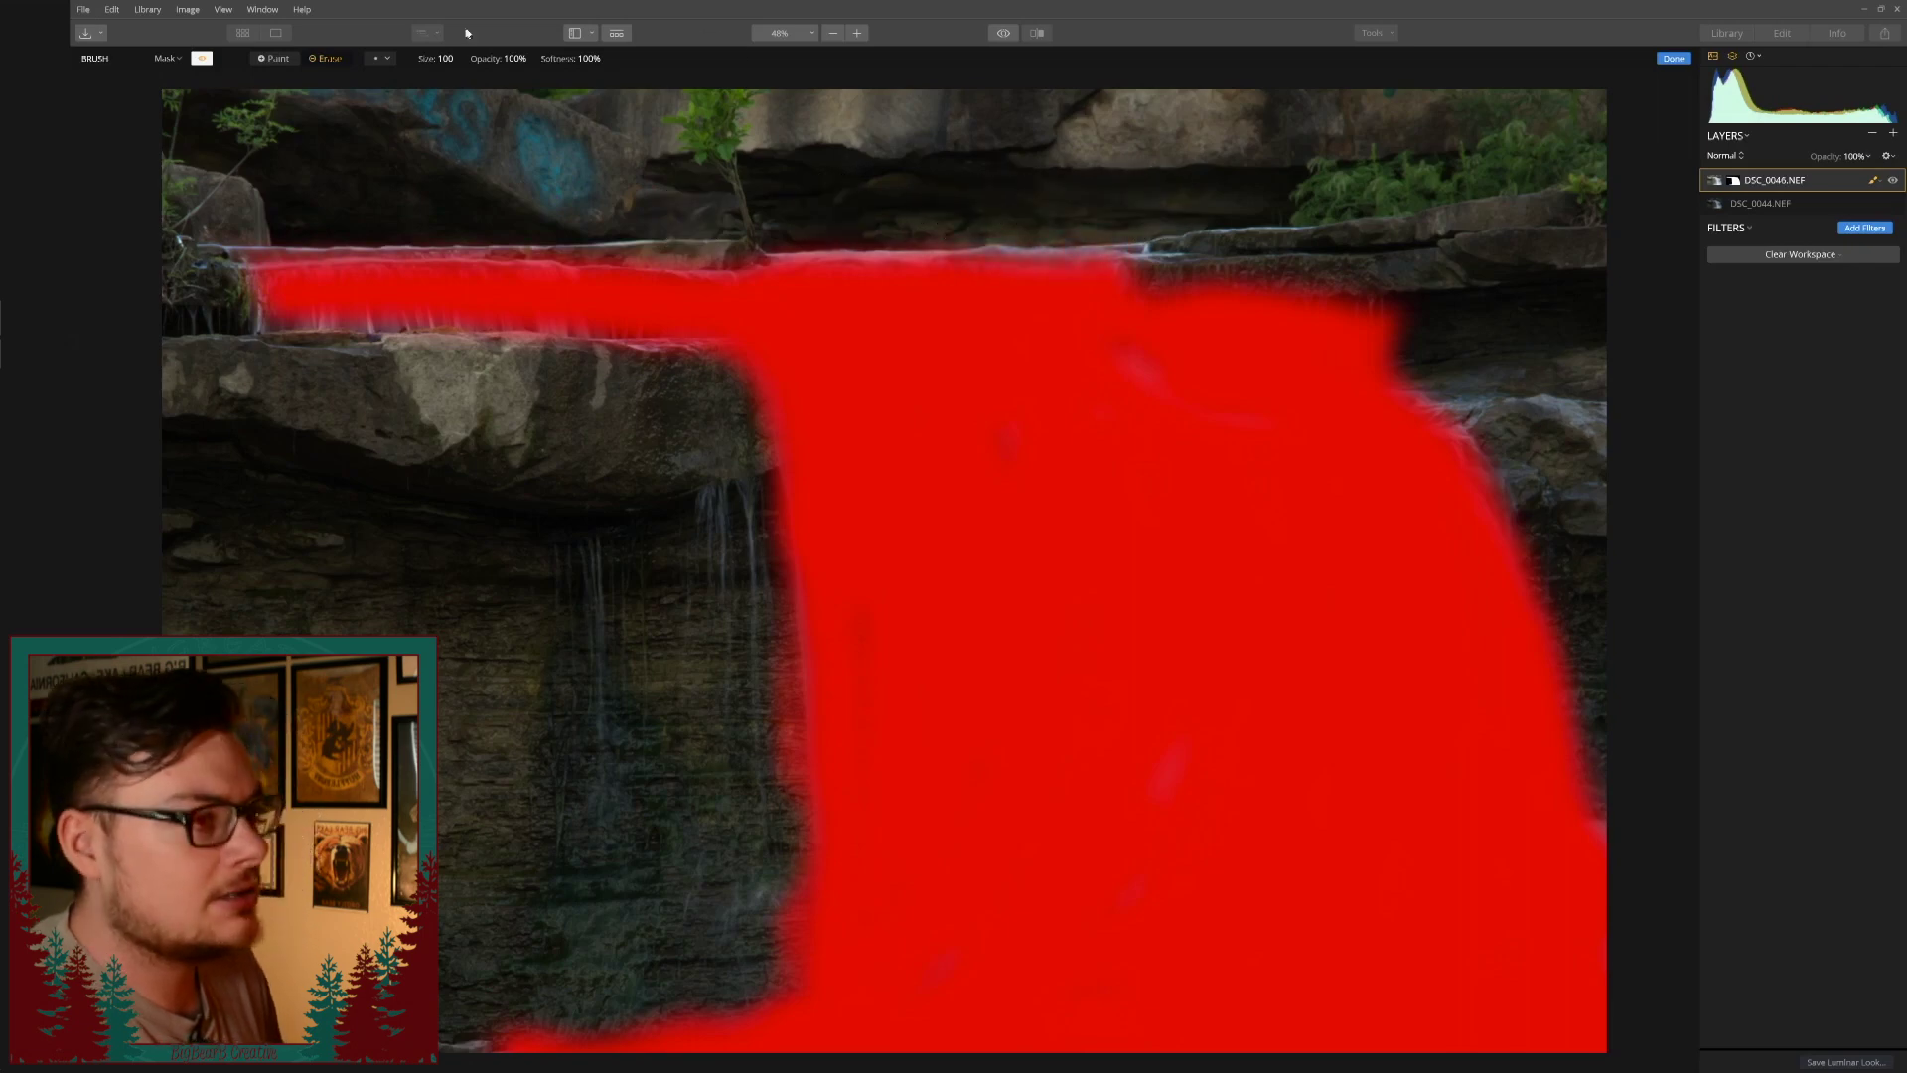
pyautogui.click(203, 59)
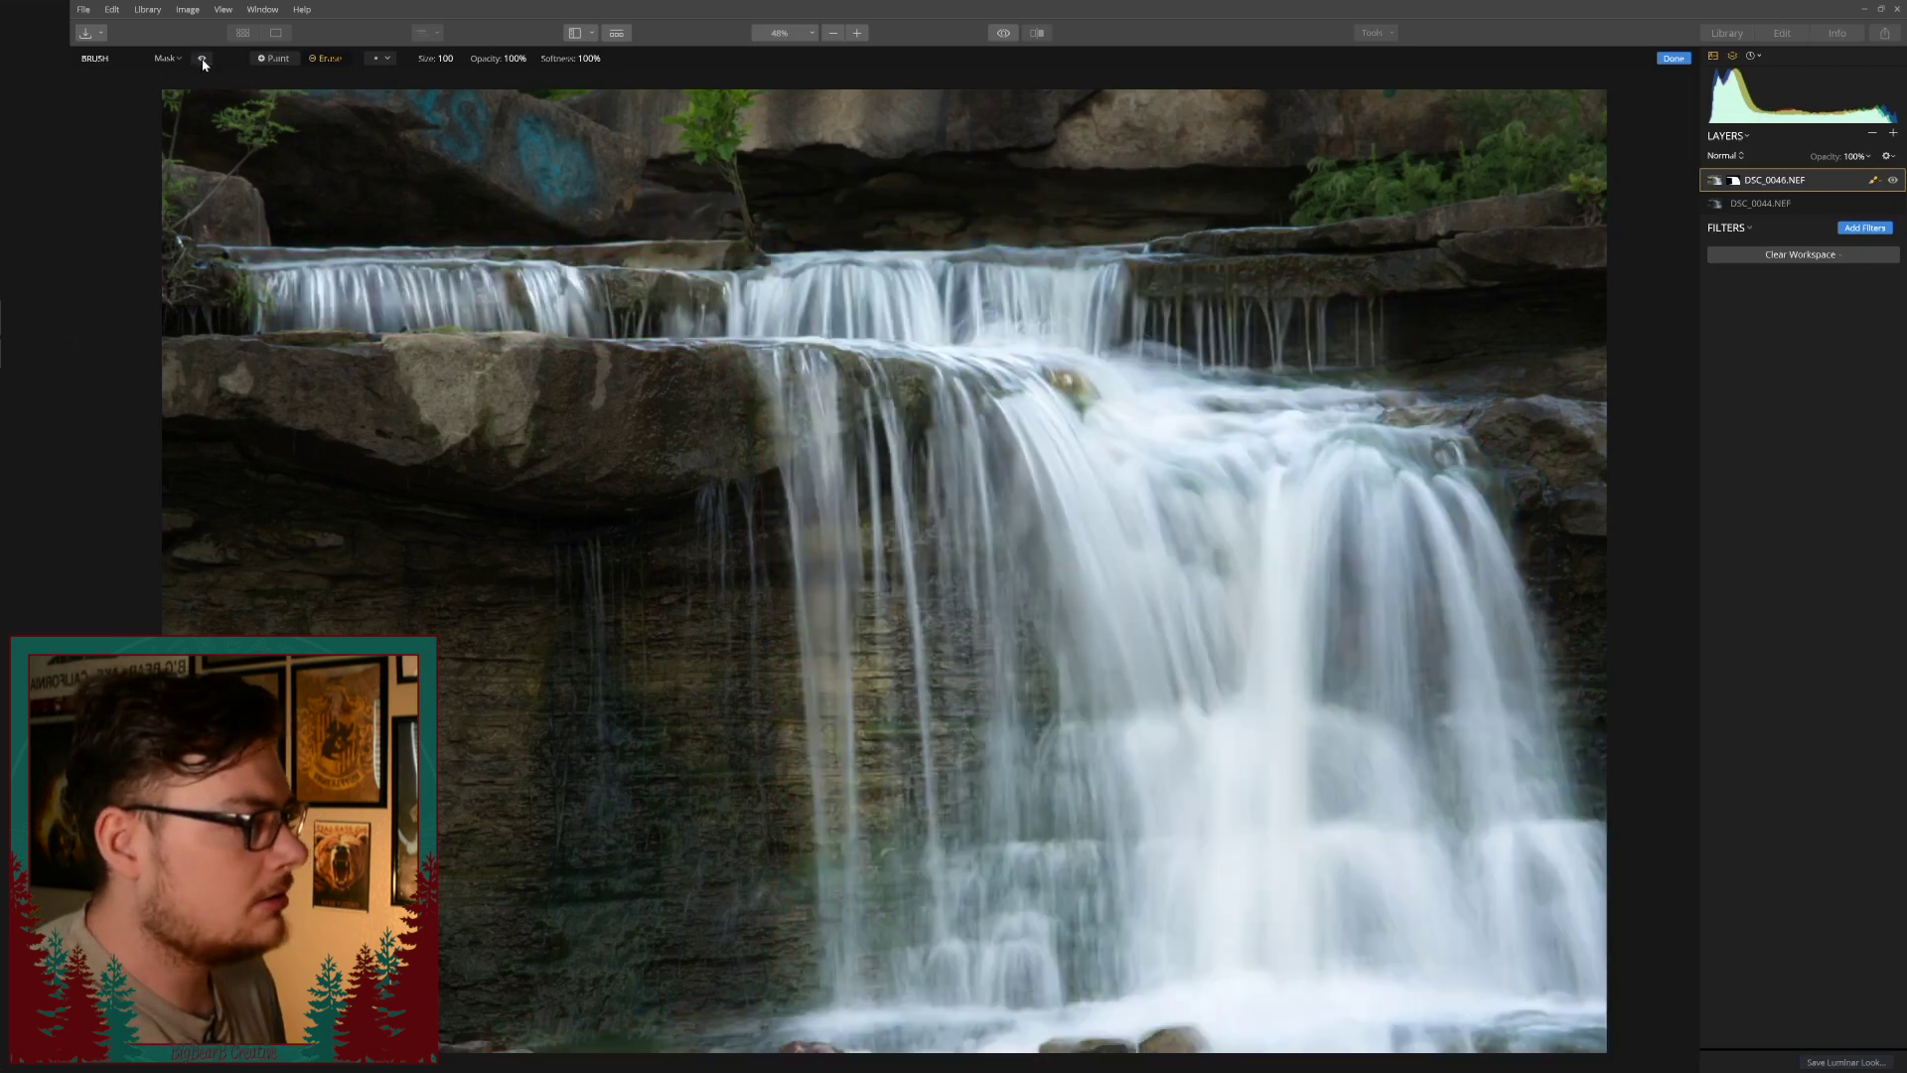
# Compare the photo before and after the exposure blend, and finish editing the brush mask.
pyautogui.click(1004, 33)
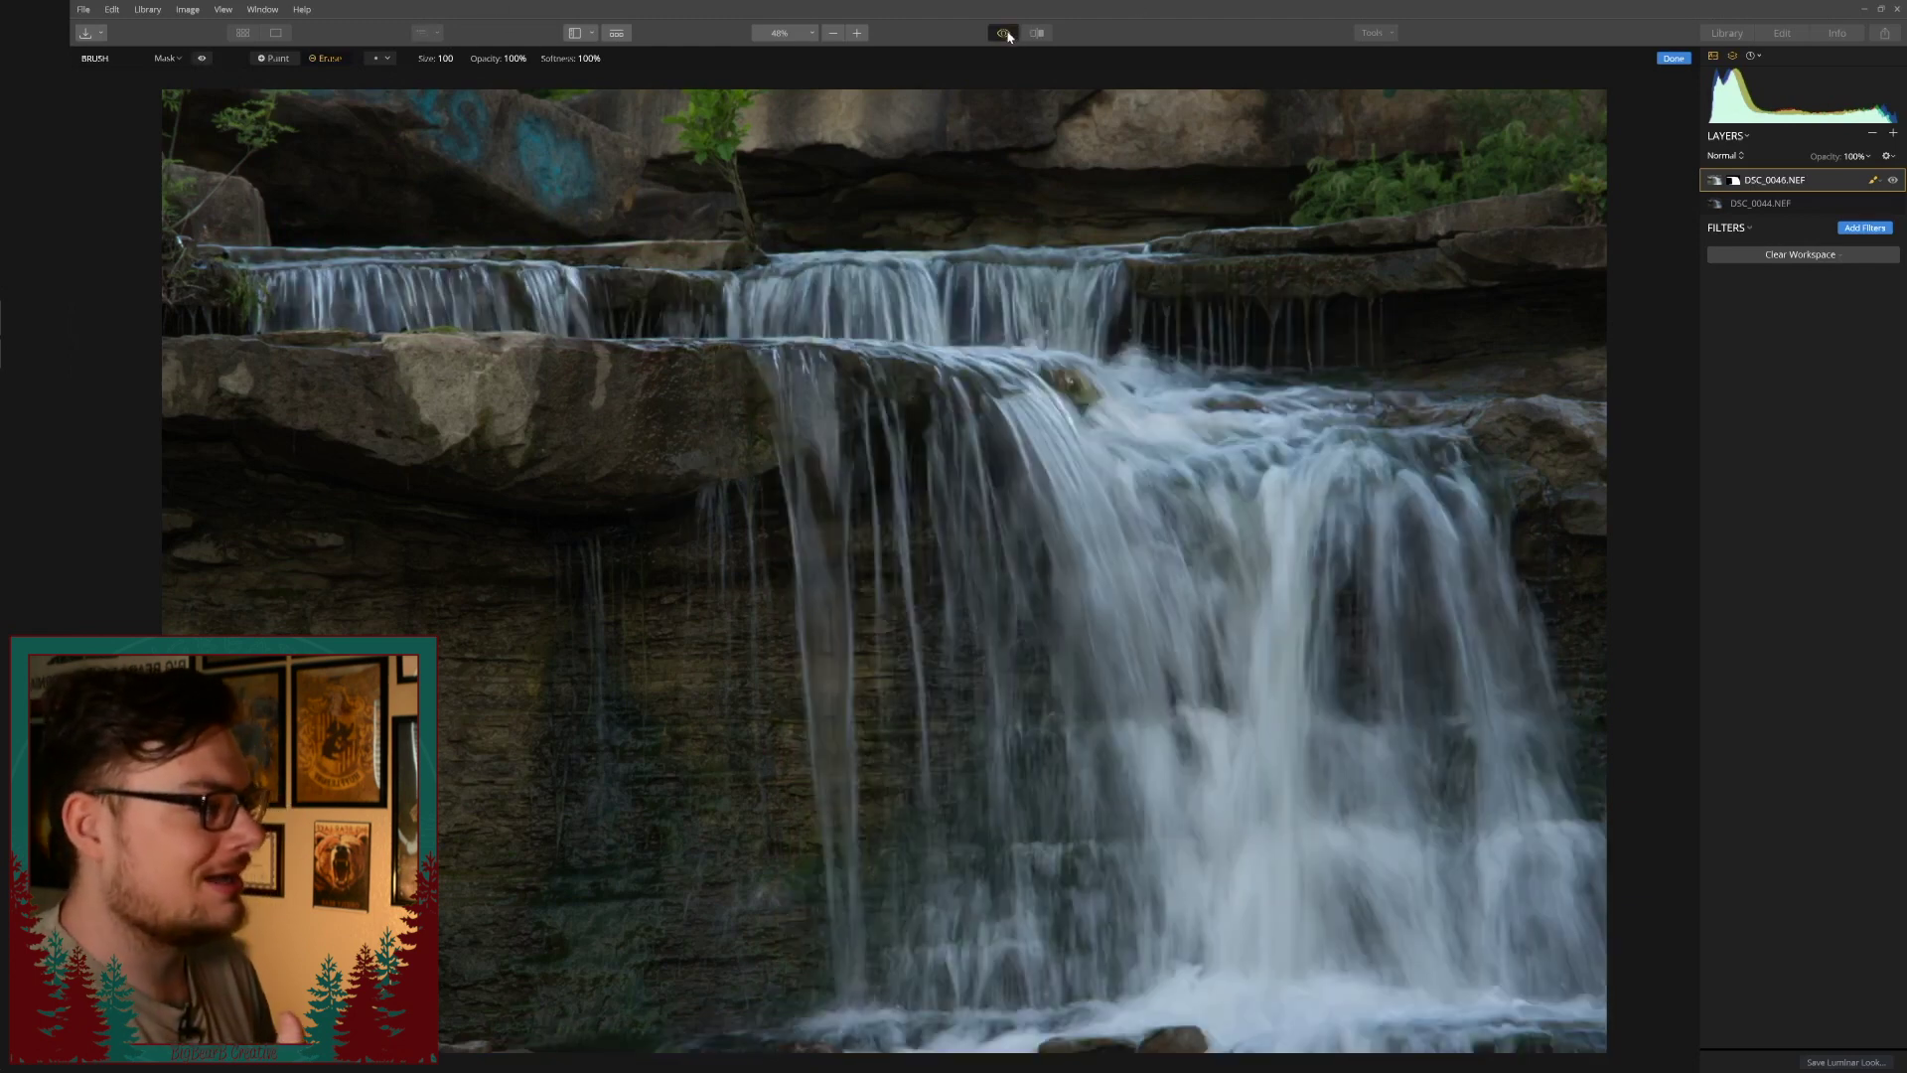
pyautogui.click(1005, 33)
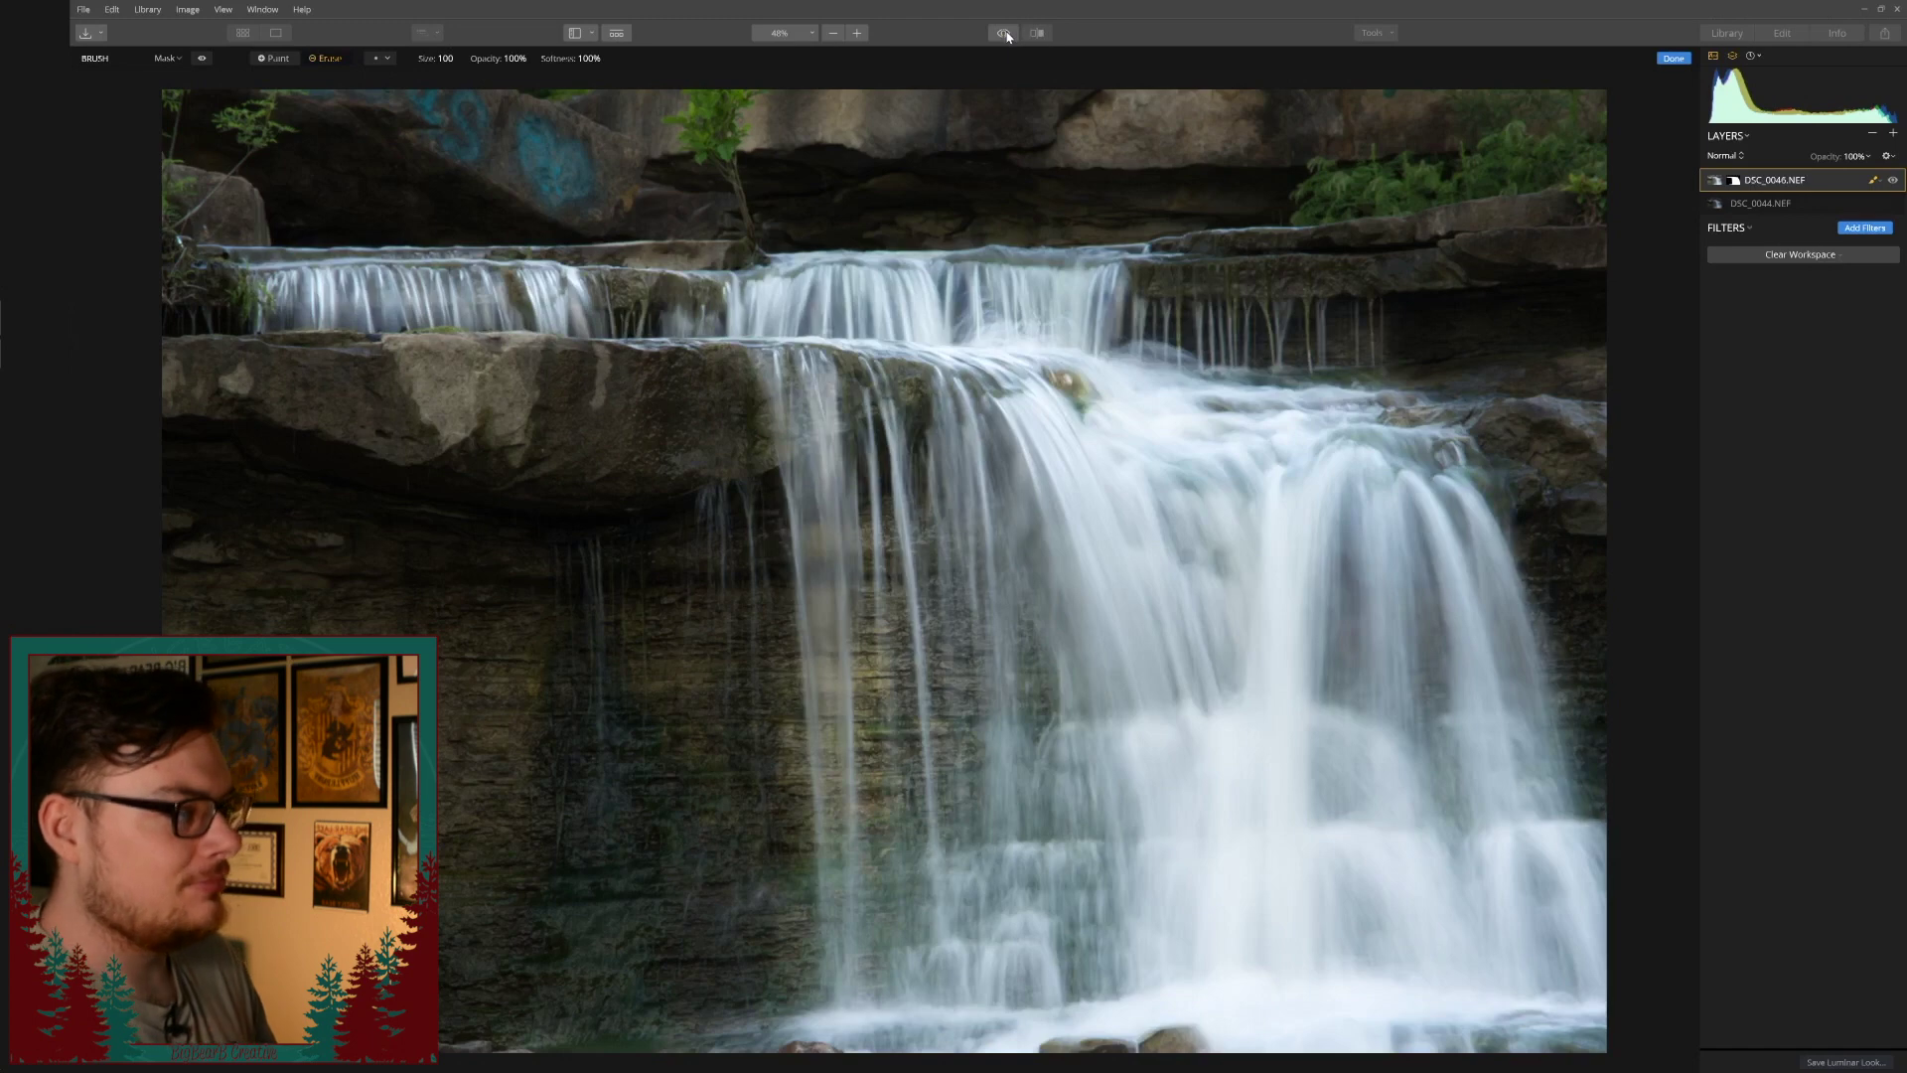
pyautogui.click(1005, 33)
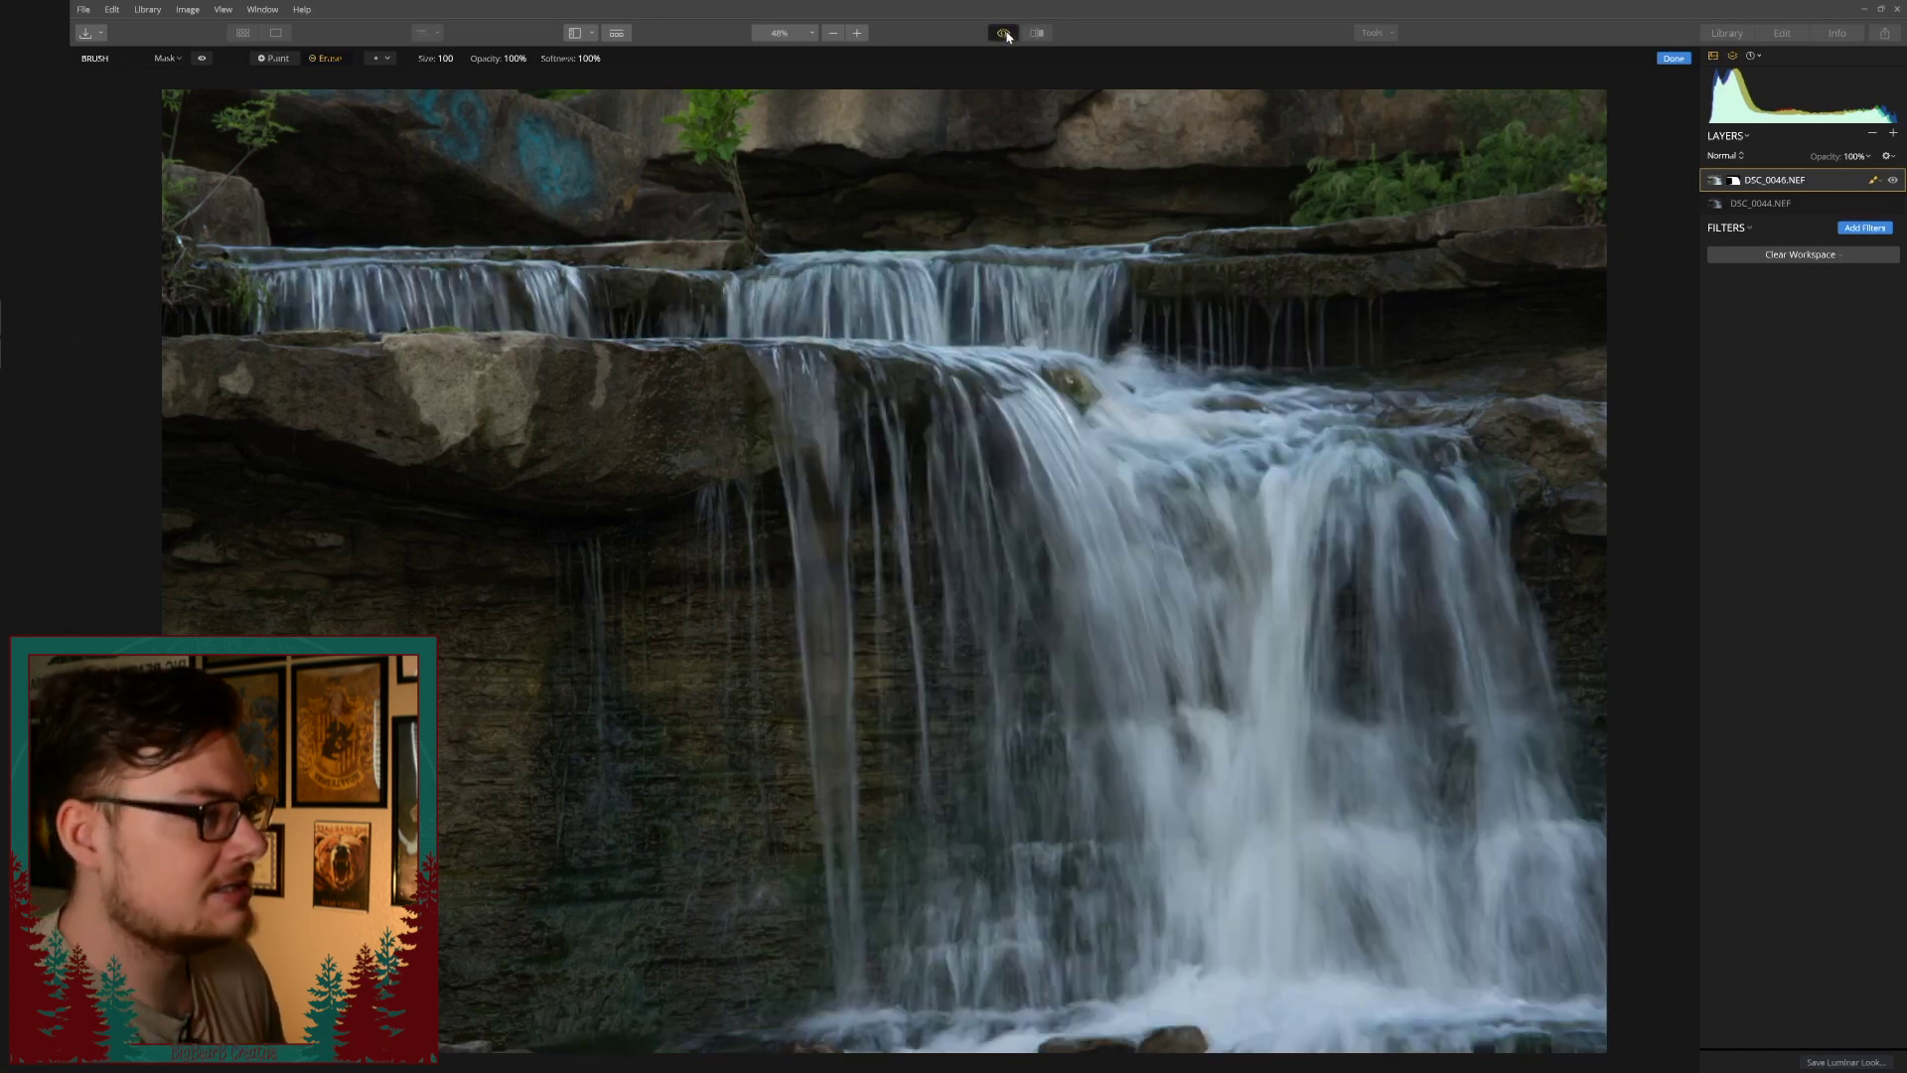
pyautogui.click(1005, 33)
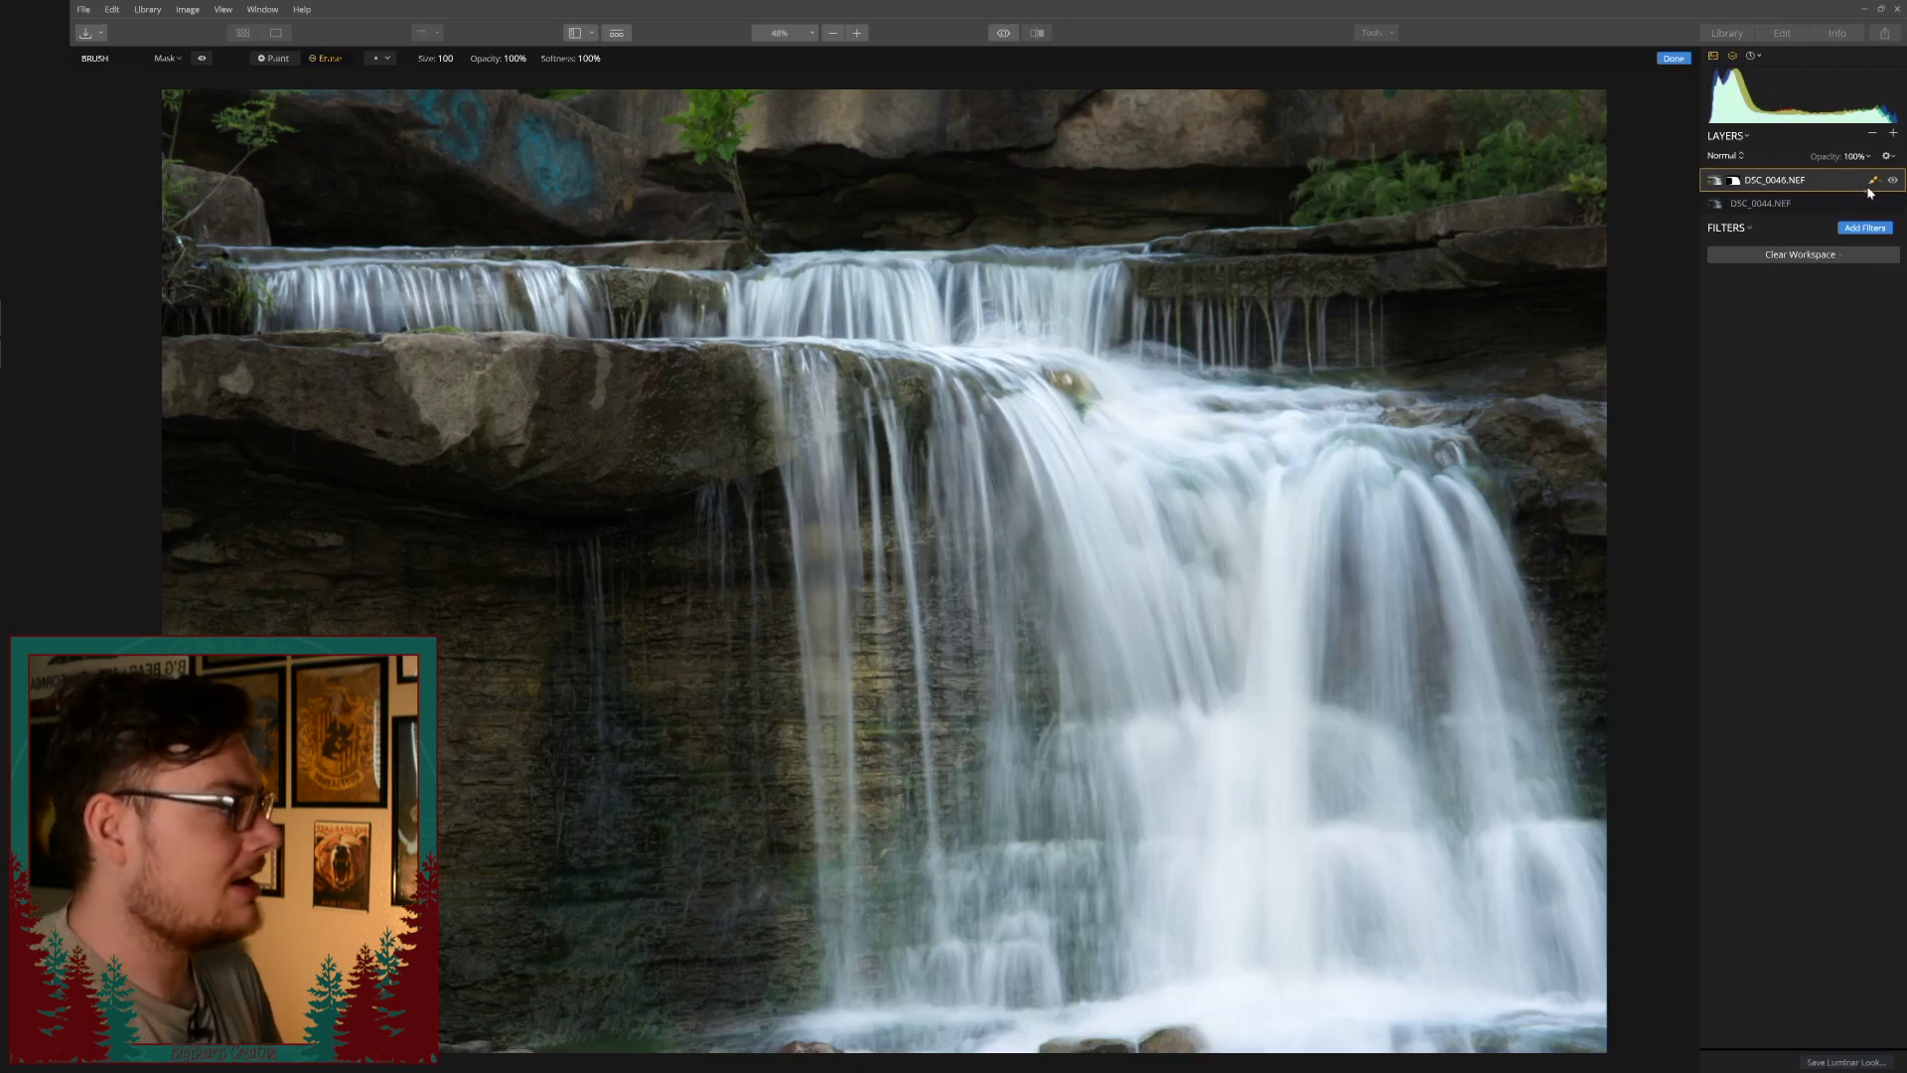
pyautogui.click(1673, 59)
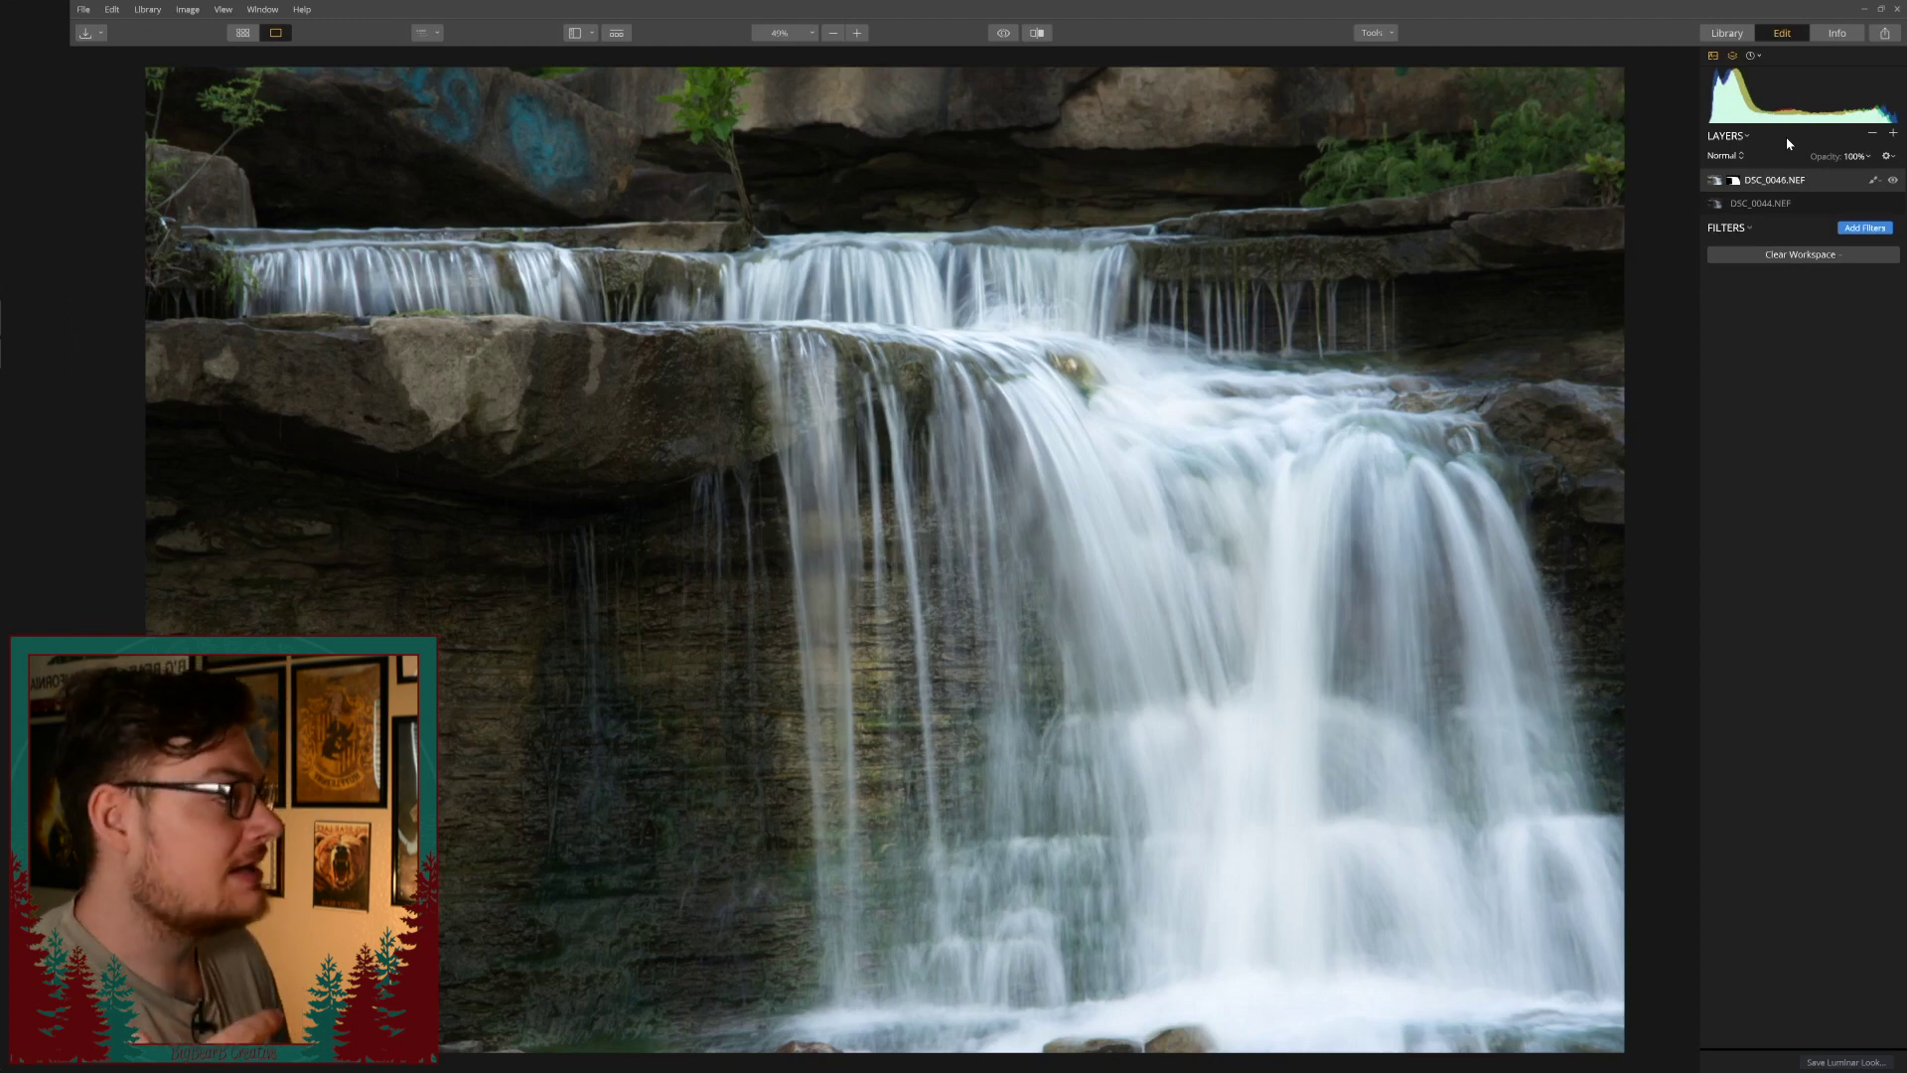
# Add a new adjustment layer on top and load the BigBearB Creative filter workspace for it.
pyautogui.click(1893, 136)
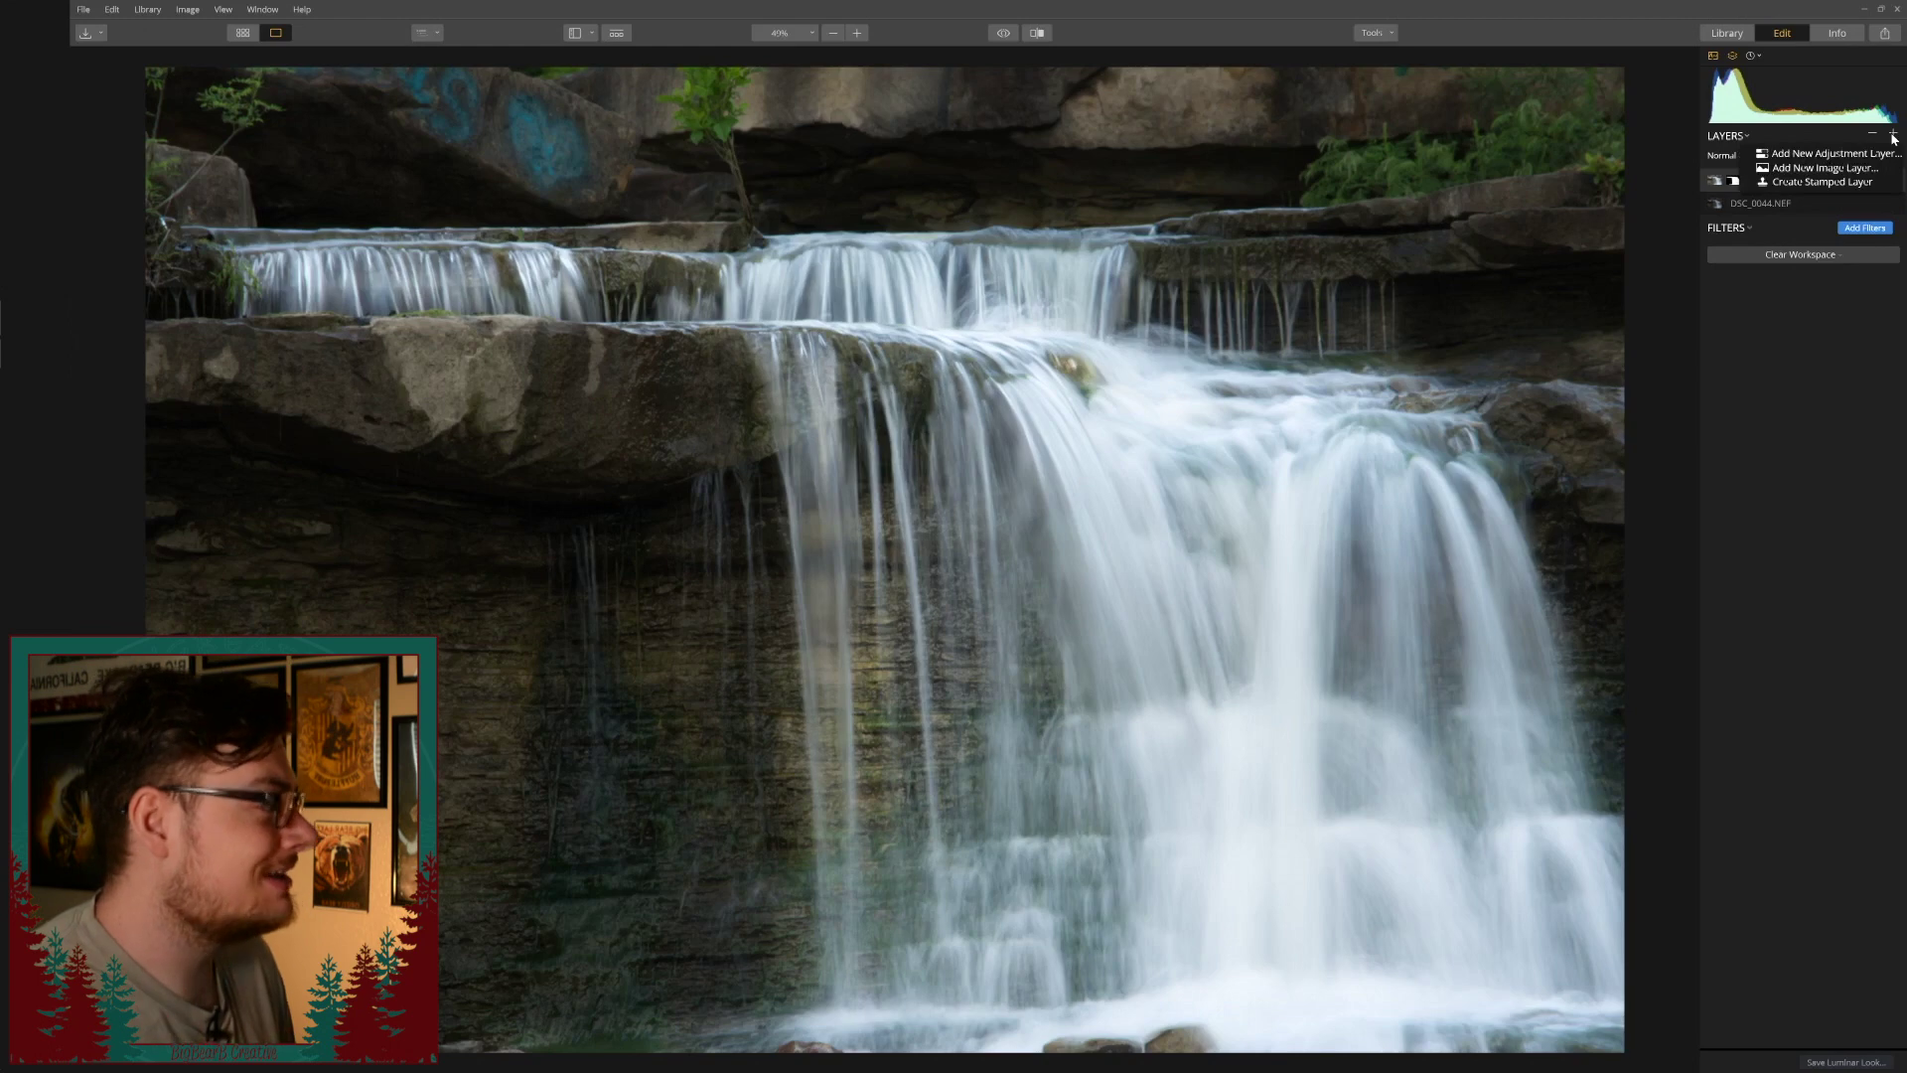
pyautogui.click(1885, 154)
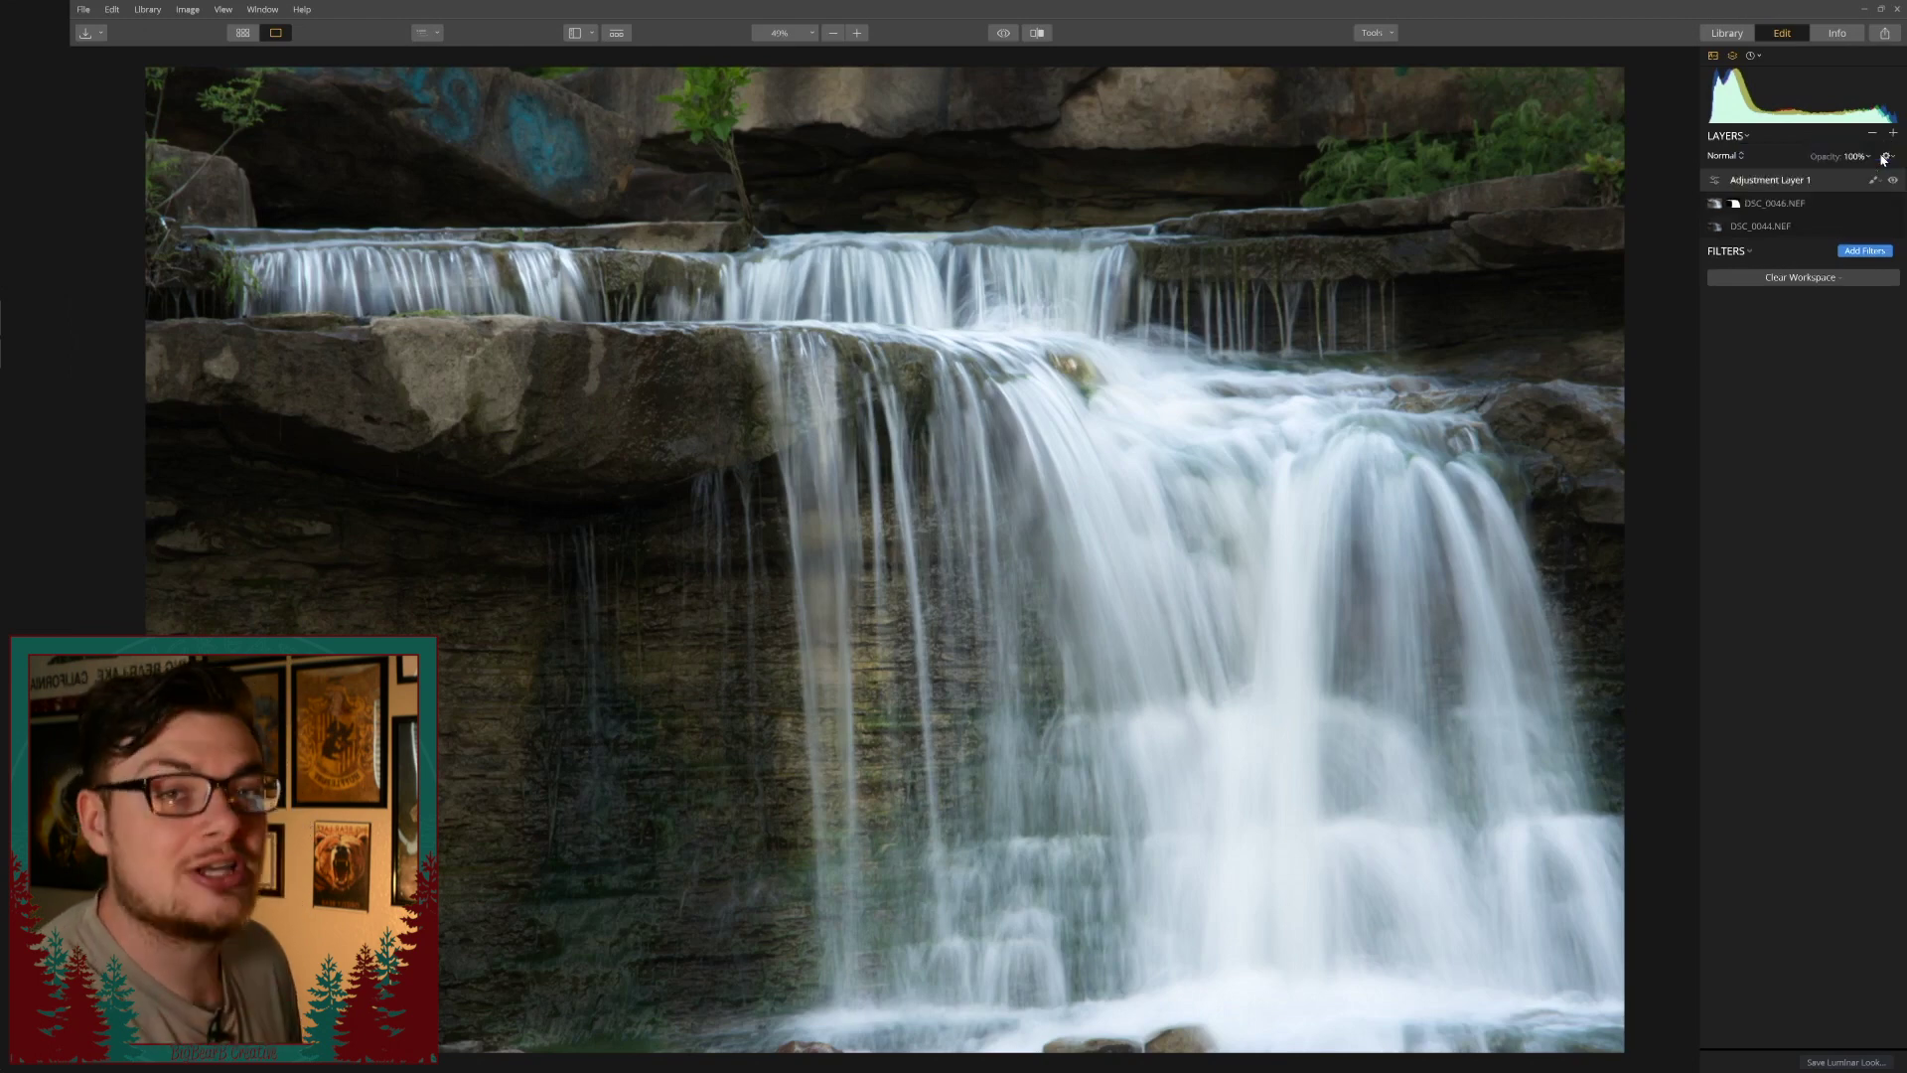
pyautogui.click(1837, 277)
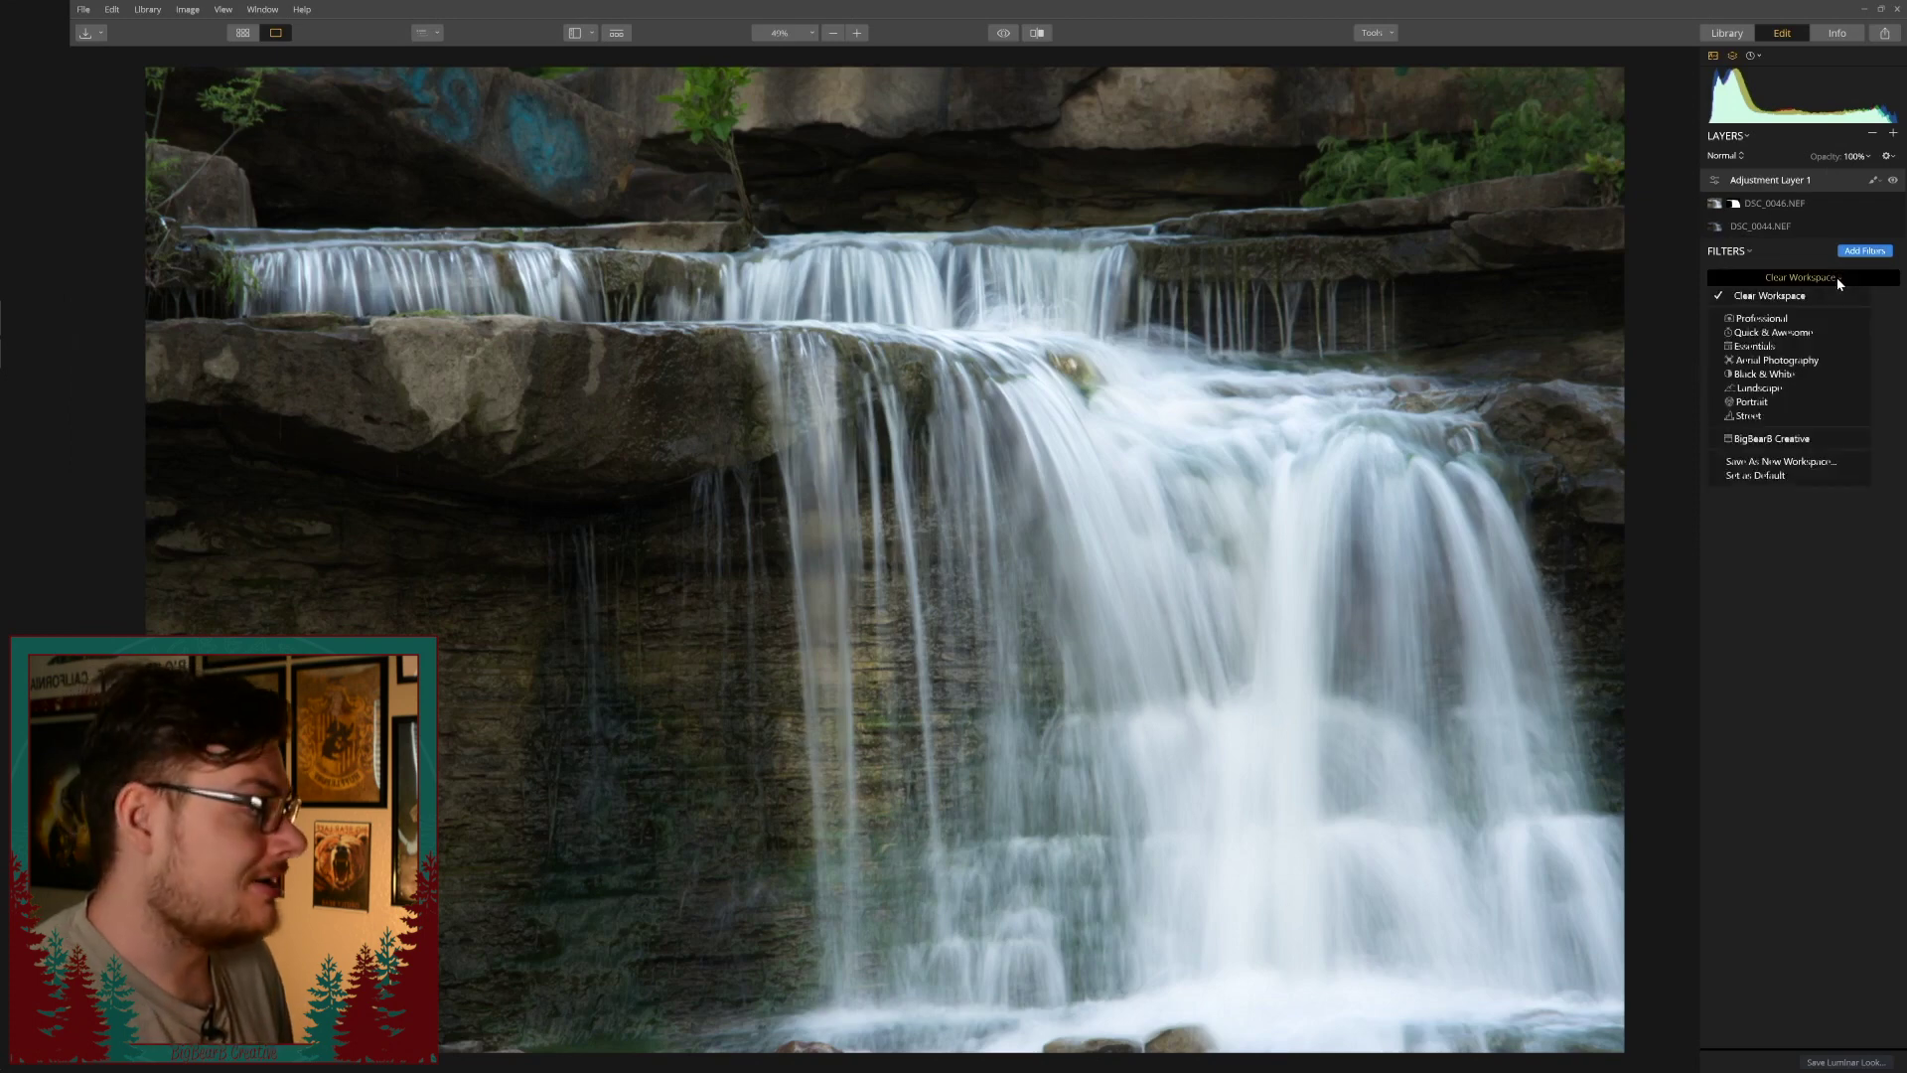
pyautogui.click(1794, 440)
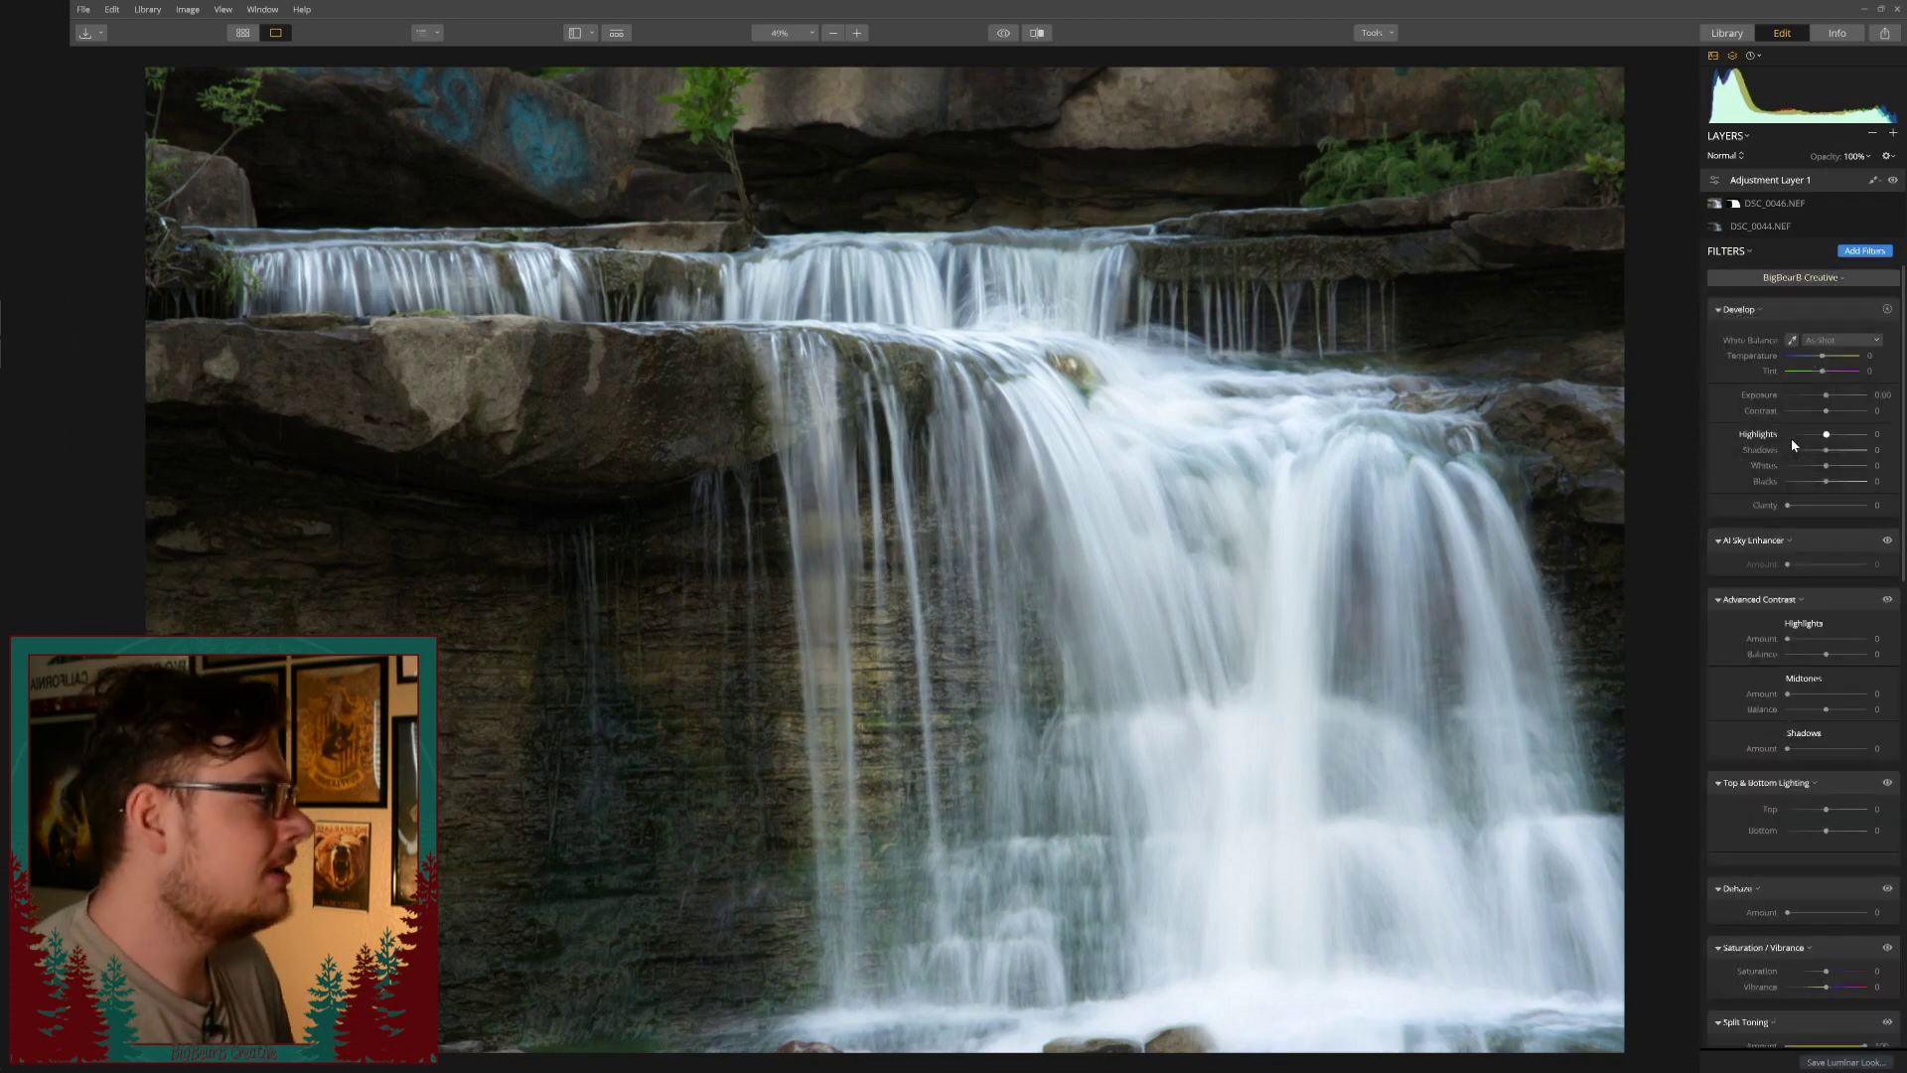
pyautogui.click(1793, 283)
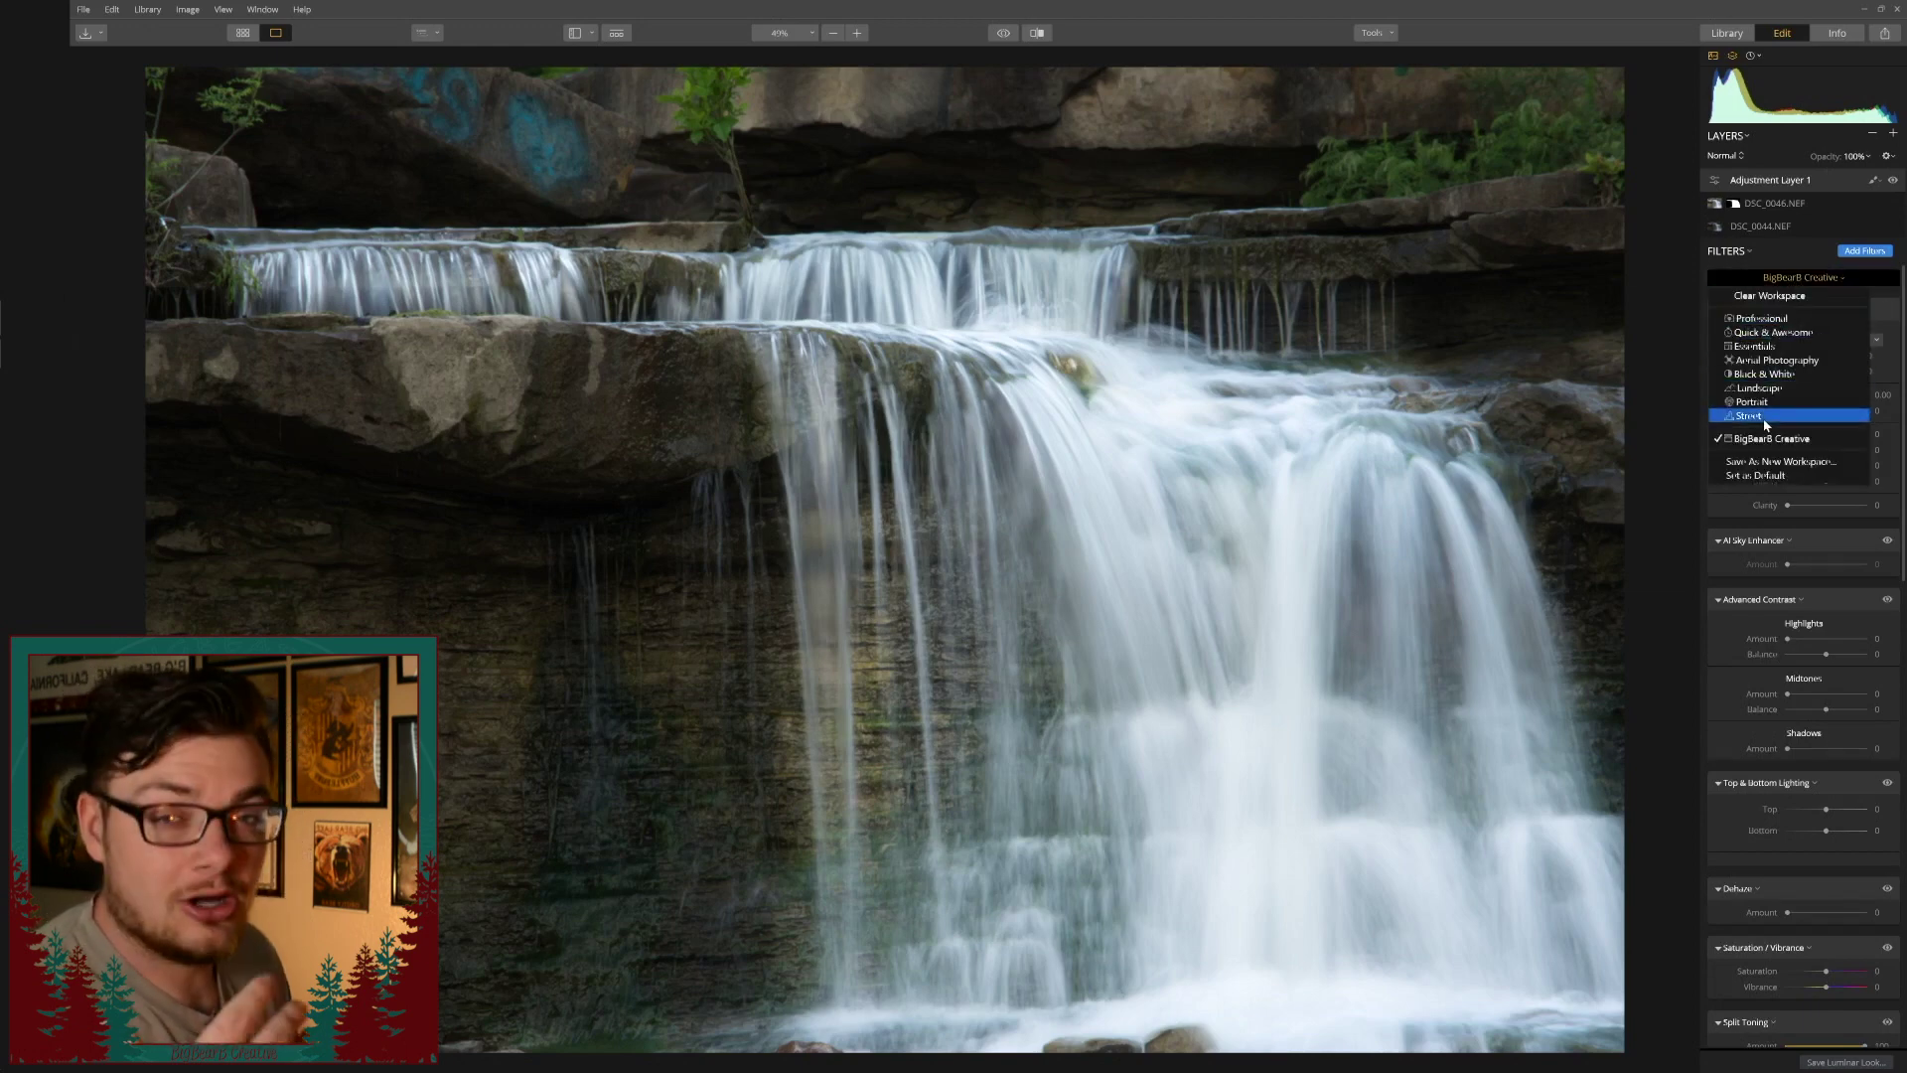
pyautogui.click(1835, 279)
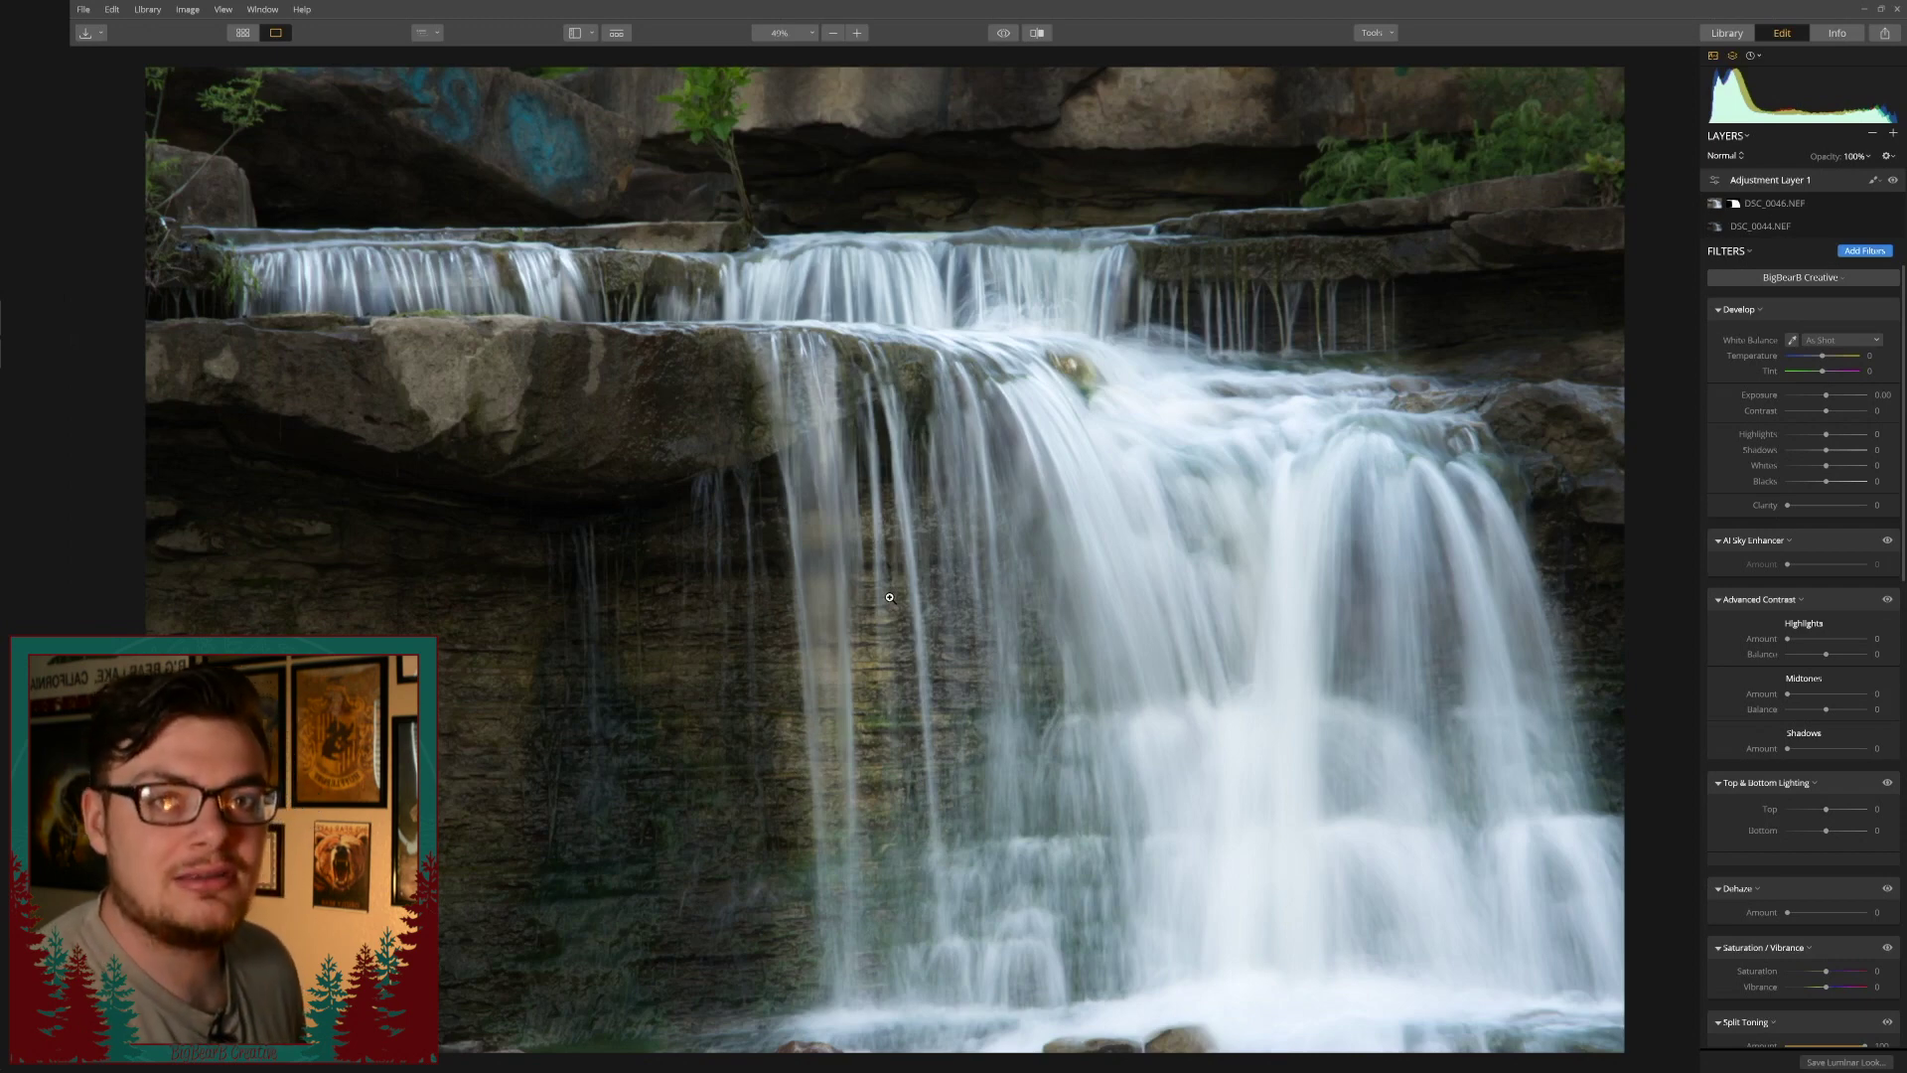
# Select the DSC_0046 layer and load the BigBearB Creative filter workspace for it.
pyautogui.click(1824, 210)
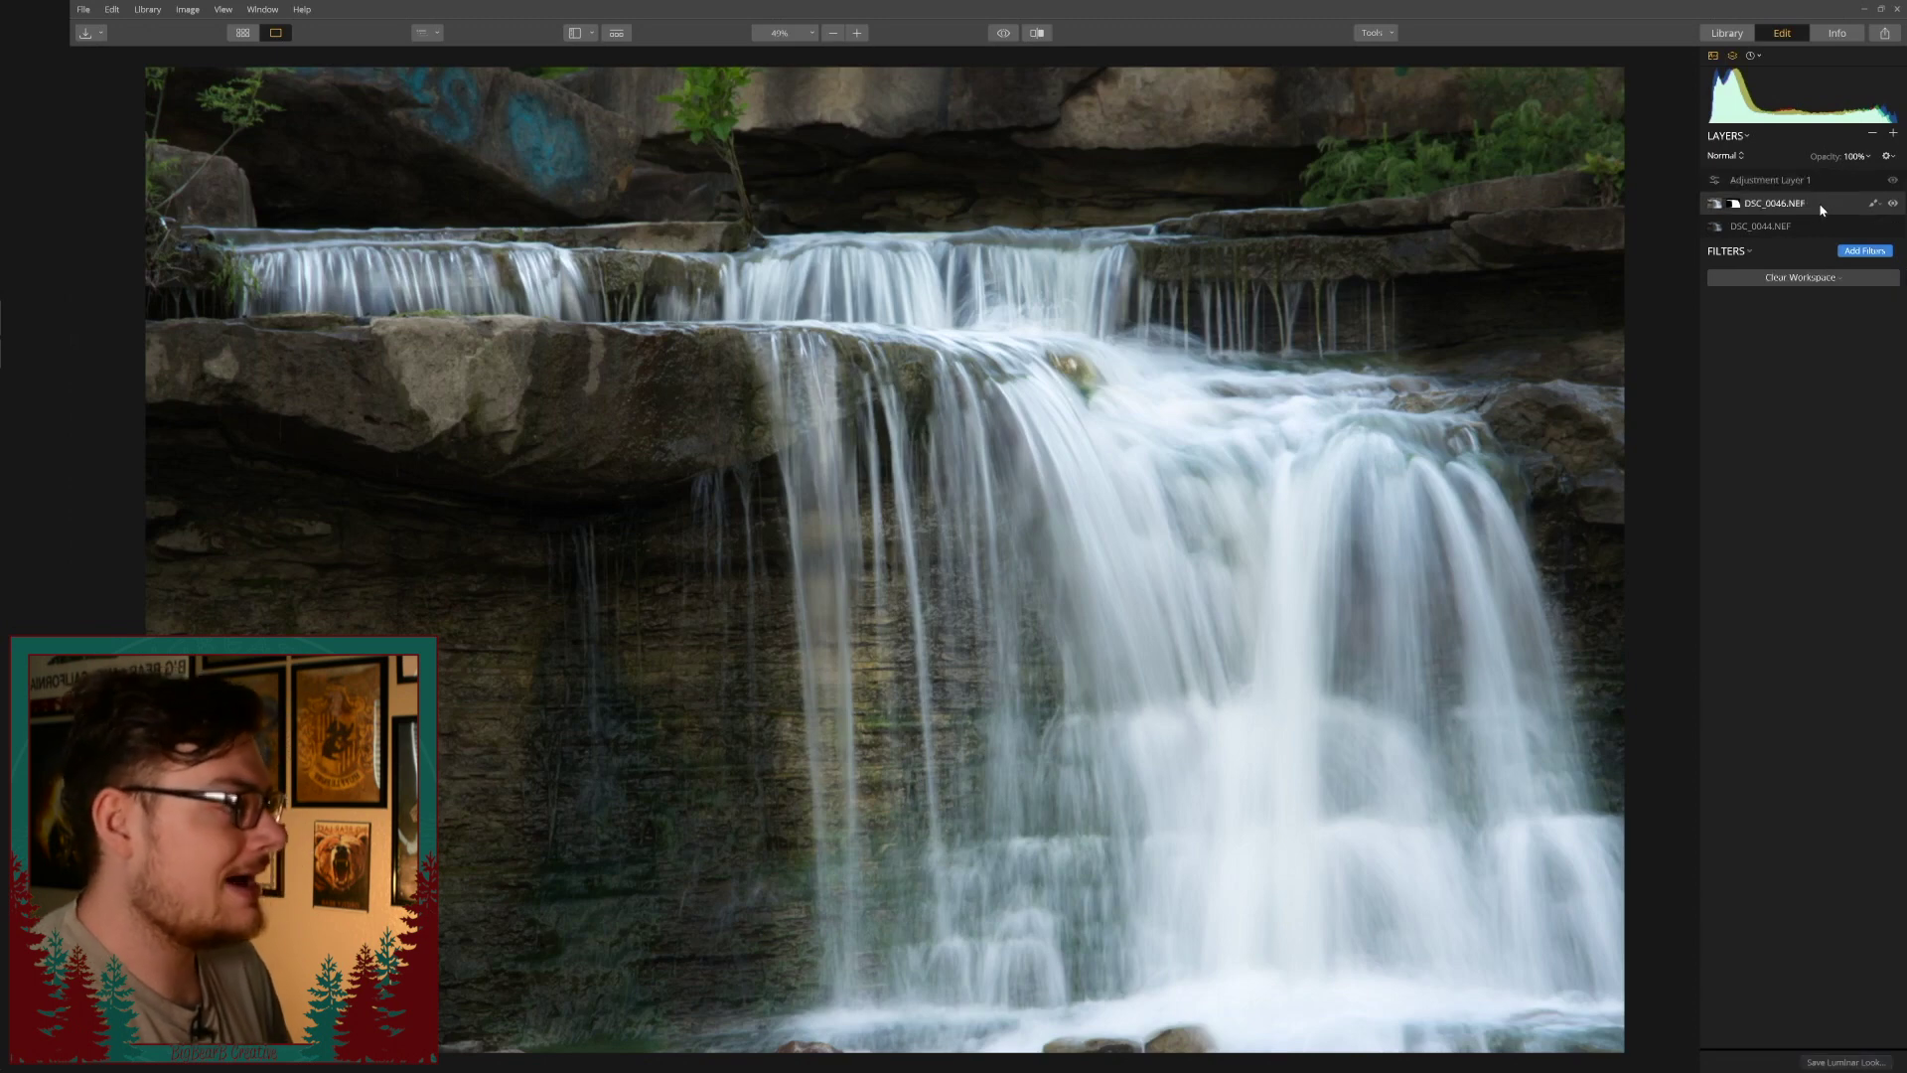
pyautogui.click(1838, 281)
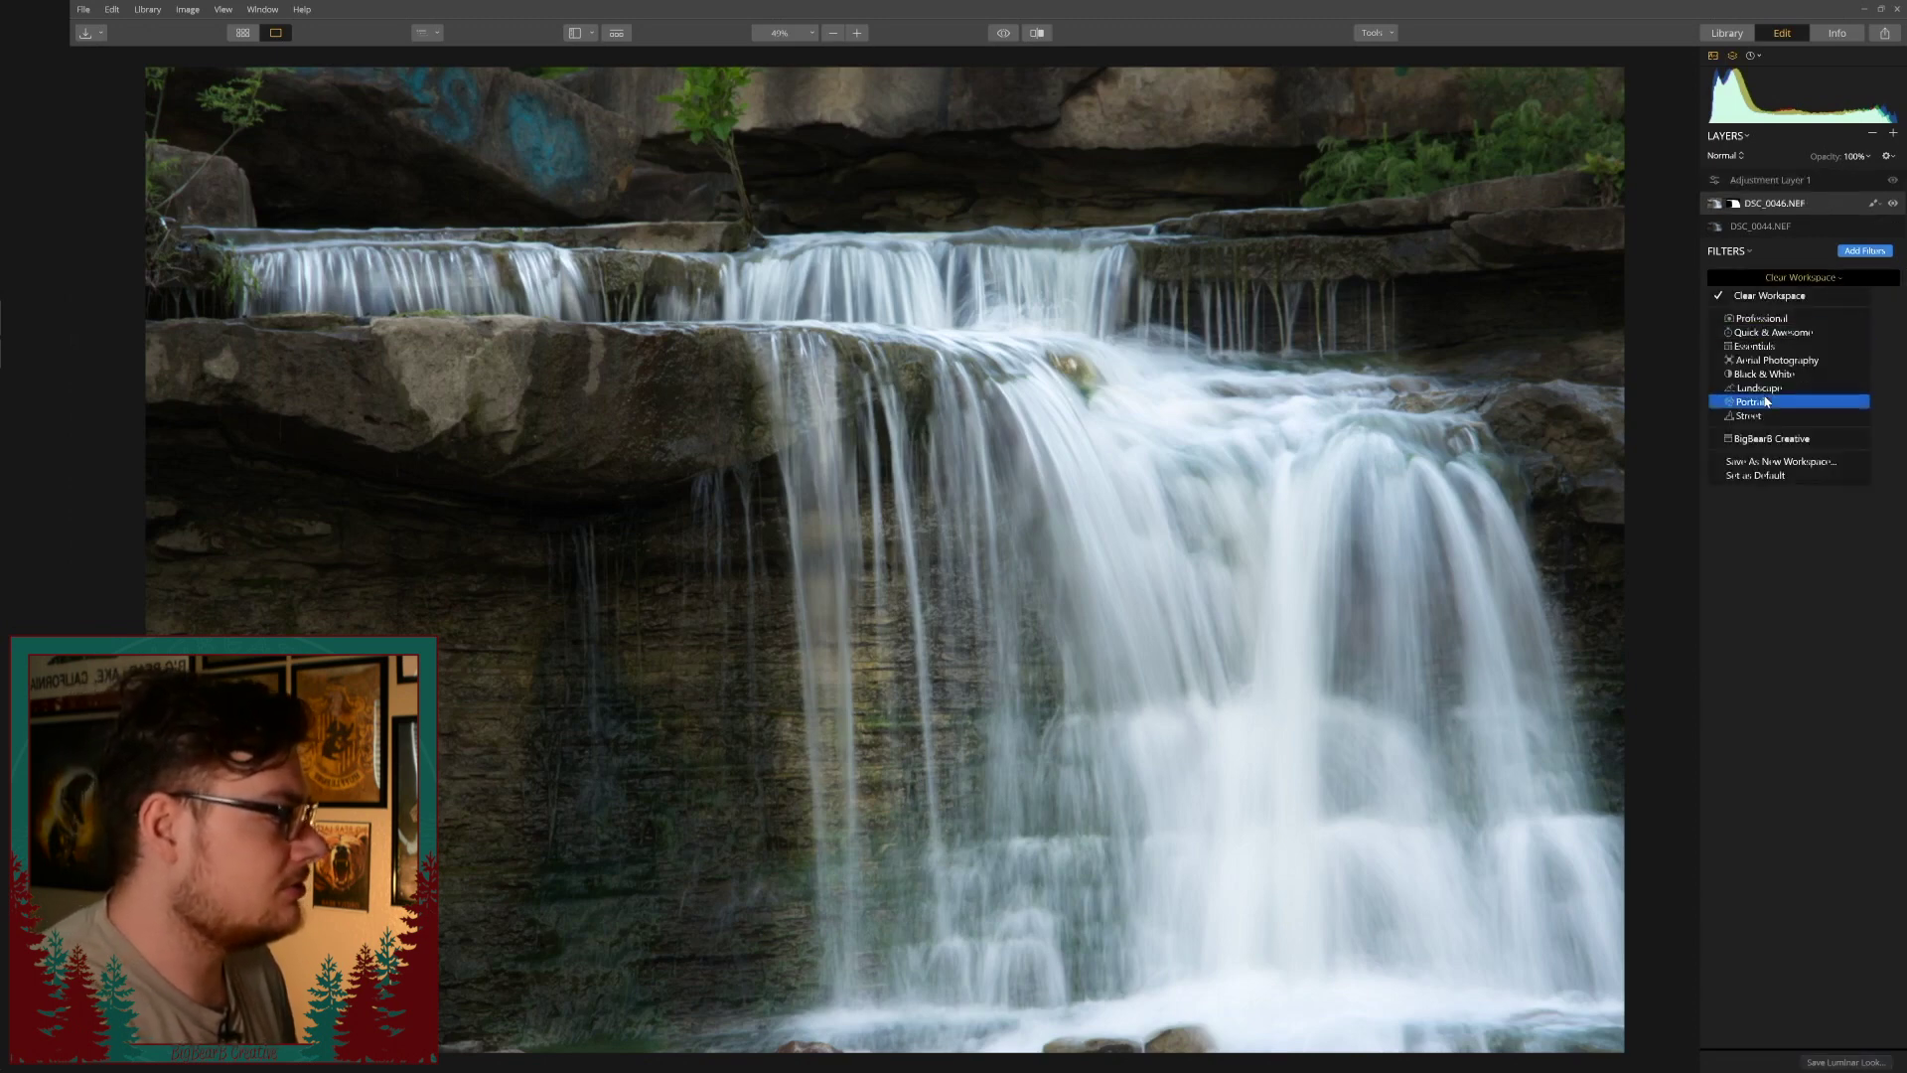
pyautogui.click(1749, 442)
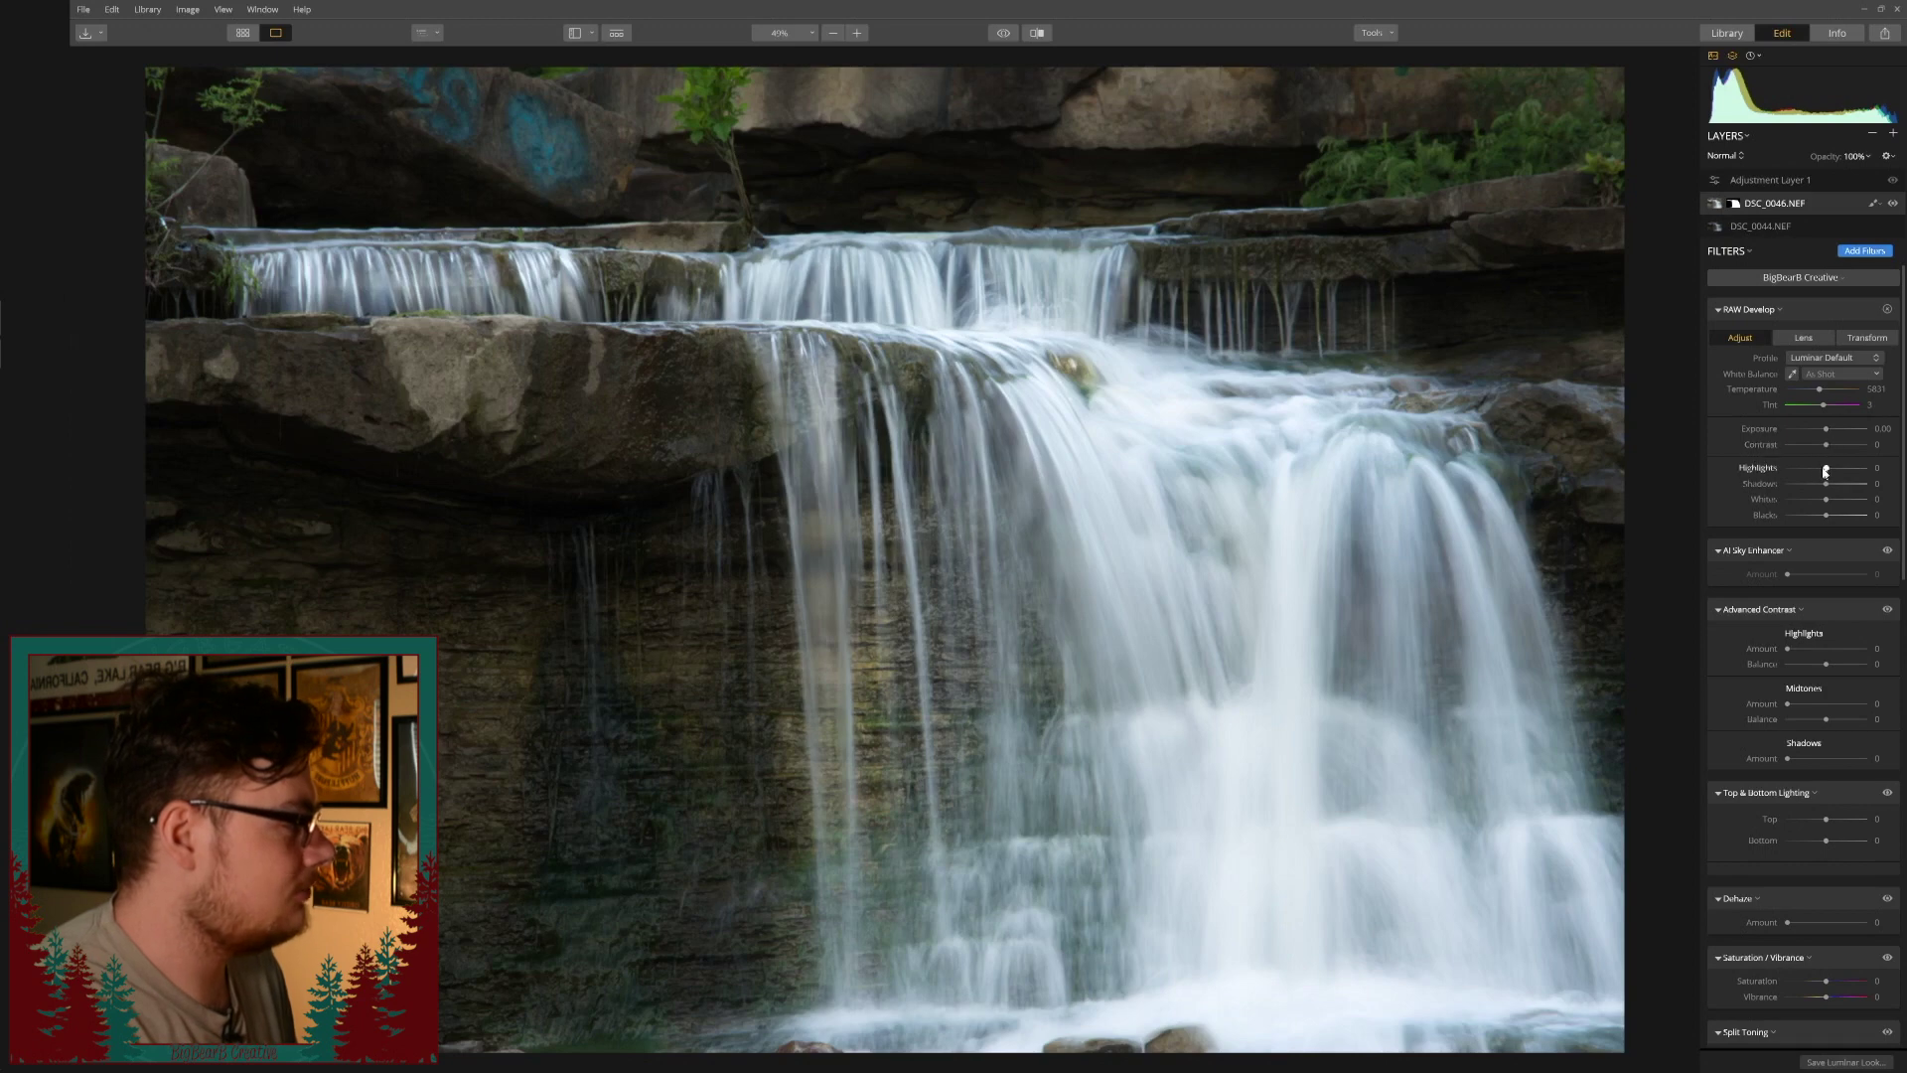
# In RAW Develop, set Shadows to -47 on the DSC_0046 layer and to 21 on the DSC_0044 layer.
pyautogui.moveTo(1825, 474)
pyautogui.mouseDown()
pyautogui.moveTo(1803, 474)
pyautogui.moveTo(1828, 474)
pyautogui.mouseUp()
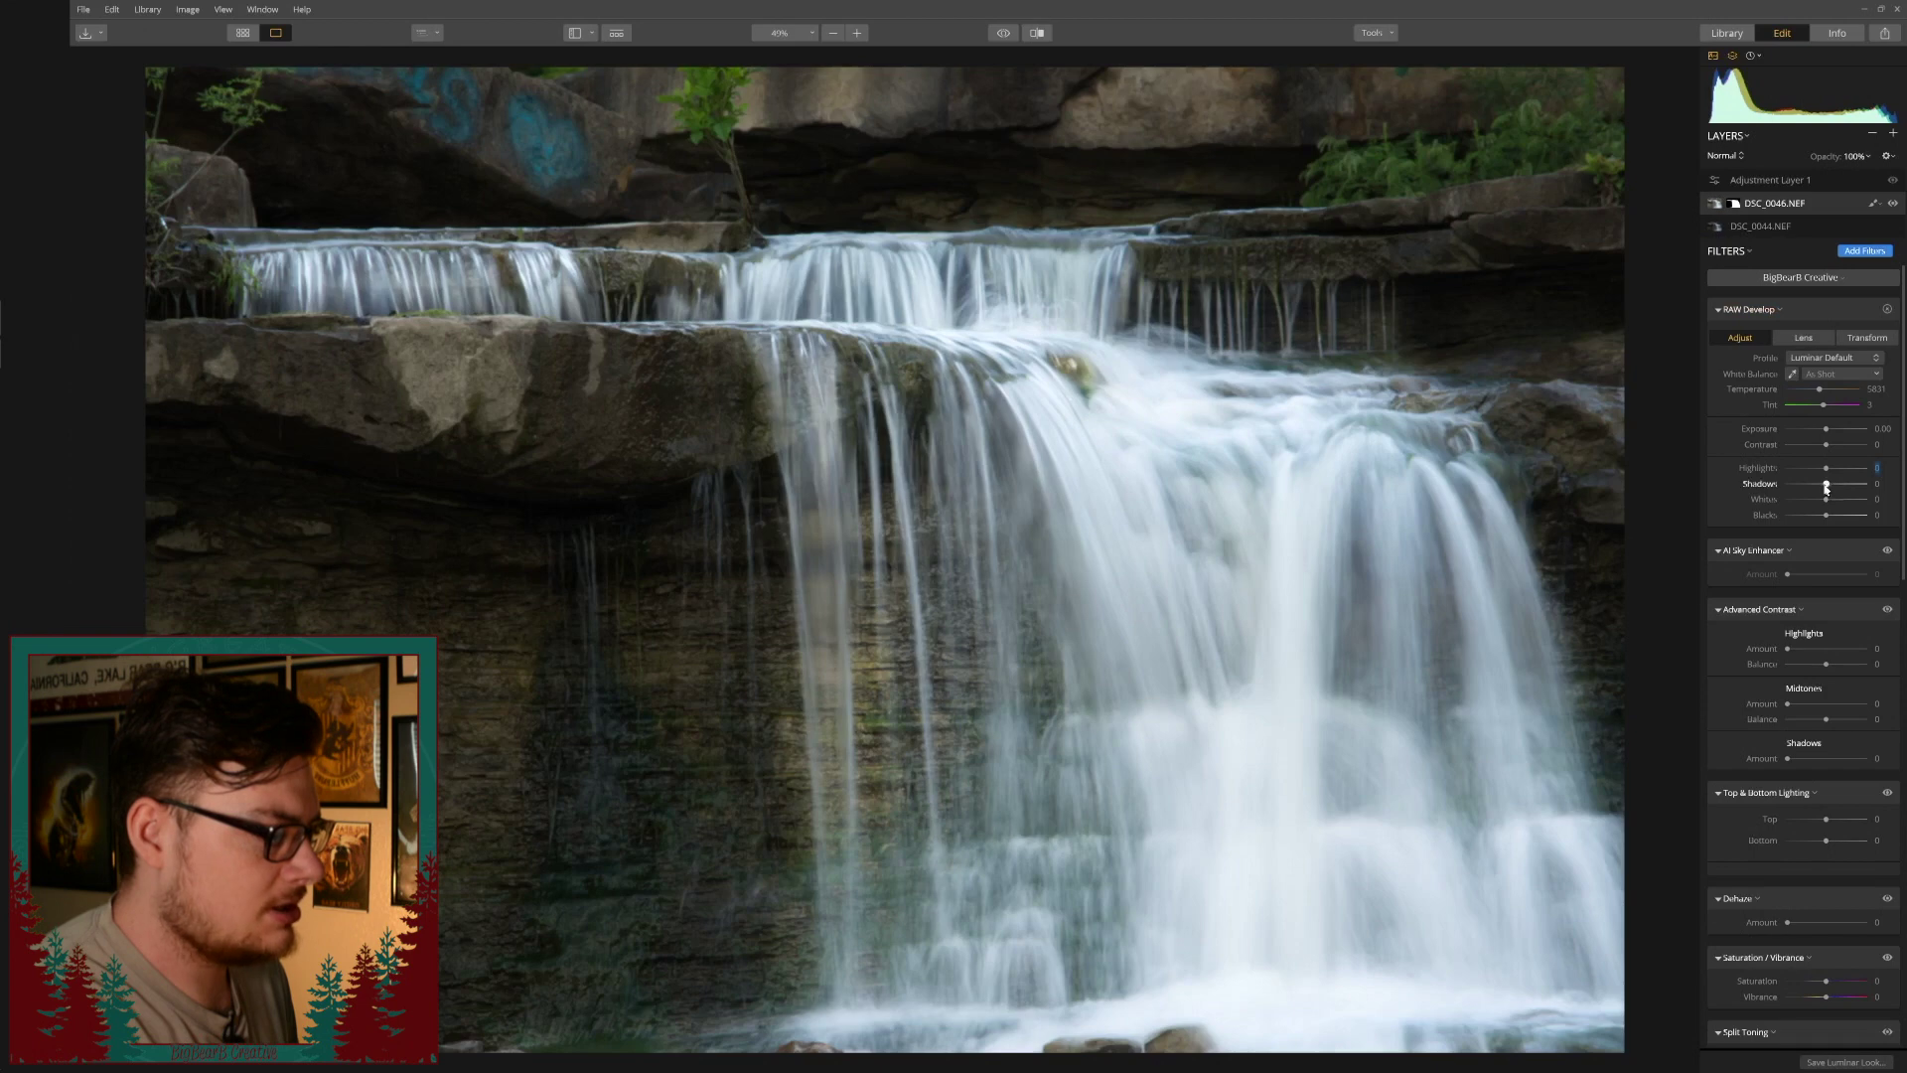
pyautogui.moveTo(1825, 484); pyautogui.dragTo(1809, 483)
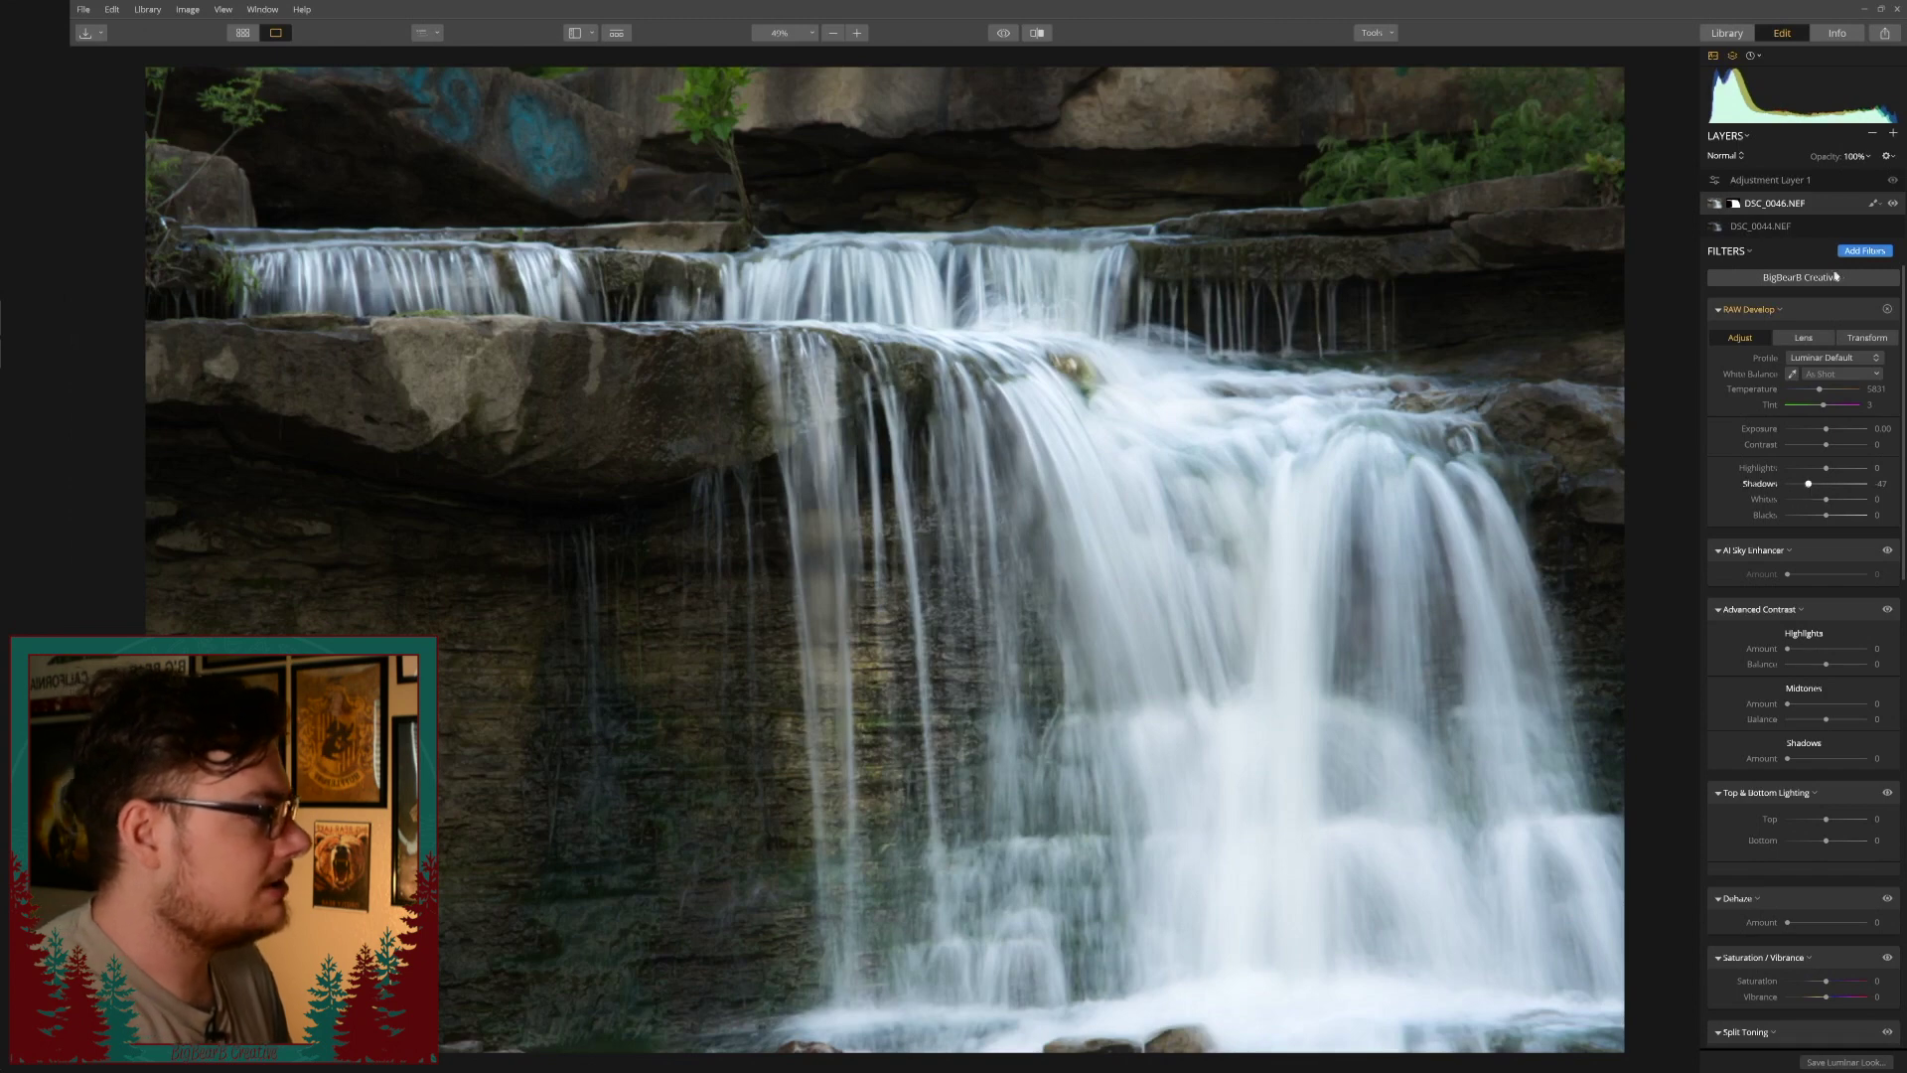
pyautogui.click(1772, 228)
pyautogui.moveTo(1826, 483); pyautogui.dragTo(1835, 488)
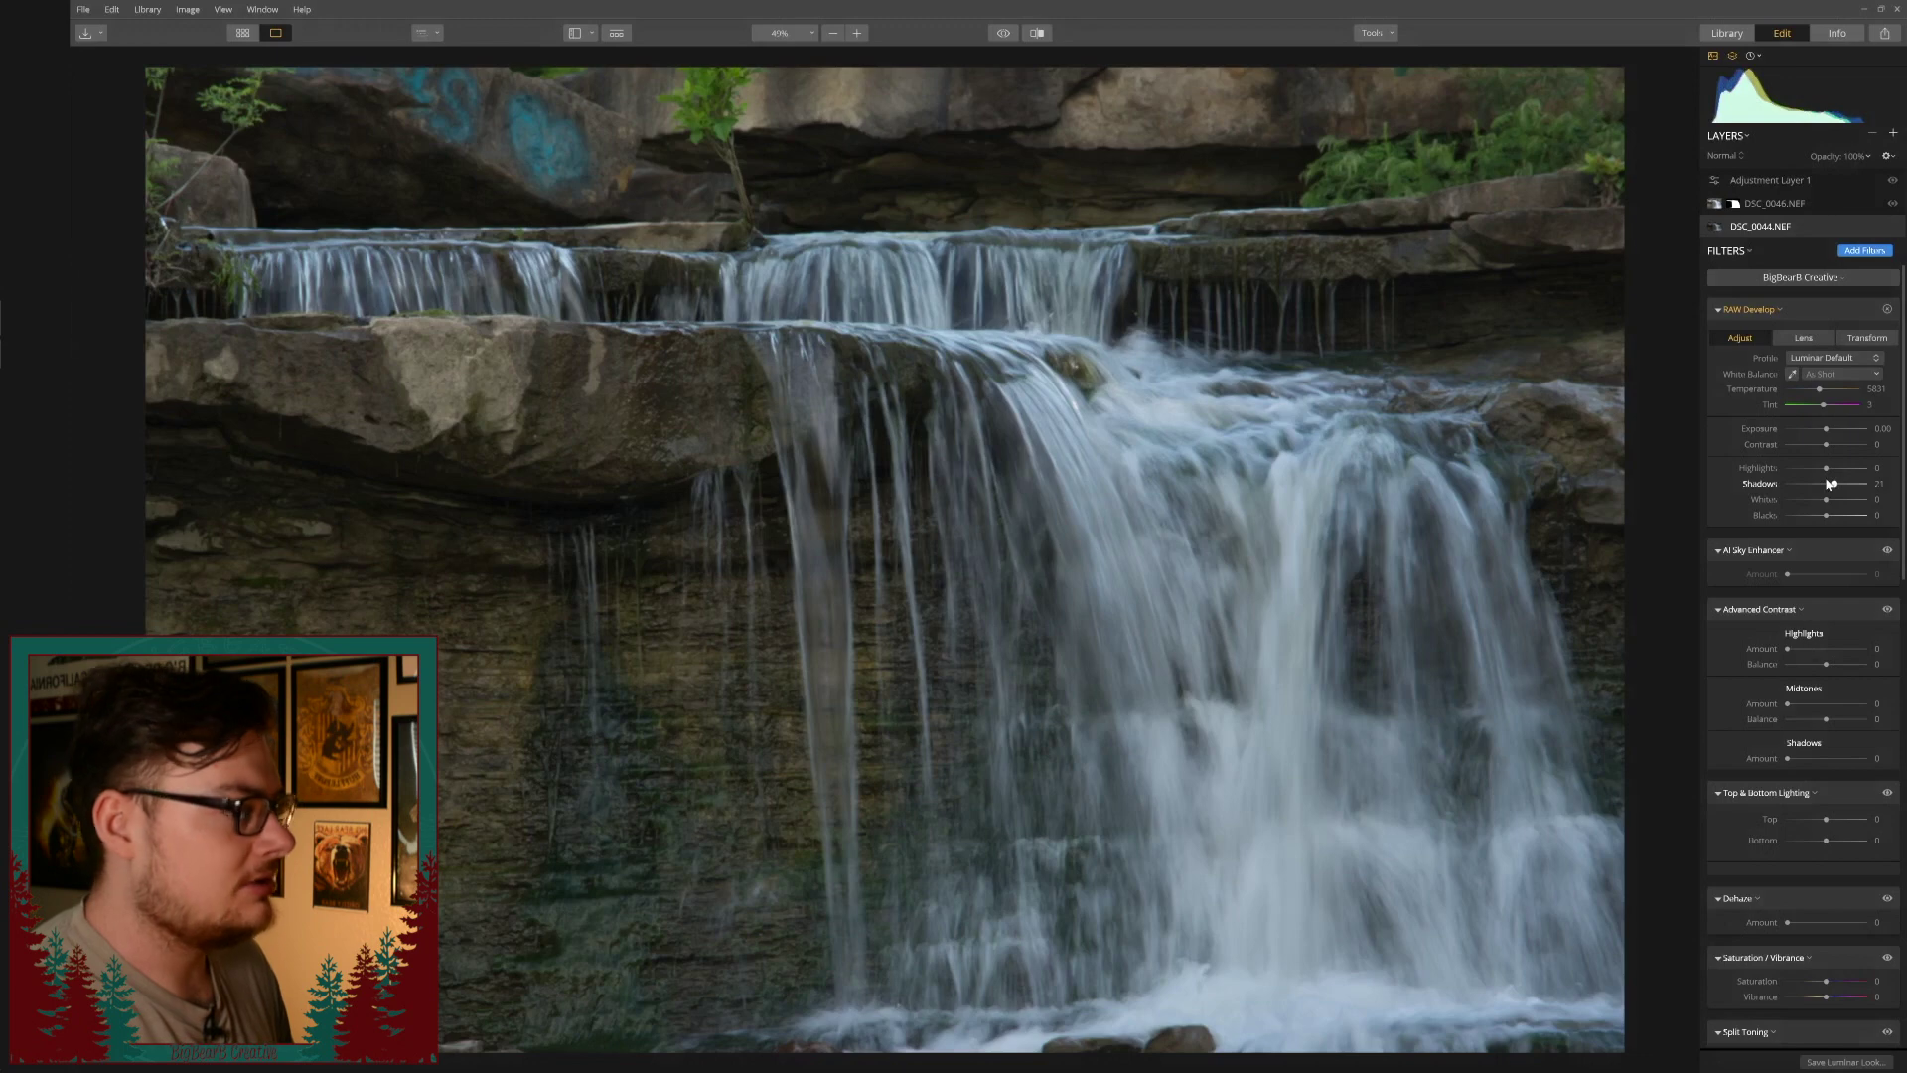
# On Adjustment Layer 1, set the Develop filter's Contrast to 18, Highlights to -14, Whites to -17 and Clarity to 12.
pyautogui.click(1774, 181)
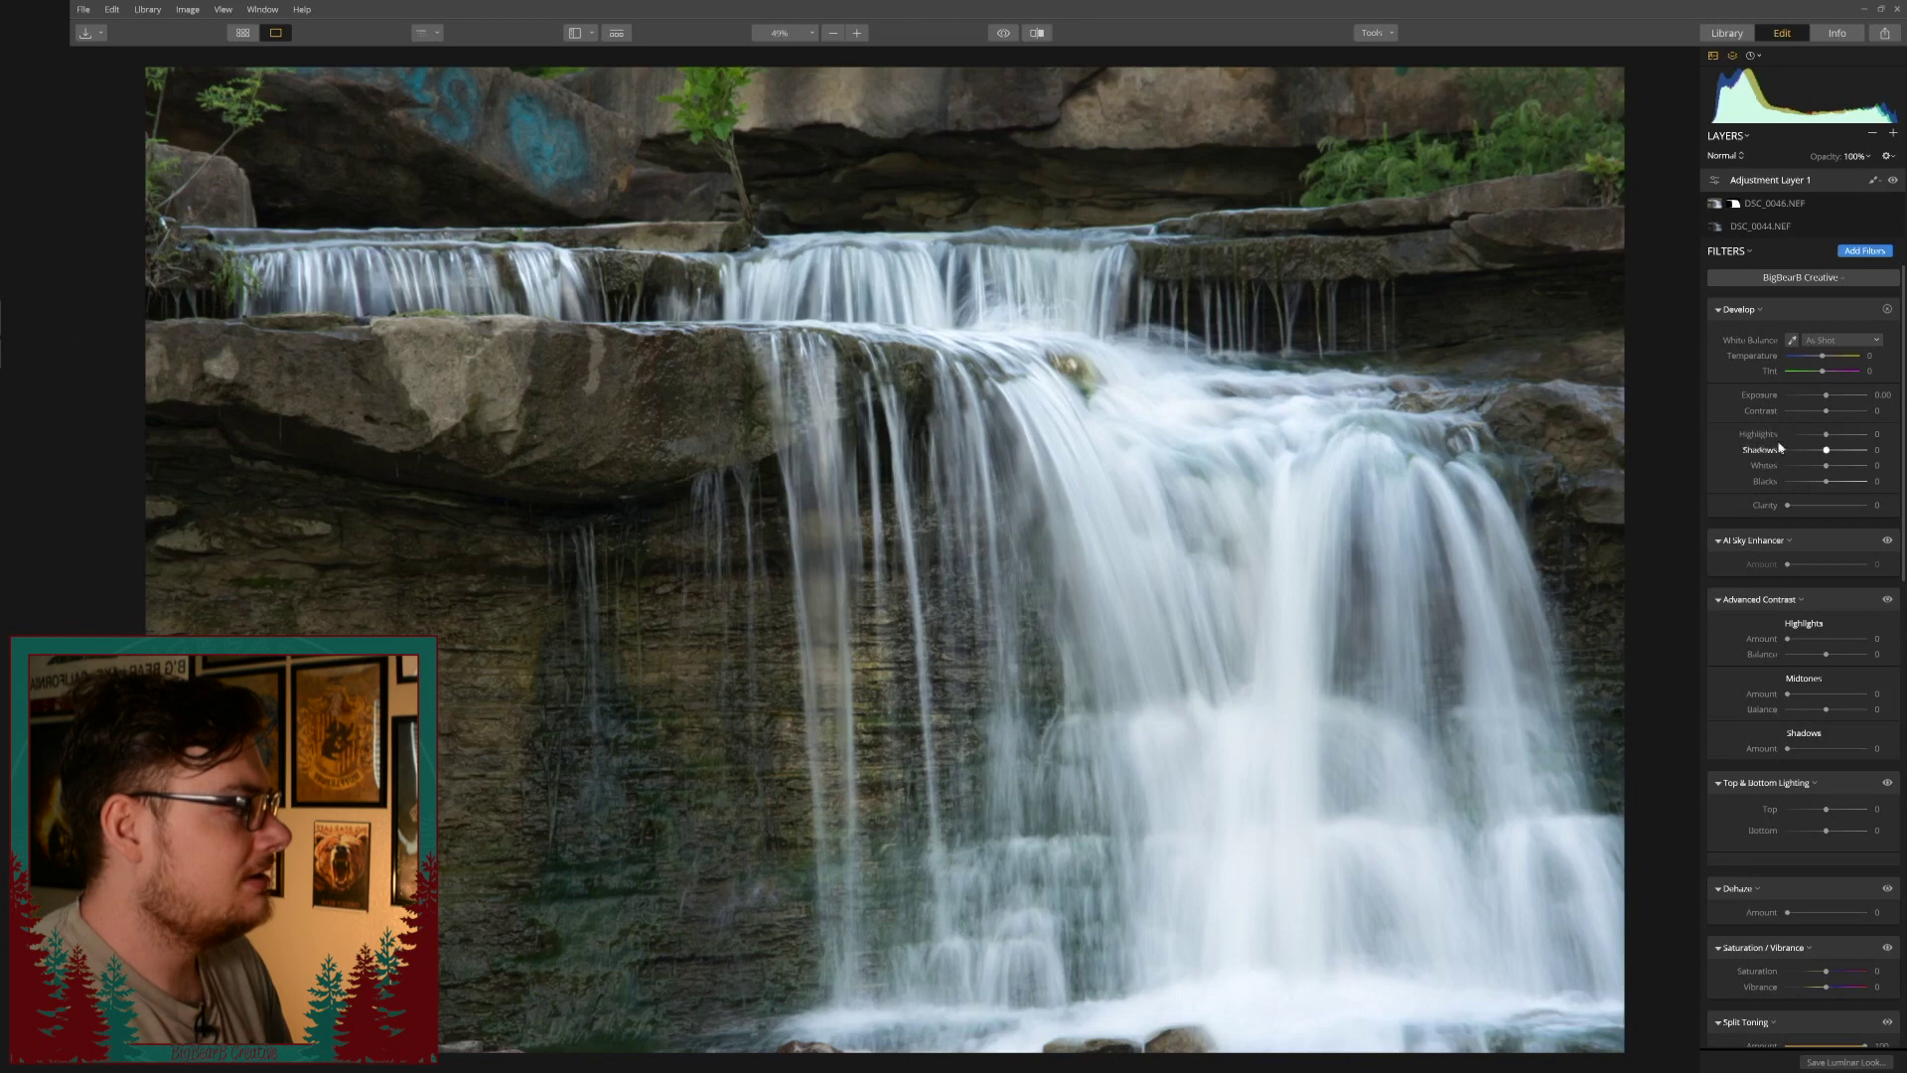
pyautogui.moveTo(1826, 411); pyautogui.dragTo(1835, 417)
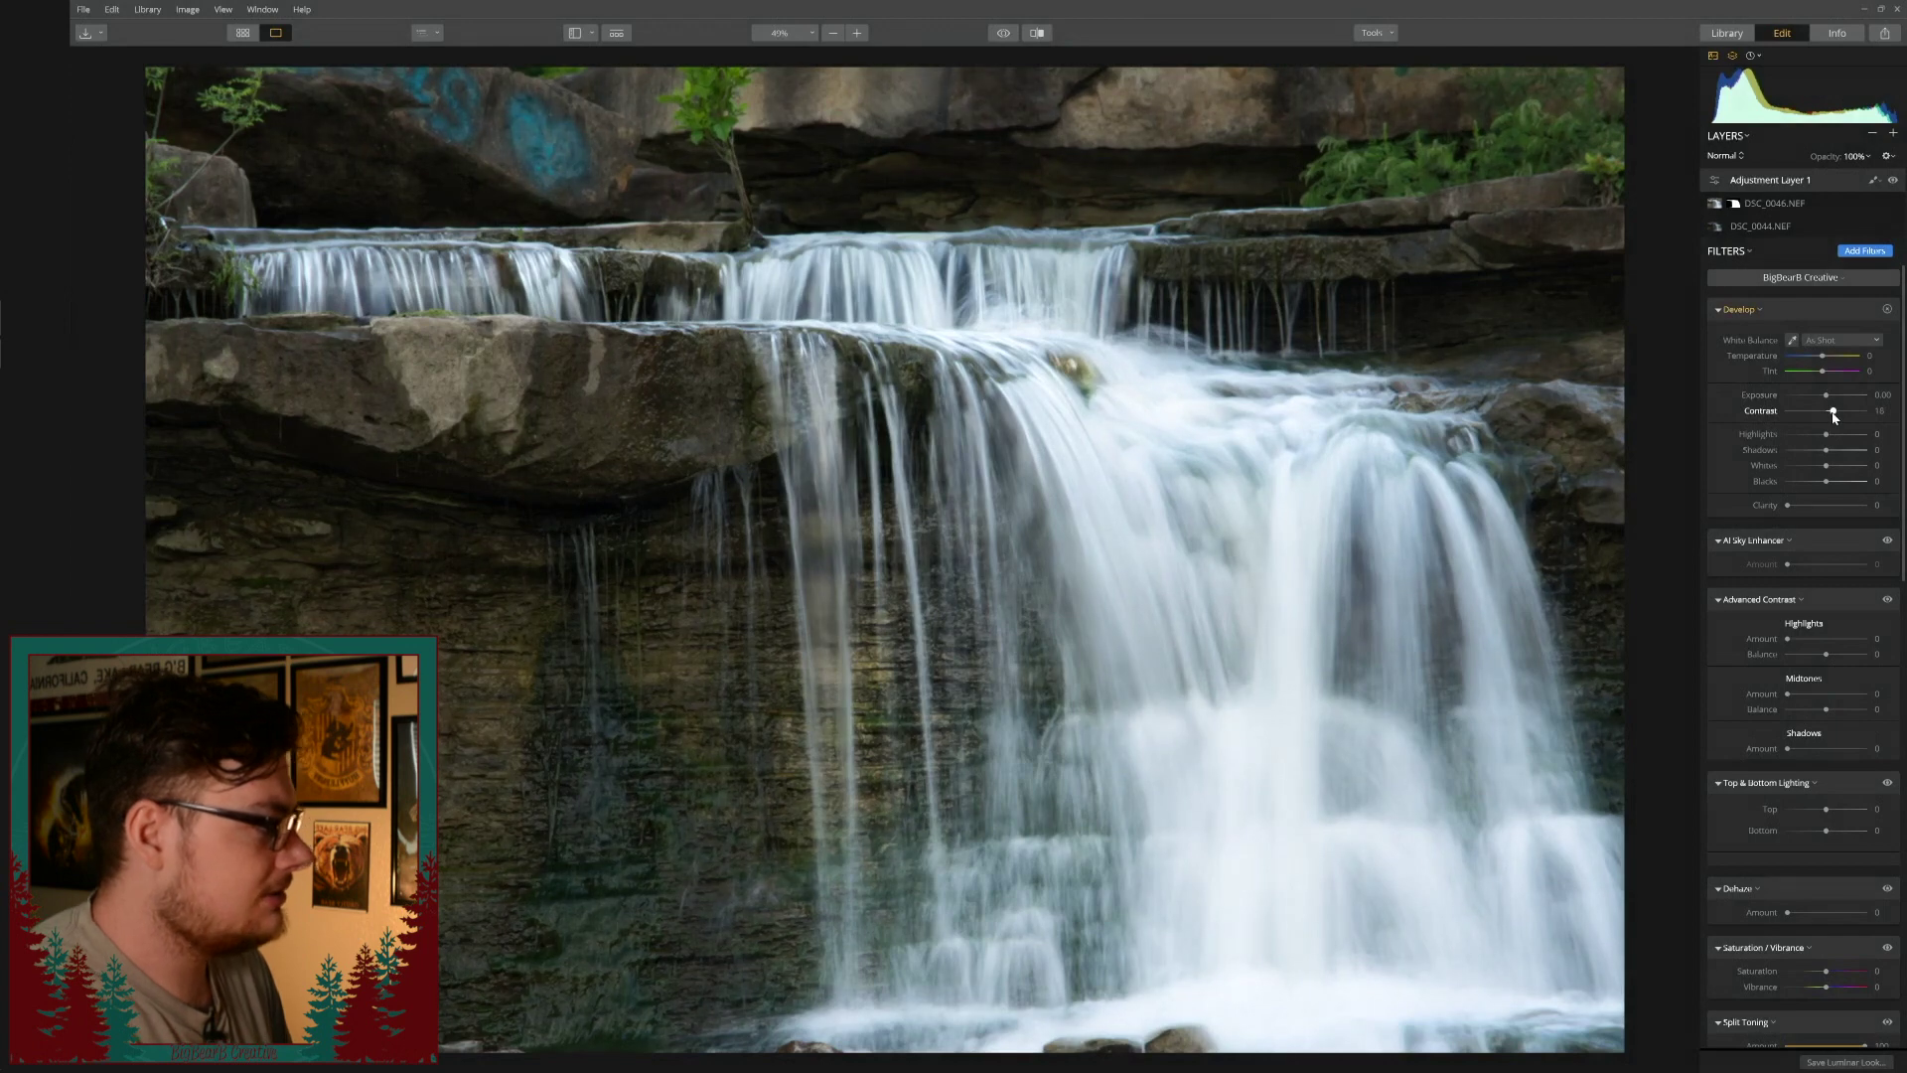
pyautogui.moveTo(1828, 435); pyautogui.dragTo(1821, 465)
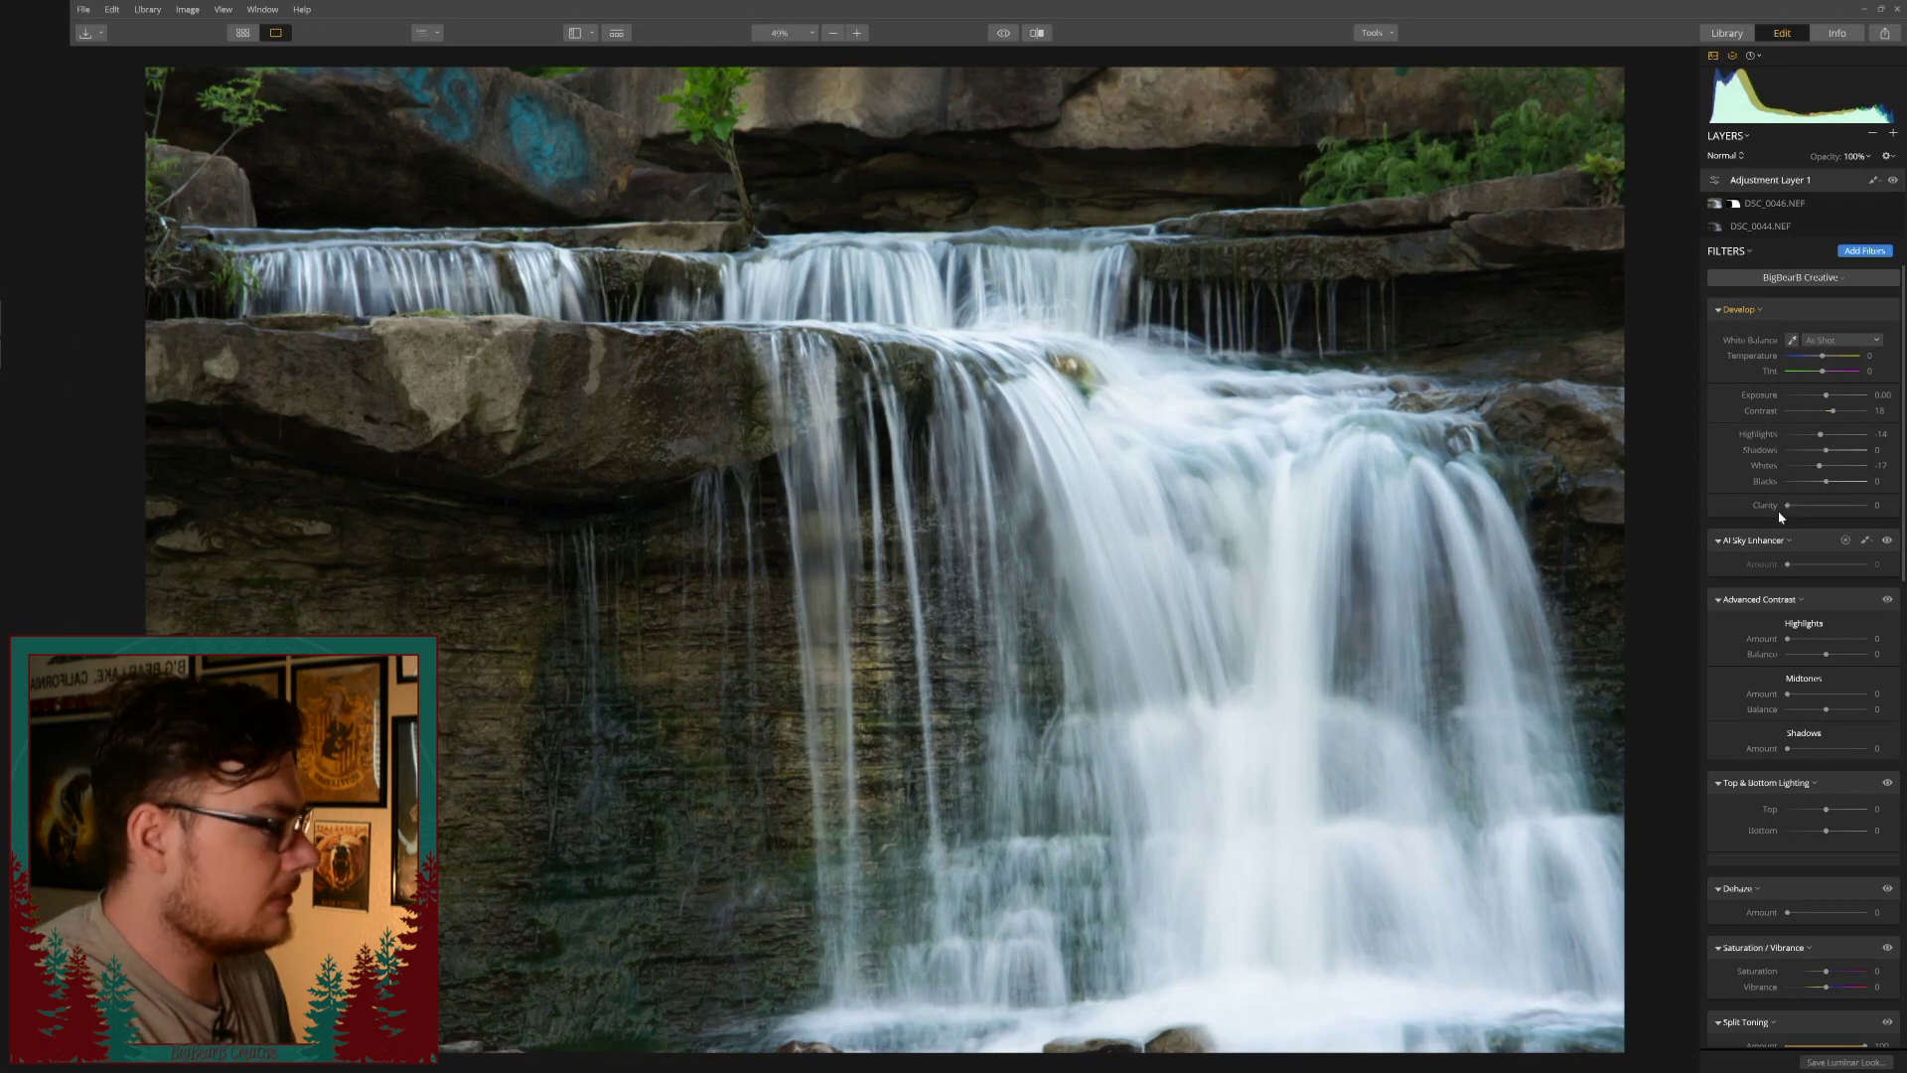
pyautogui.moveTo(1789, 507); pyautogui.dragTo(1799, 507)
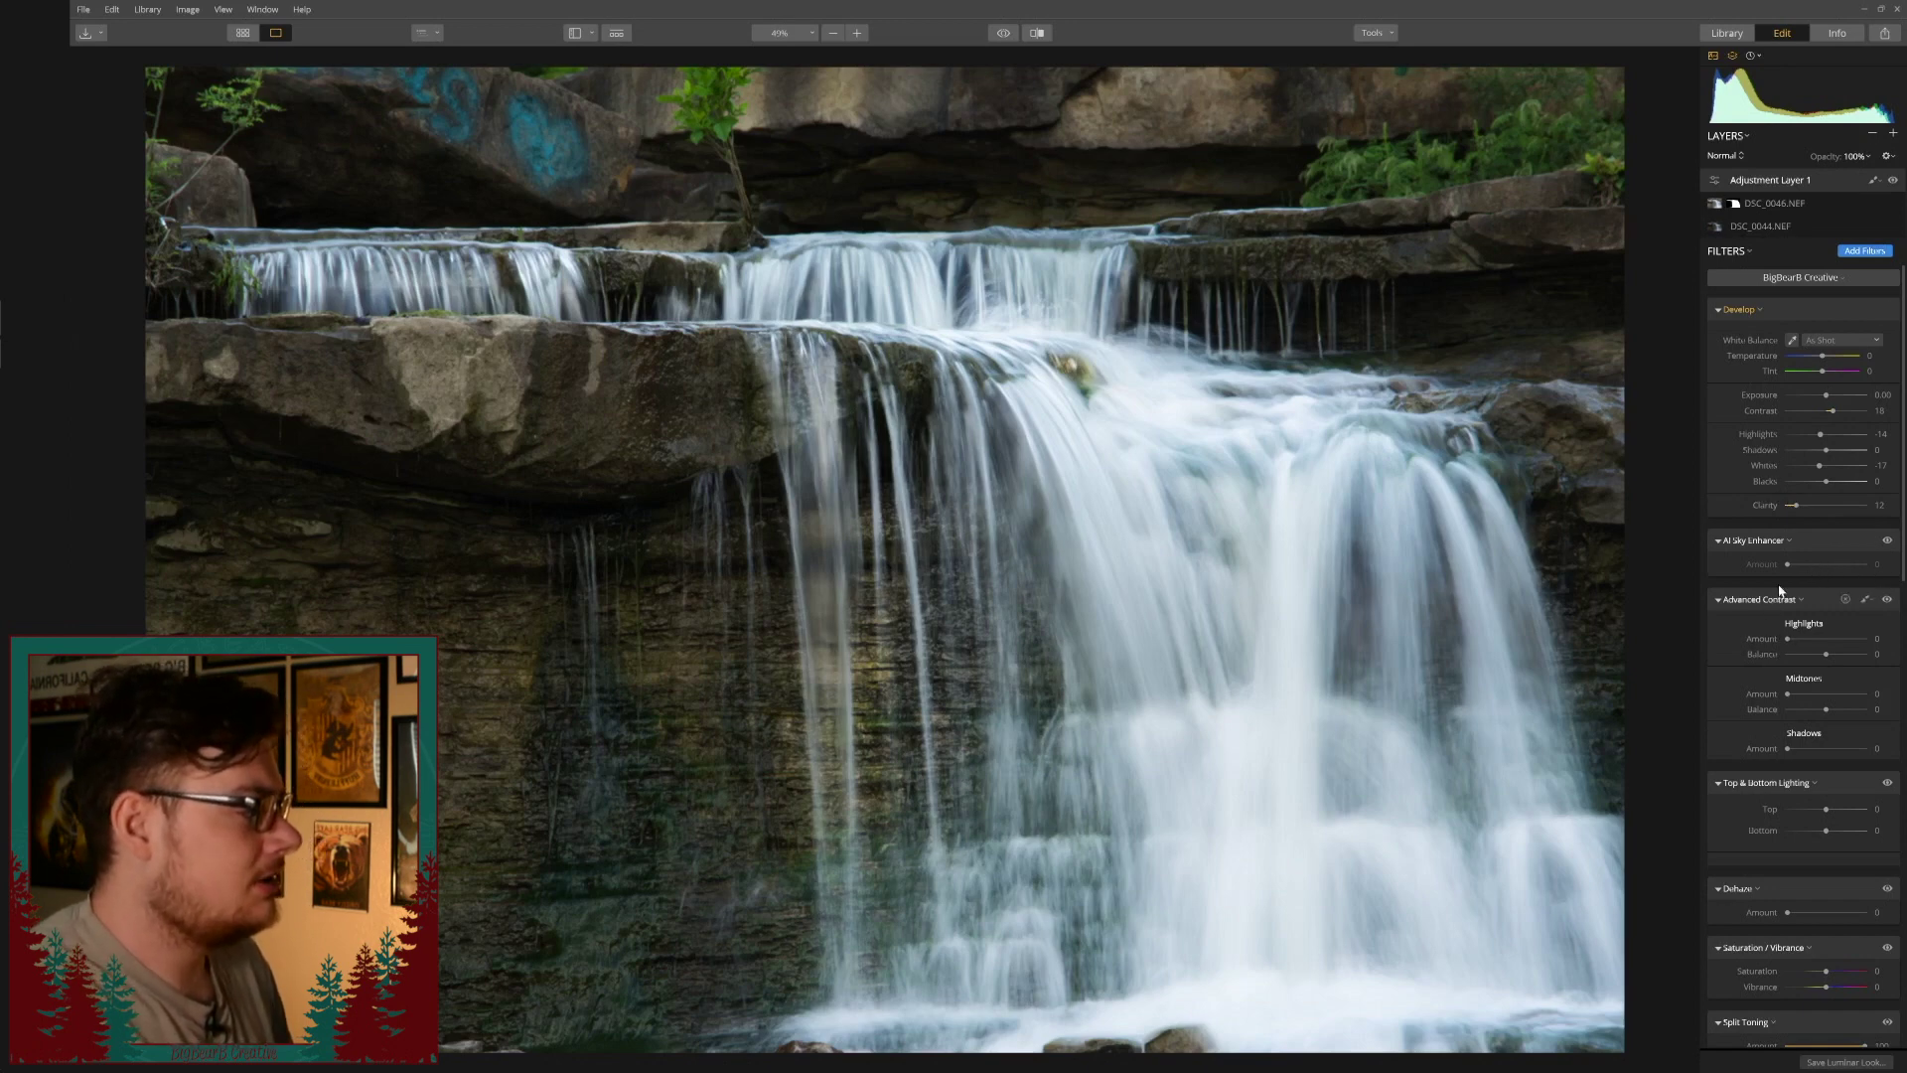
# In the Advanced Contrast filter, set the Highlights amount to 13 and the Highlights balance to -31.
pyautogui.scroll(-1, 1774, 616)
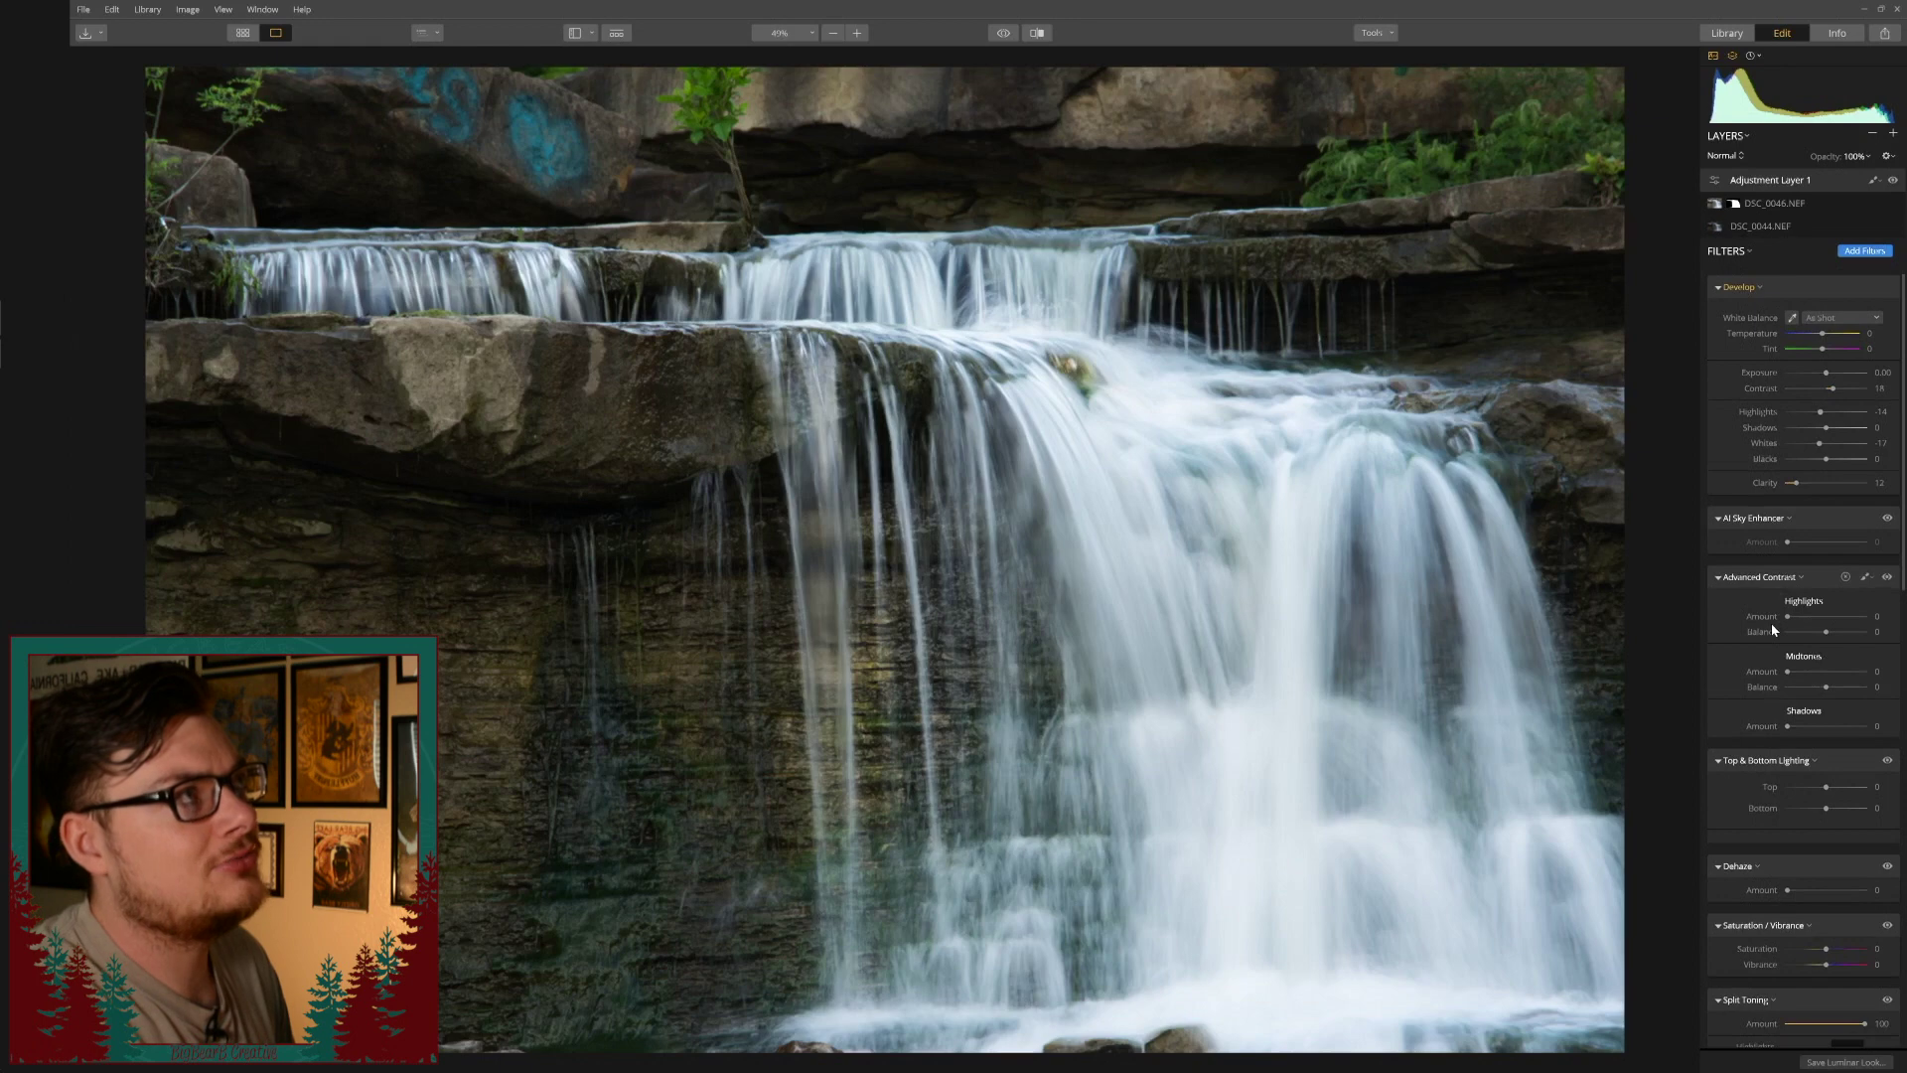
pyautogui.scroll(-4, 1772, 623)
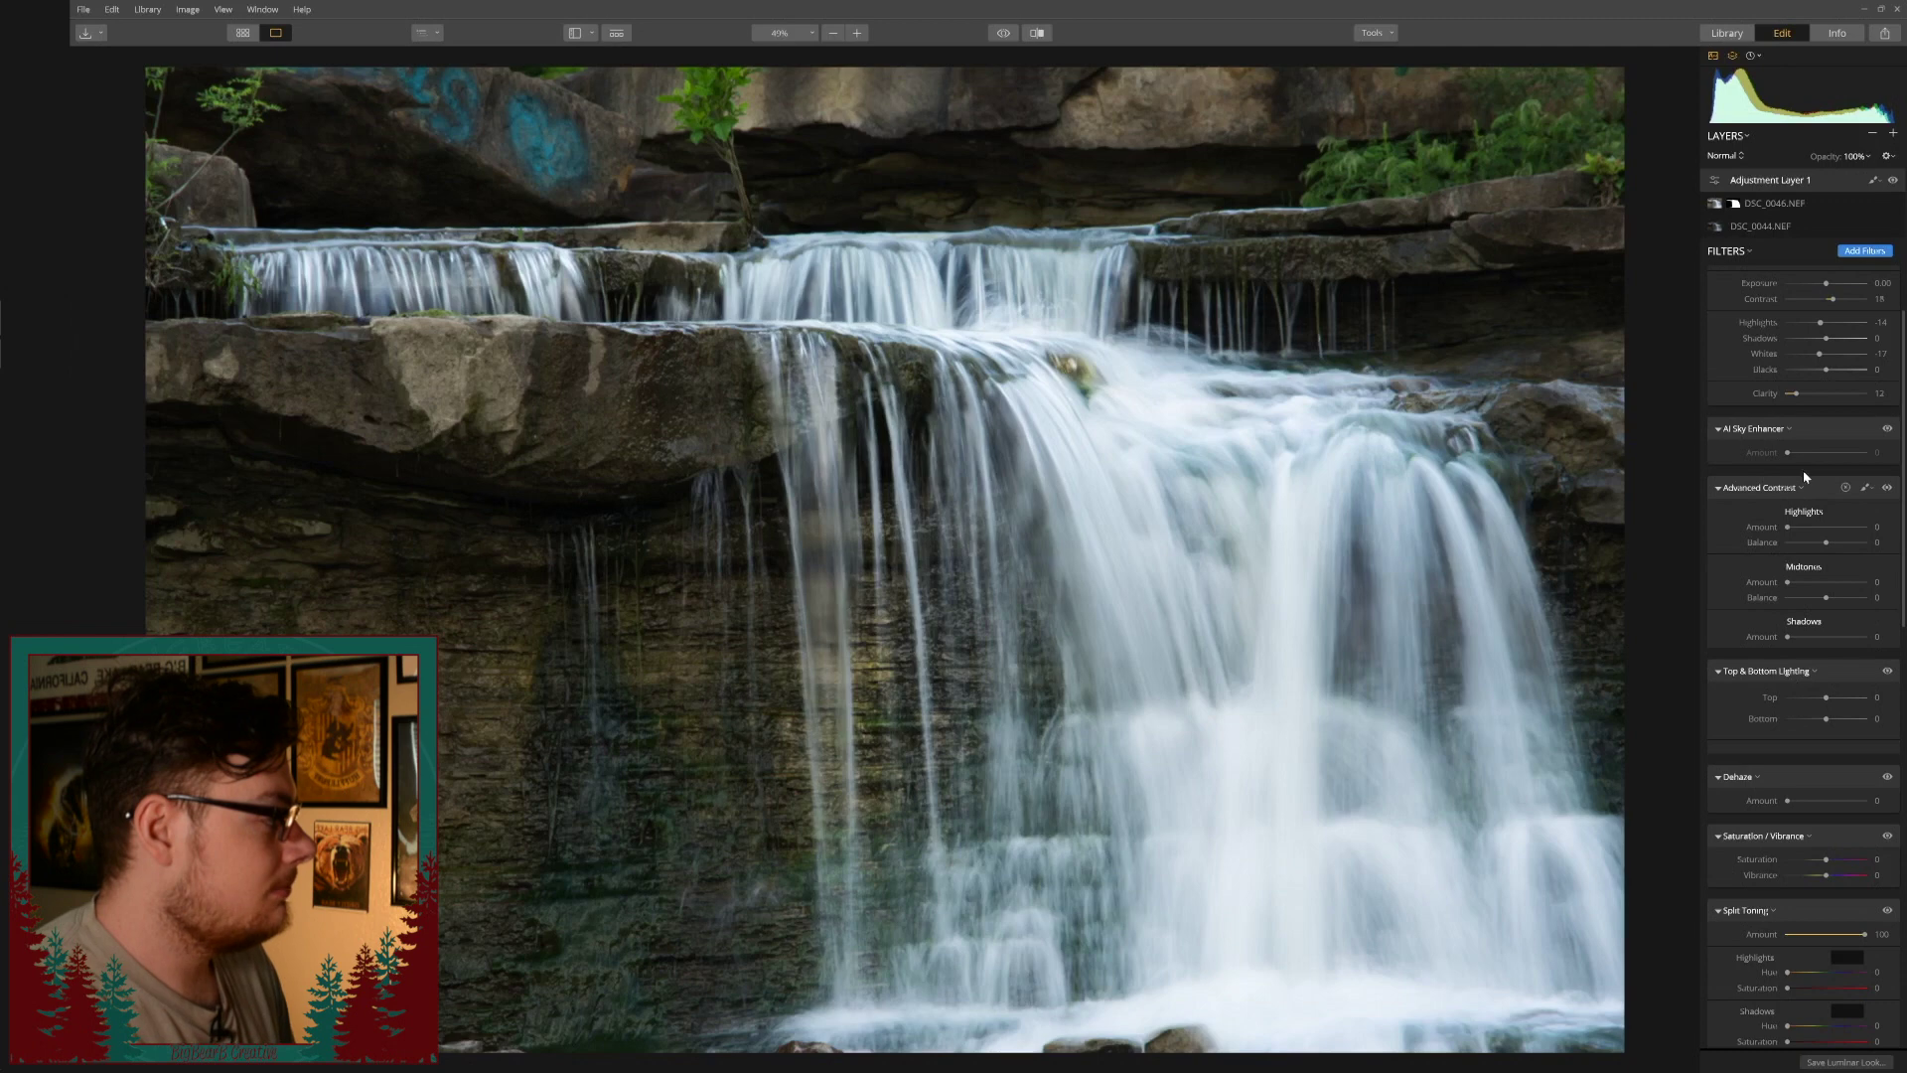
pyautogui.click(1808, 527)
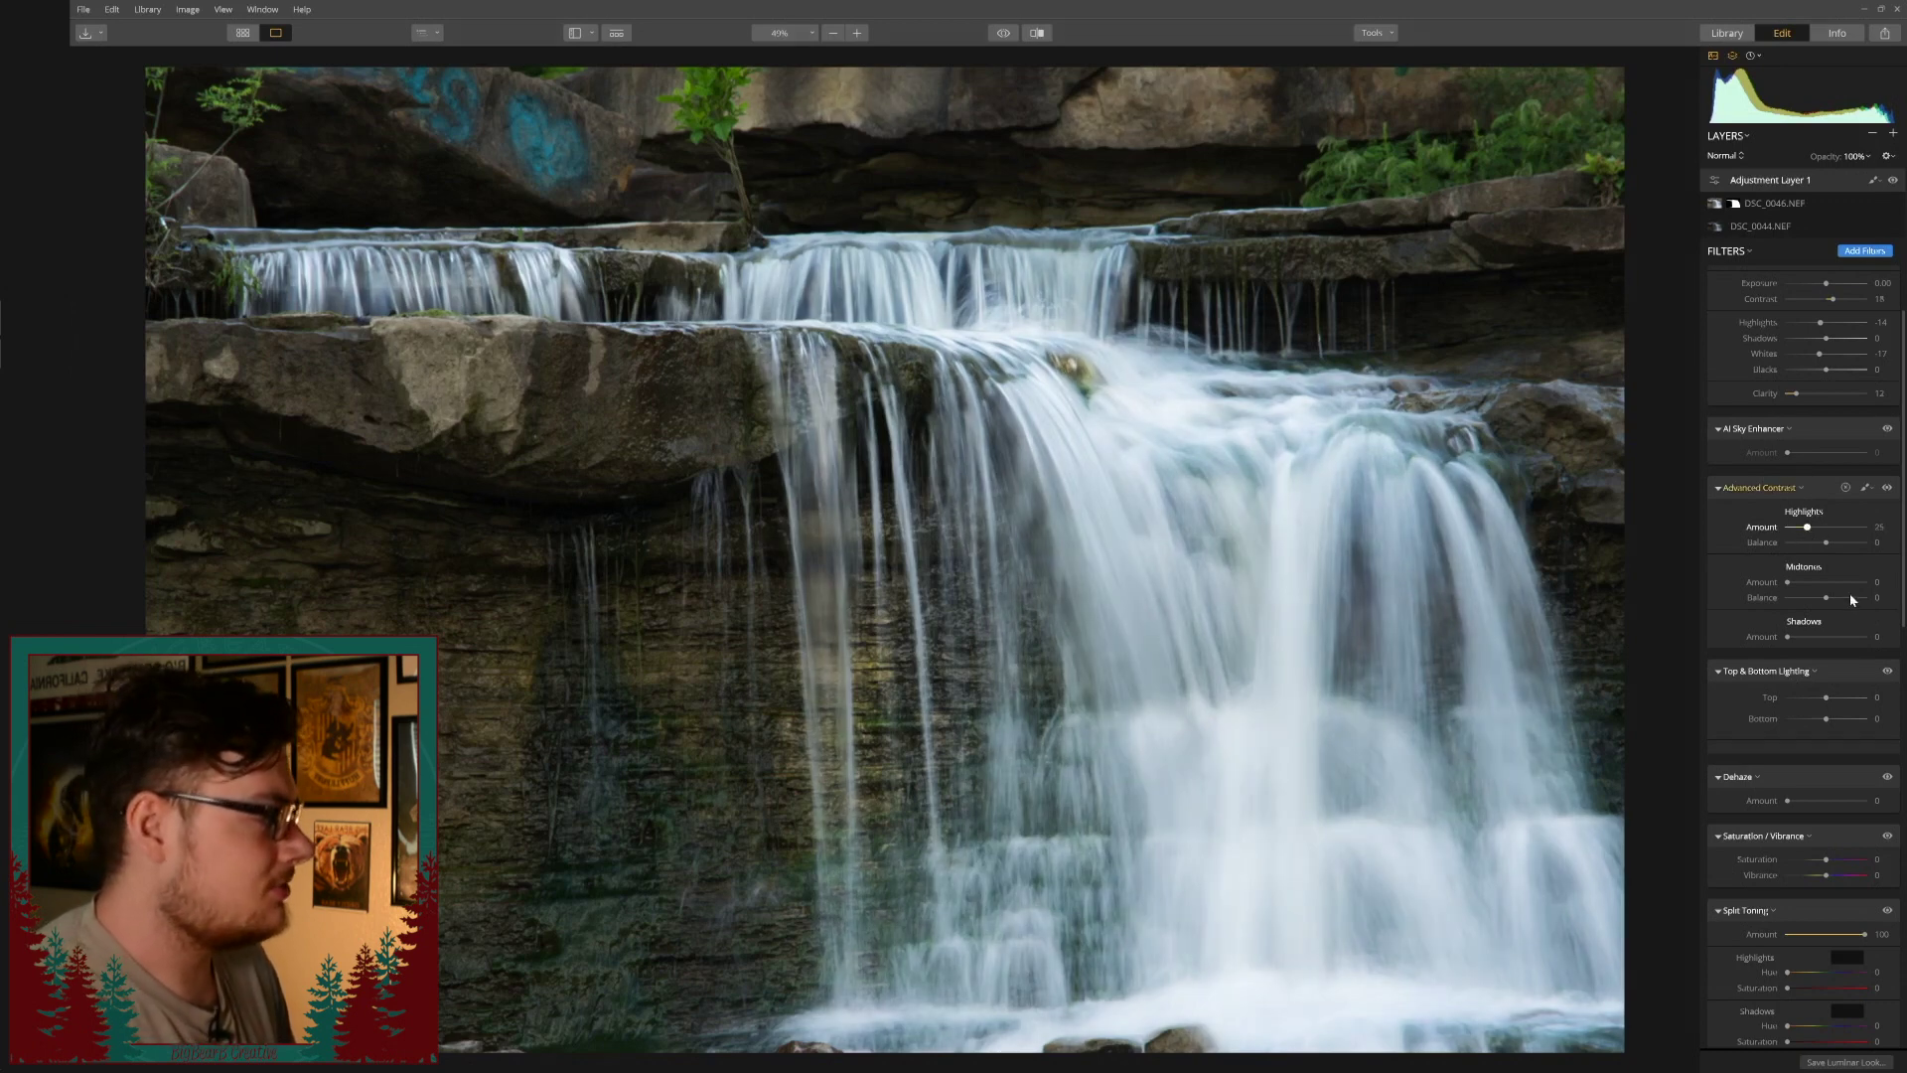
pyautogui.moveTo(1826, 543)
pyautogui.mouseDown()
pyautogui.moveTo(1804, 543)
pyautogui.moveTo(1813, 556)
pyautogui.mouseUp()
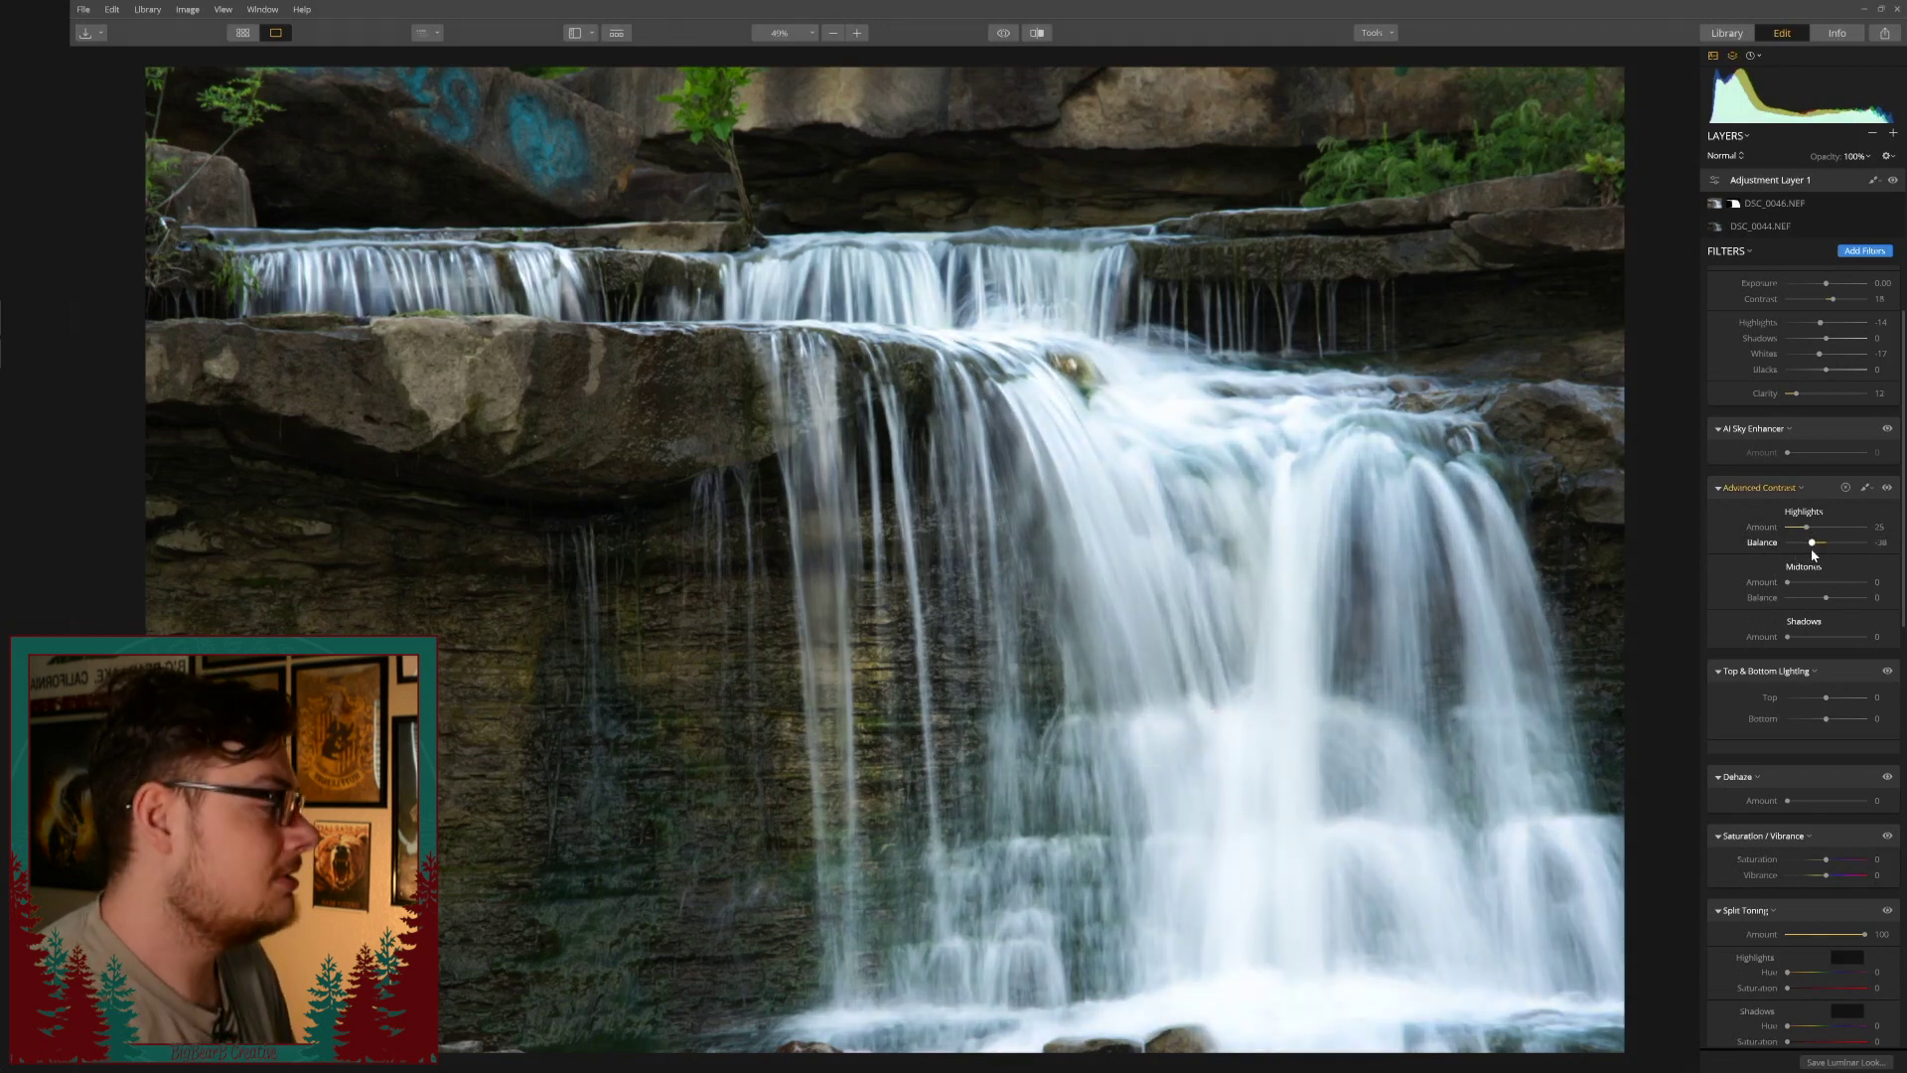
pyautogui.moveTo(1806, 527); pyautogui.dragTo(1798, 534)
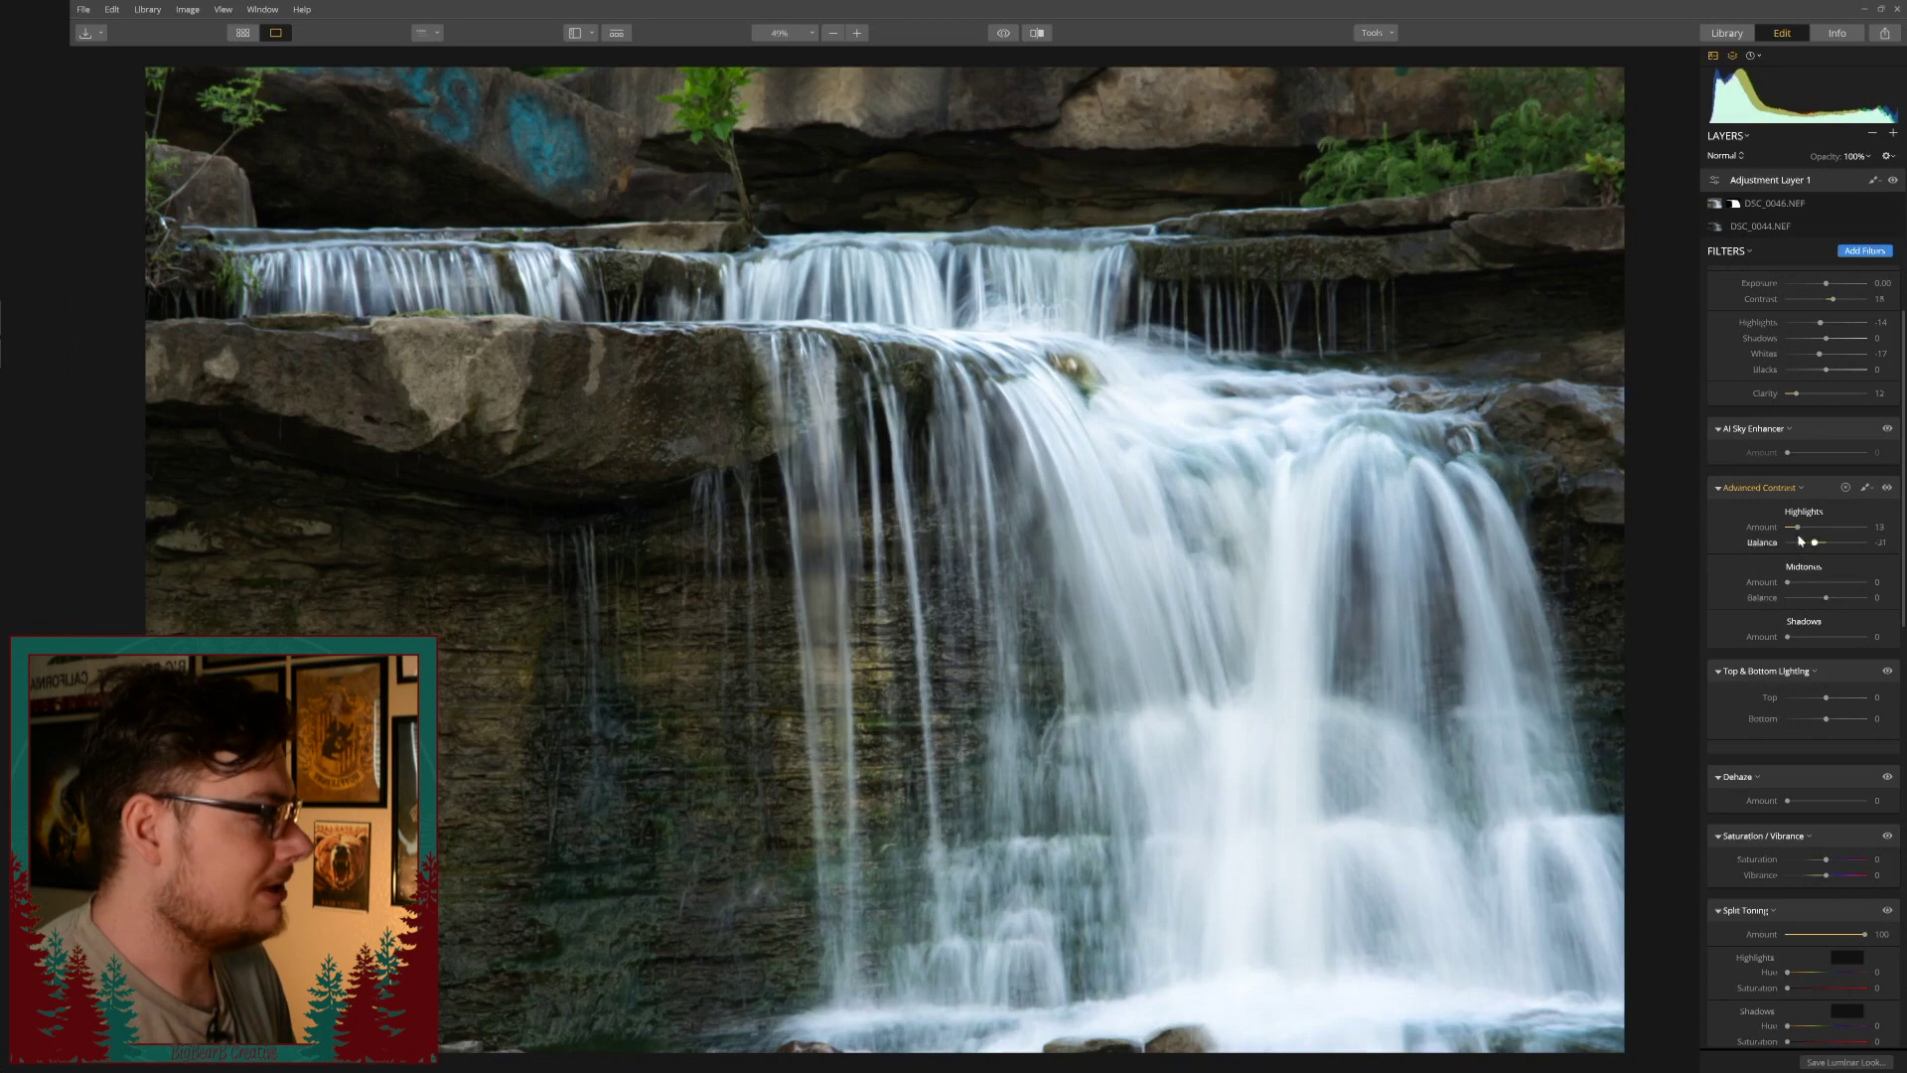
# Set the Advanced Contrast Midtones amount to 17 and balance to -52, leaving the Shadows amount at 0.
pyautogui.moveTo(1803, 584); pyautogui.dragTo(1800, 586)
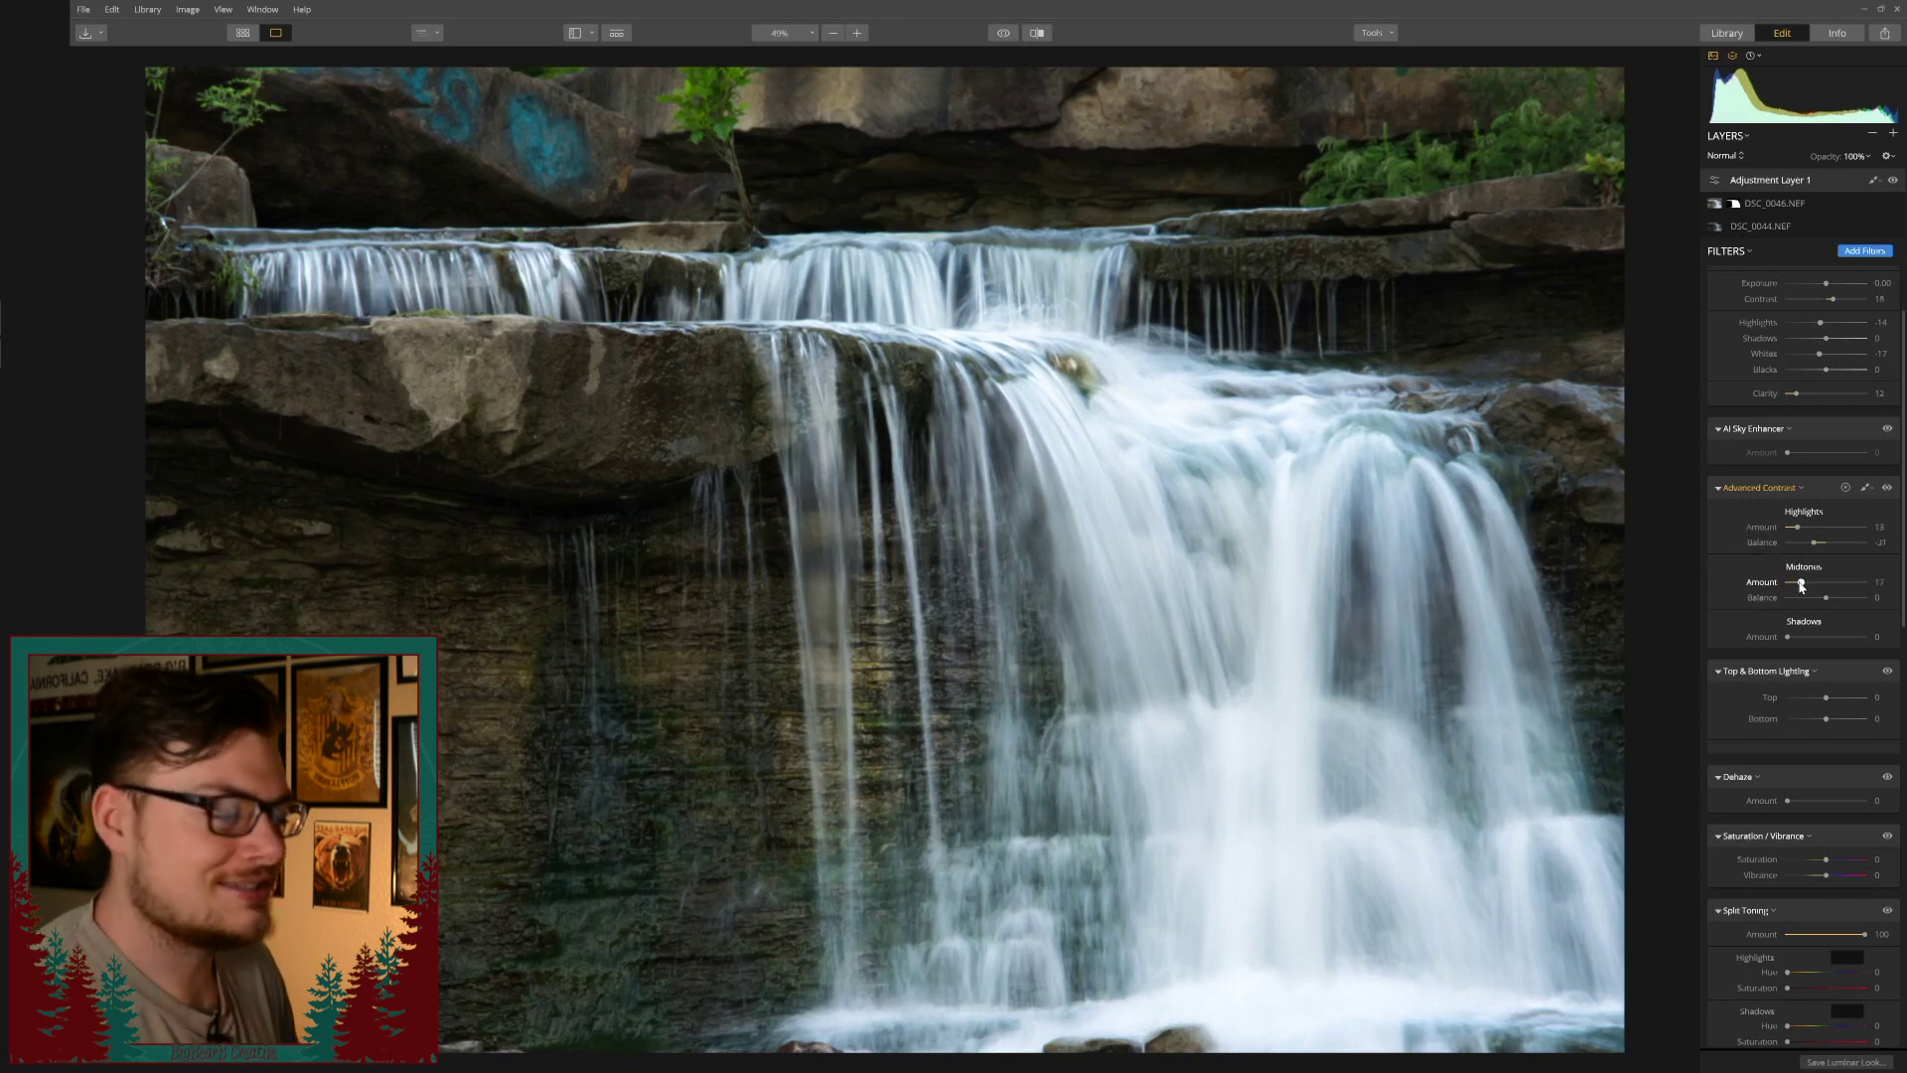
pyautogui.moveTo(1826, 598); pyautogui.dragTo(1820, 601)
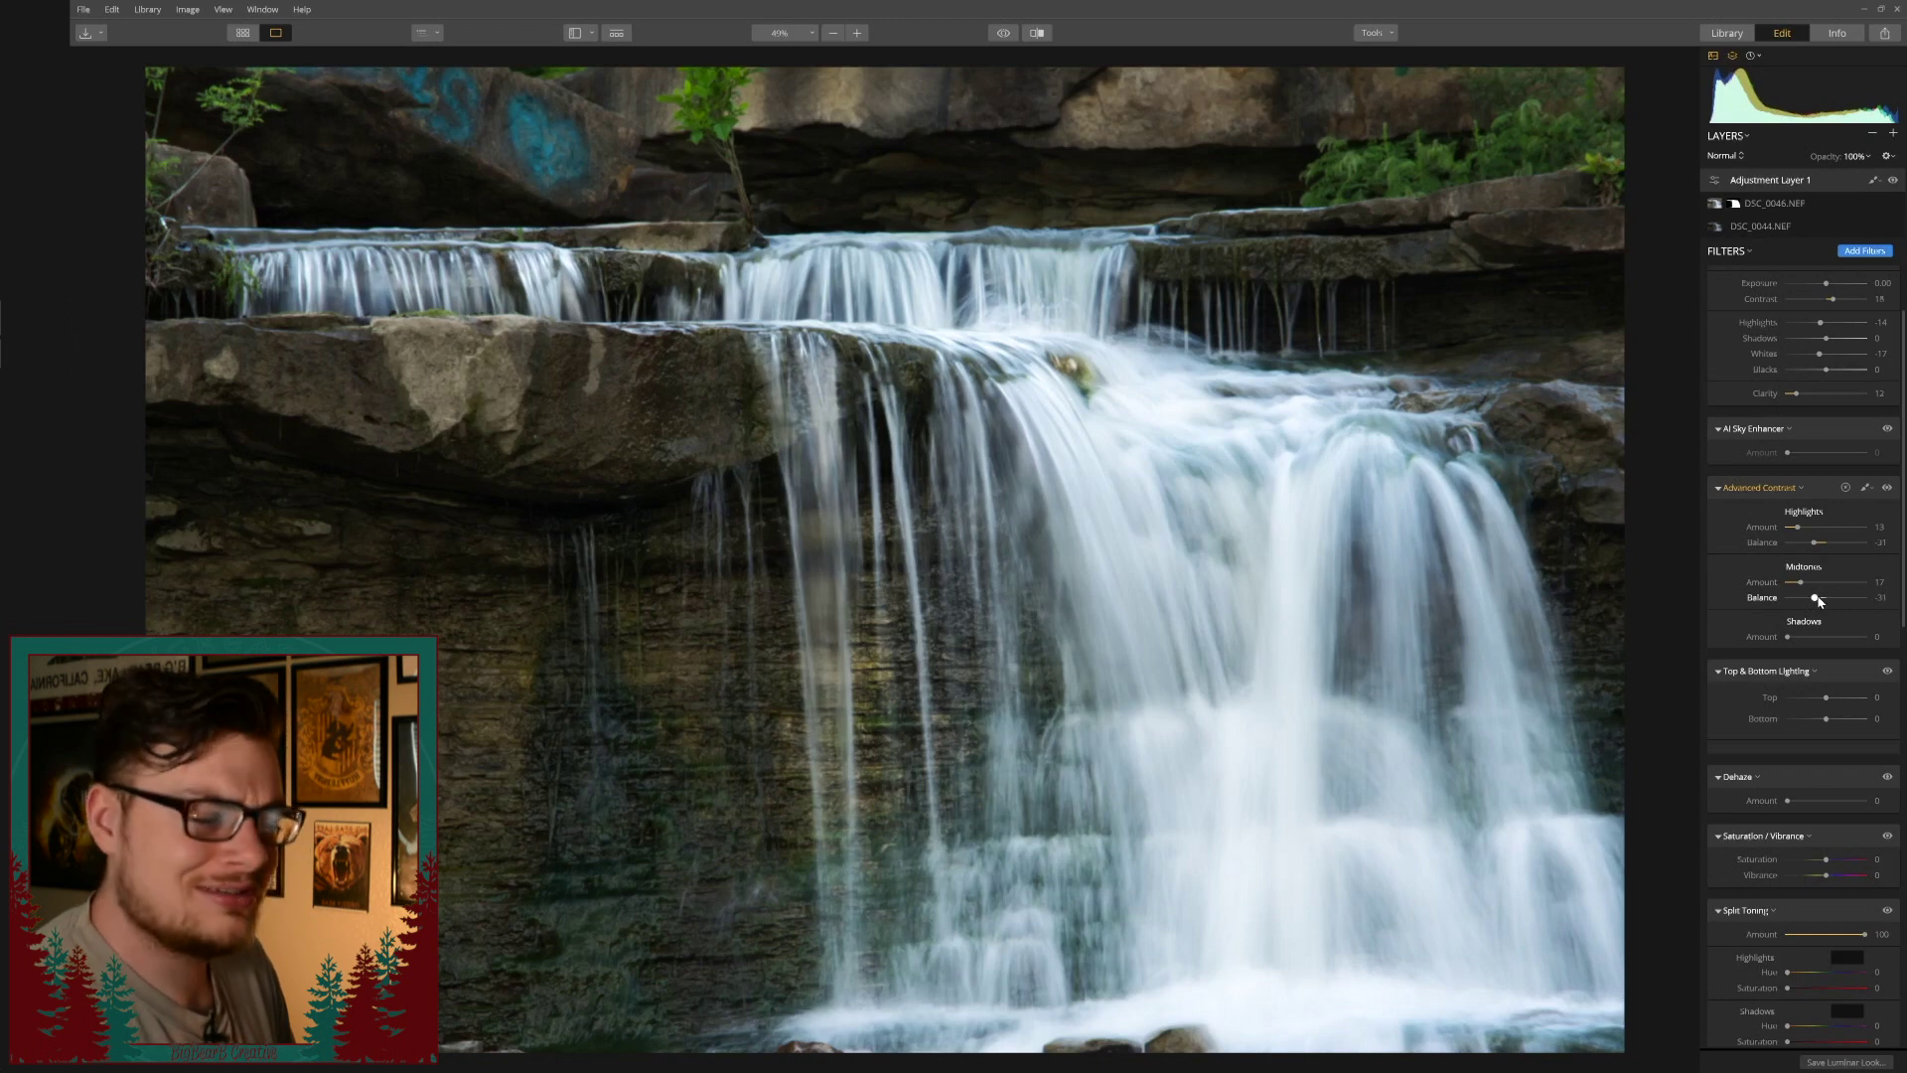
pyautogui.moveTo(1819, 601)
pyautogui.mouseDown()
pyautogui.moveTo(1788, 603)
pyautogui.moveTo(1810, 607)
pyautogui.mouseUp()
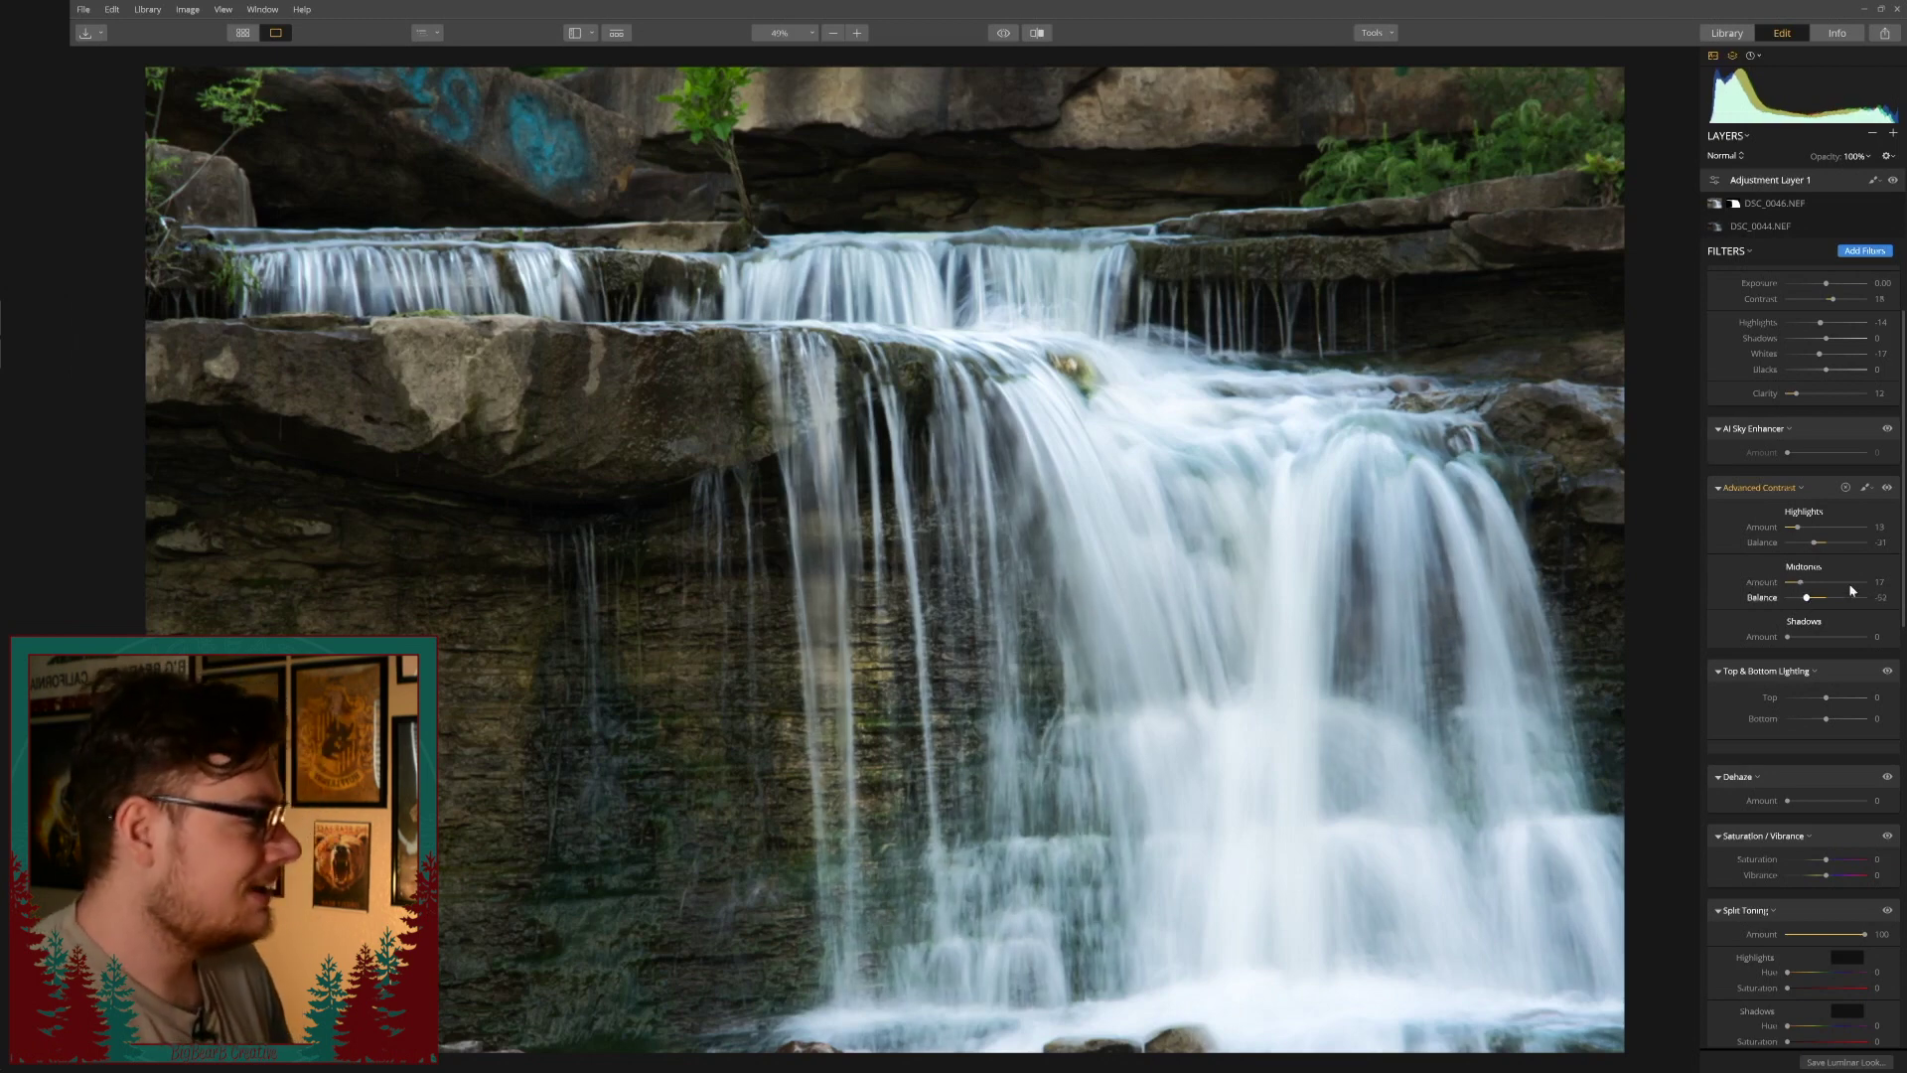
pyautogui.moveTo(1787, 637)
pyautogui.mouseDown()
pyautogui.moveTo(1808, 640)
pyautogui.moveTo(1787, 647)
pyautogui.mouseUp()
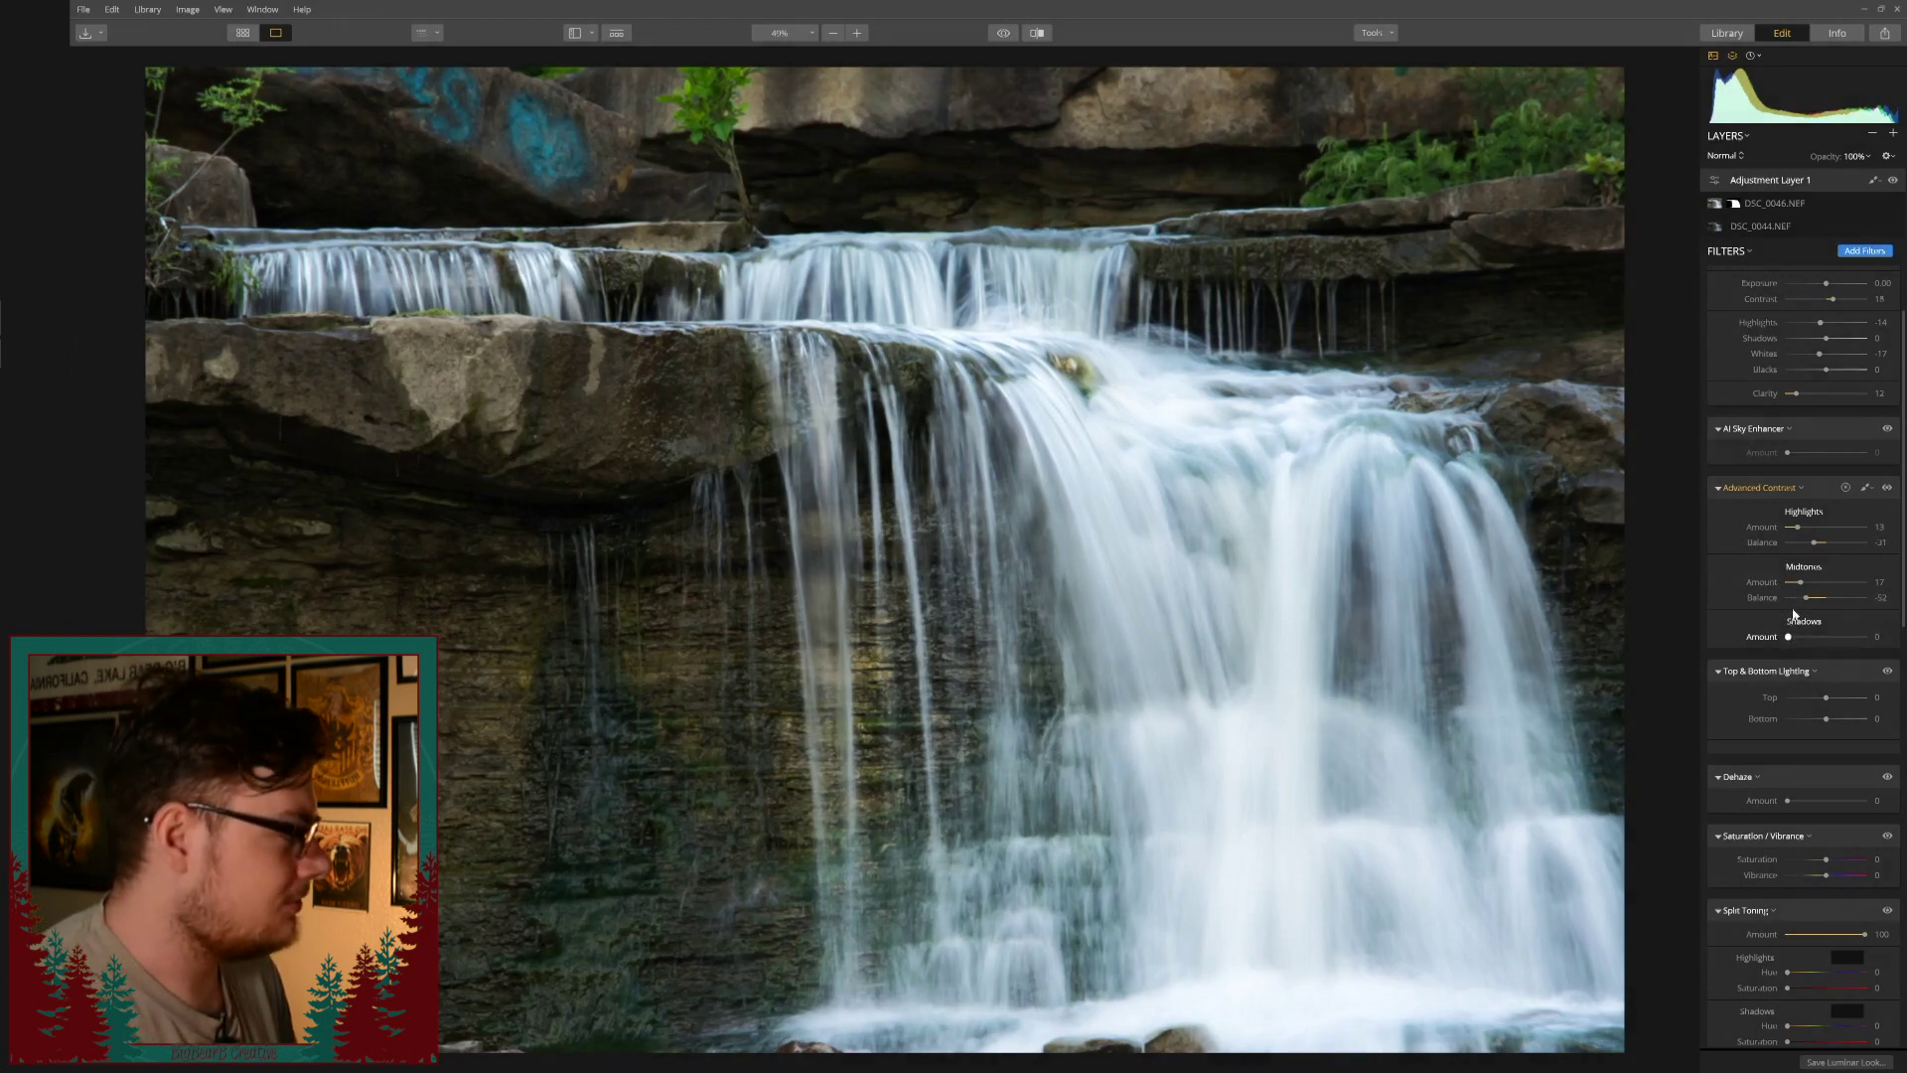
# Leave Dehaze at 0 and set Saturation to 10 and Vibrance to 5 in the Saturation / Vibrance filter.
pyautogui.scroll(-2, 1731, 586)
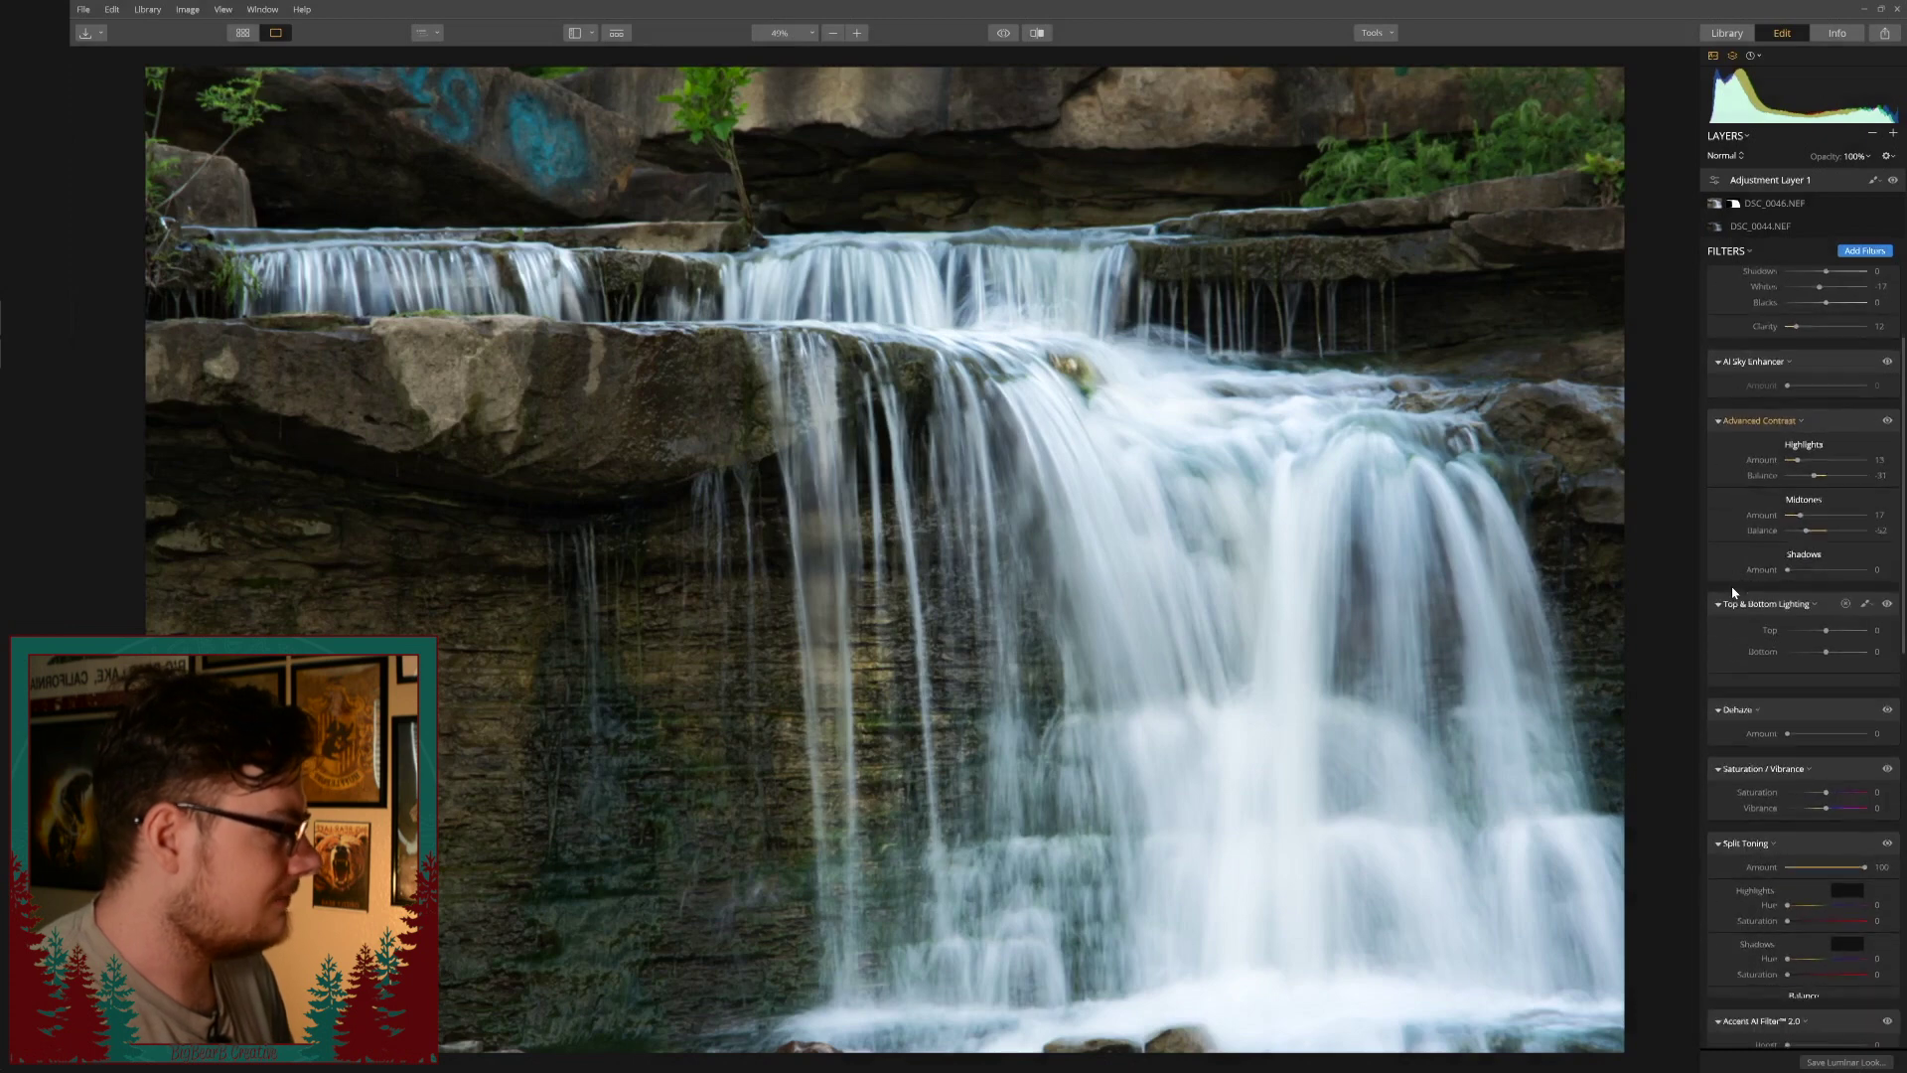
pyautogui.scroll(-1, 1764, 646)
pyautogui.moveTo(1787, 667)
pyautogui.mouseDown()
pyautogui.moveTo(1807, 671)
pyautogui.moveTo(1754, 681)
pyautogui.mouseUp()
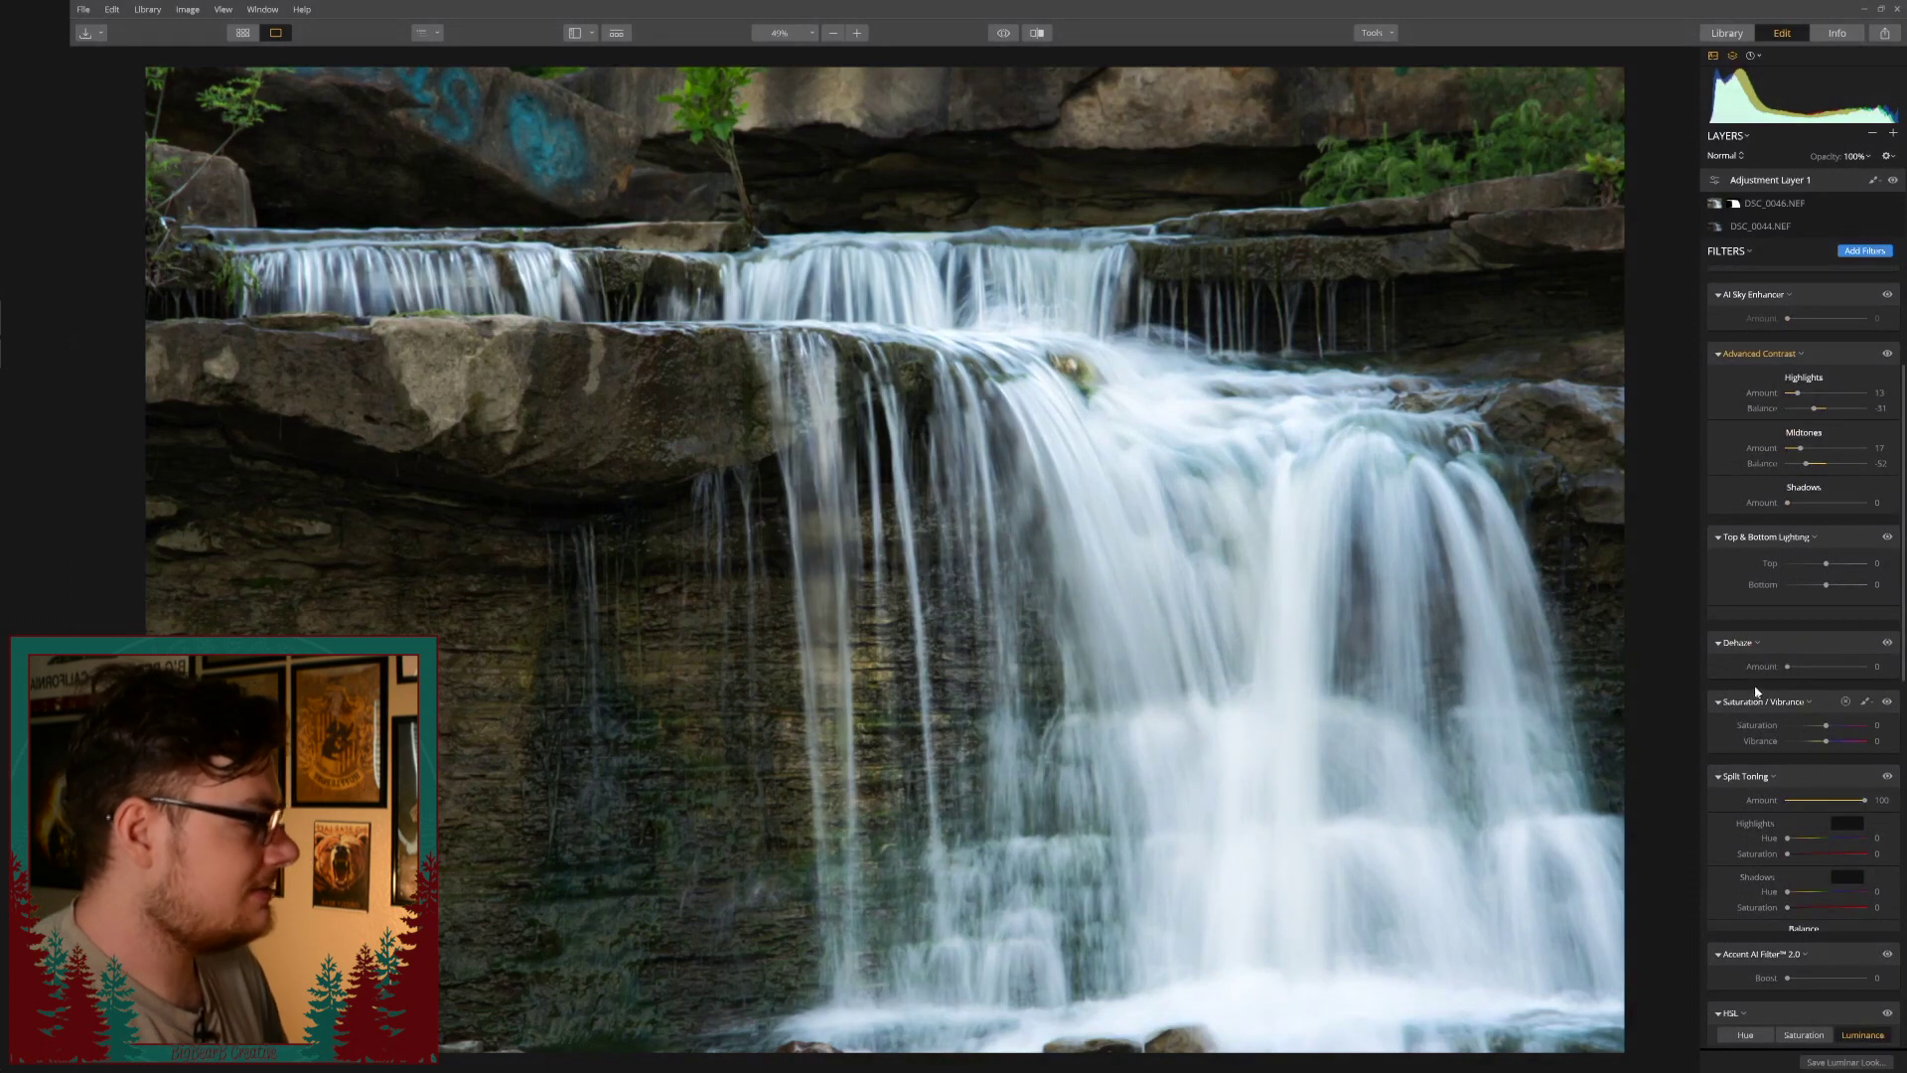
pyautogui.scroll(-1, 1778, 680)
pyautogui.moveTo(1829, 664); pyautogui.dragTo(1832, 681)
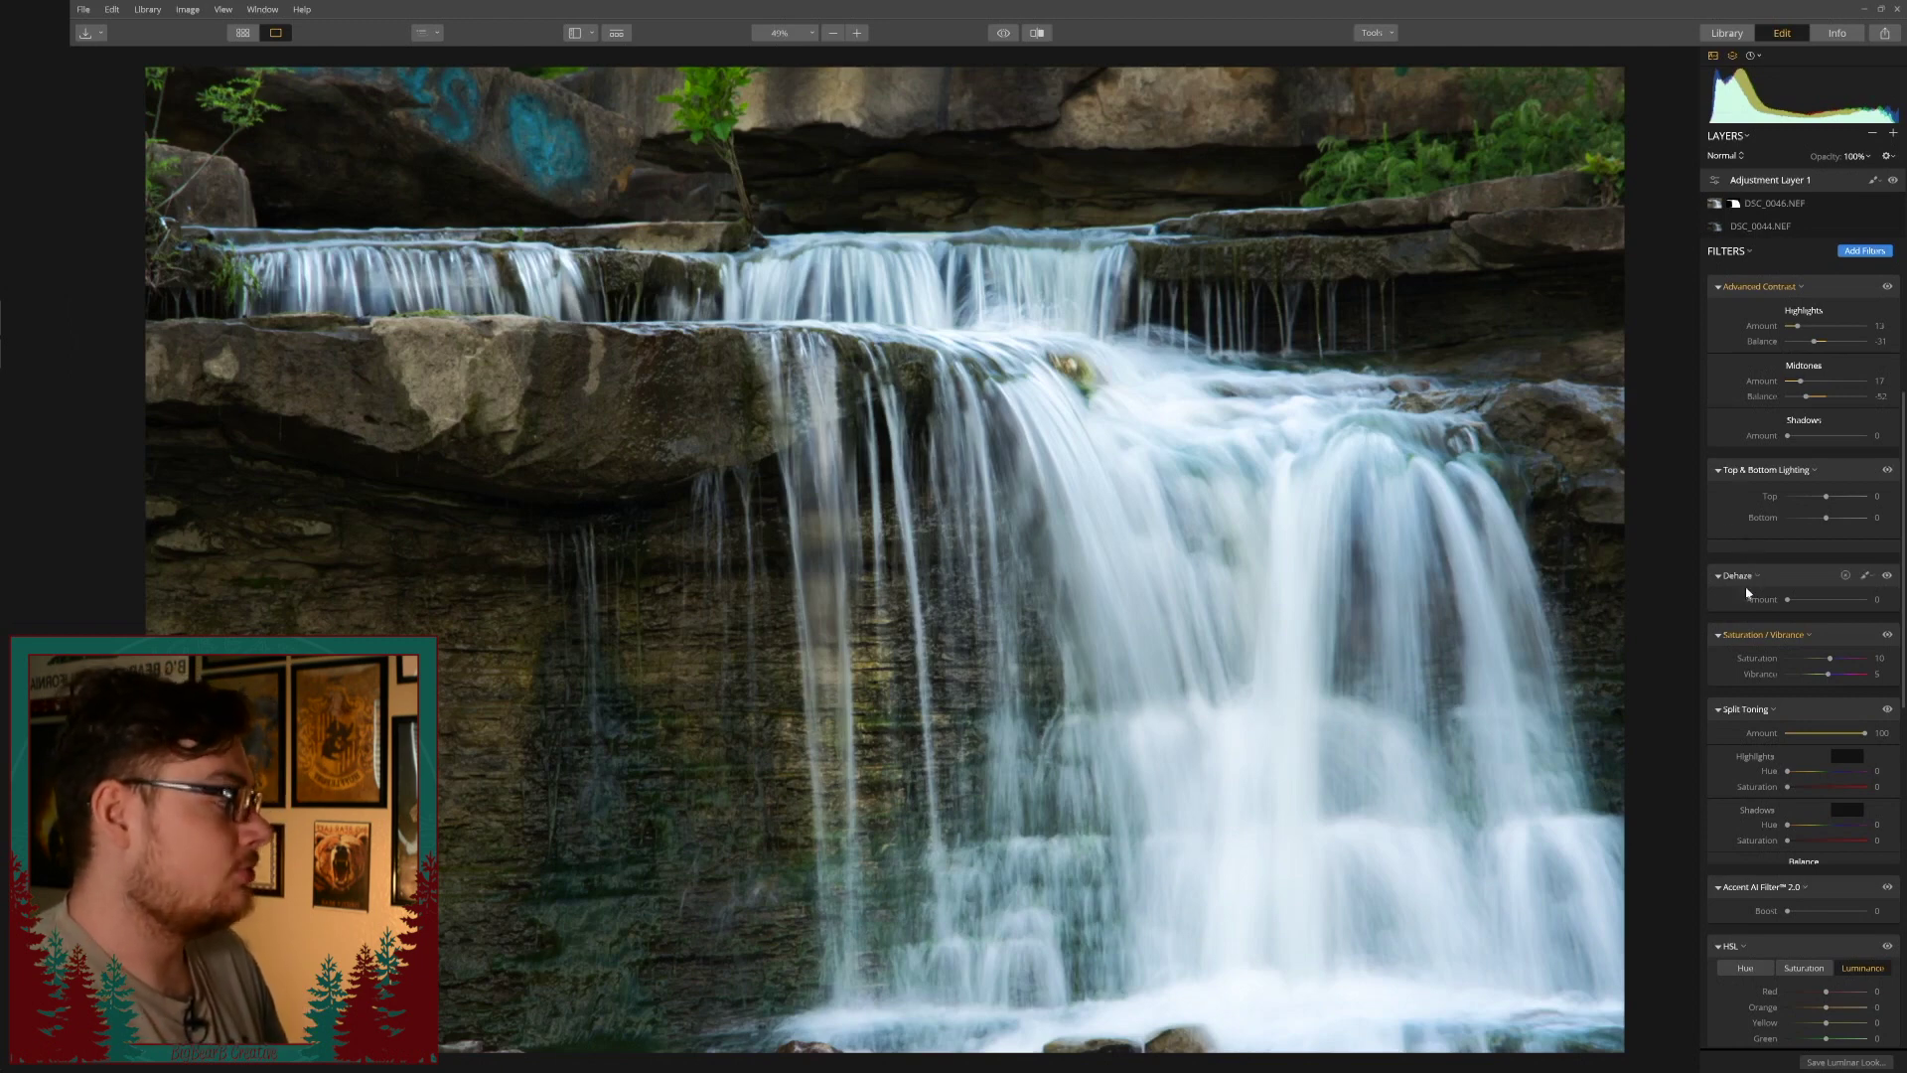
# In the HSL filter's saturation settings, raise Green to 23 and Aqua to 28.
pyautogui.scroll(-5, 1766, 687)
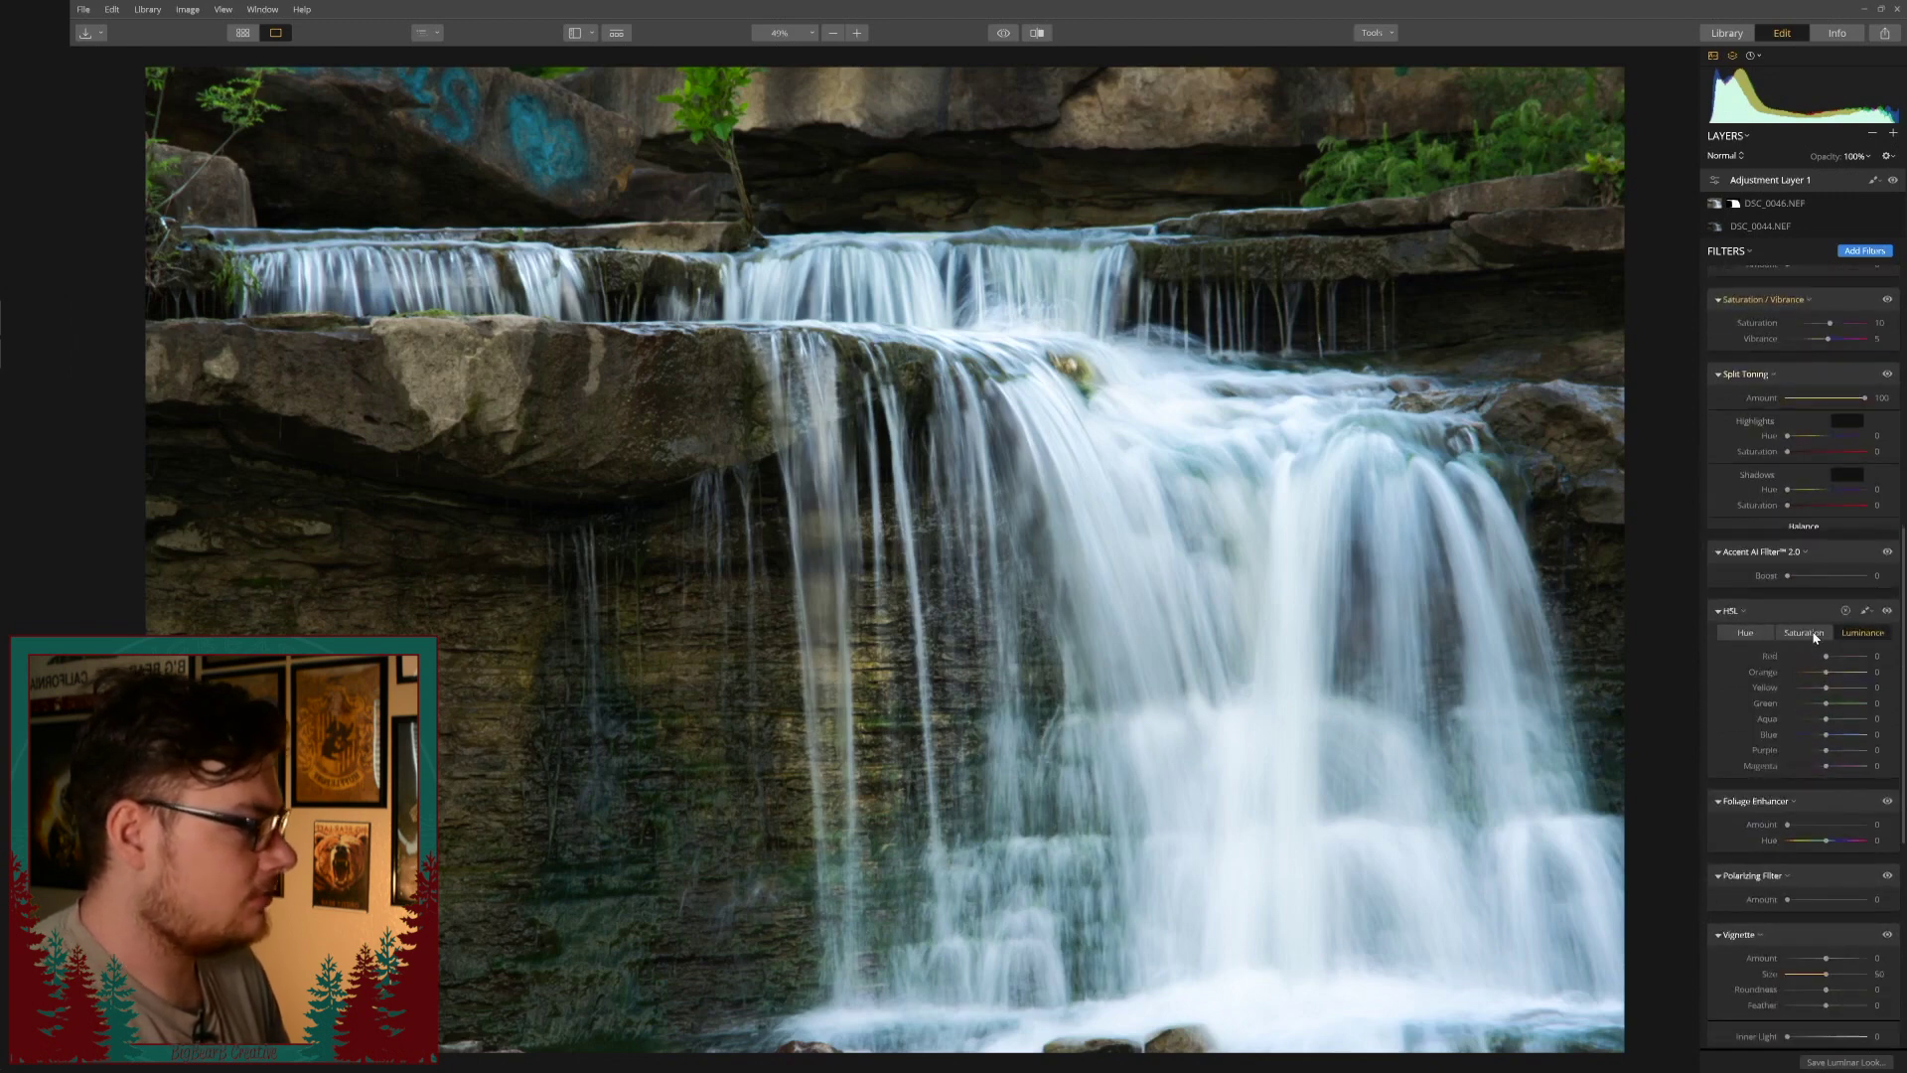
pyautogui.click(1805, 637)
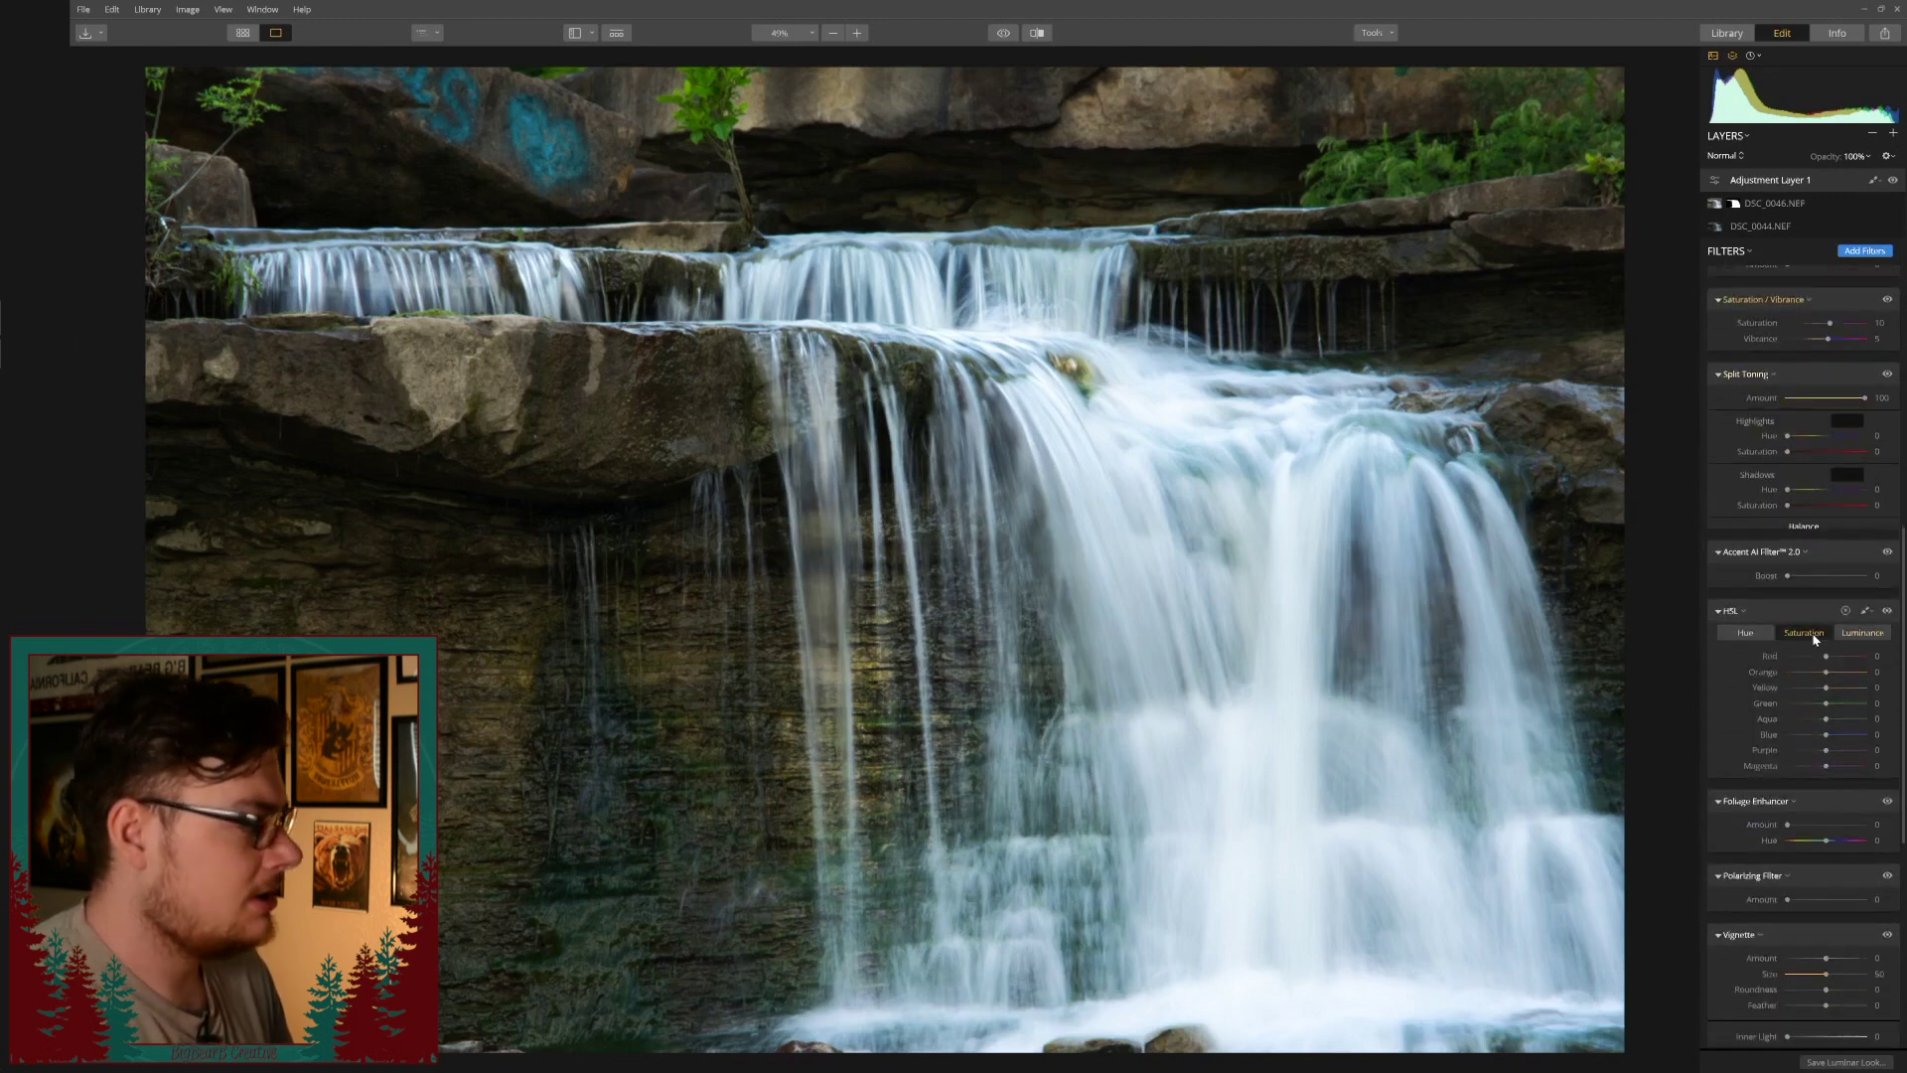
pyautogui.click(1837, 705)
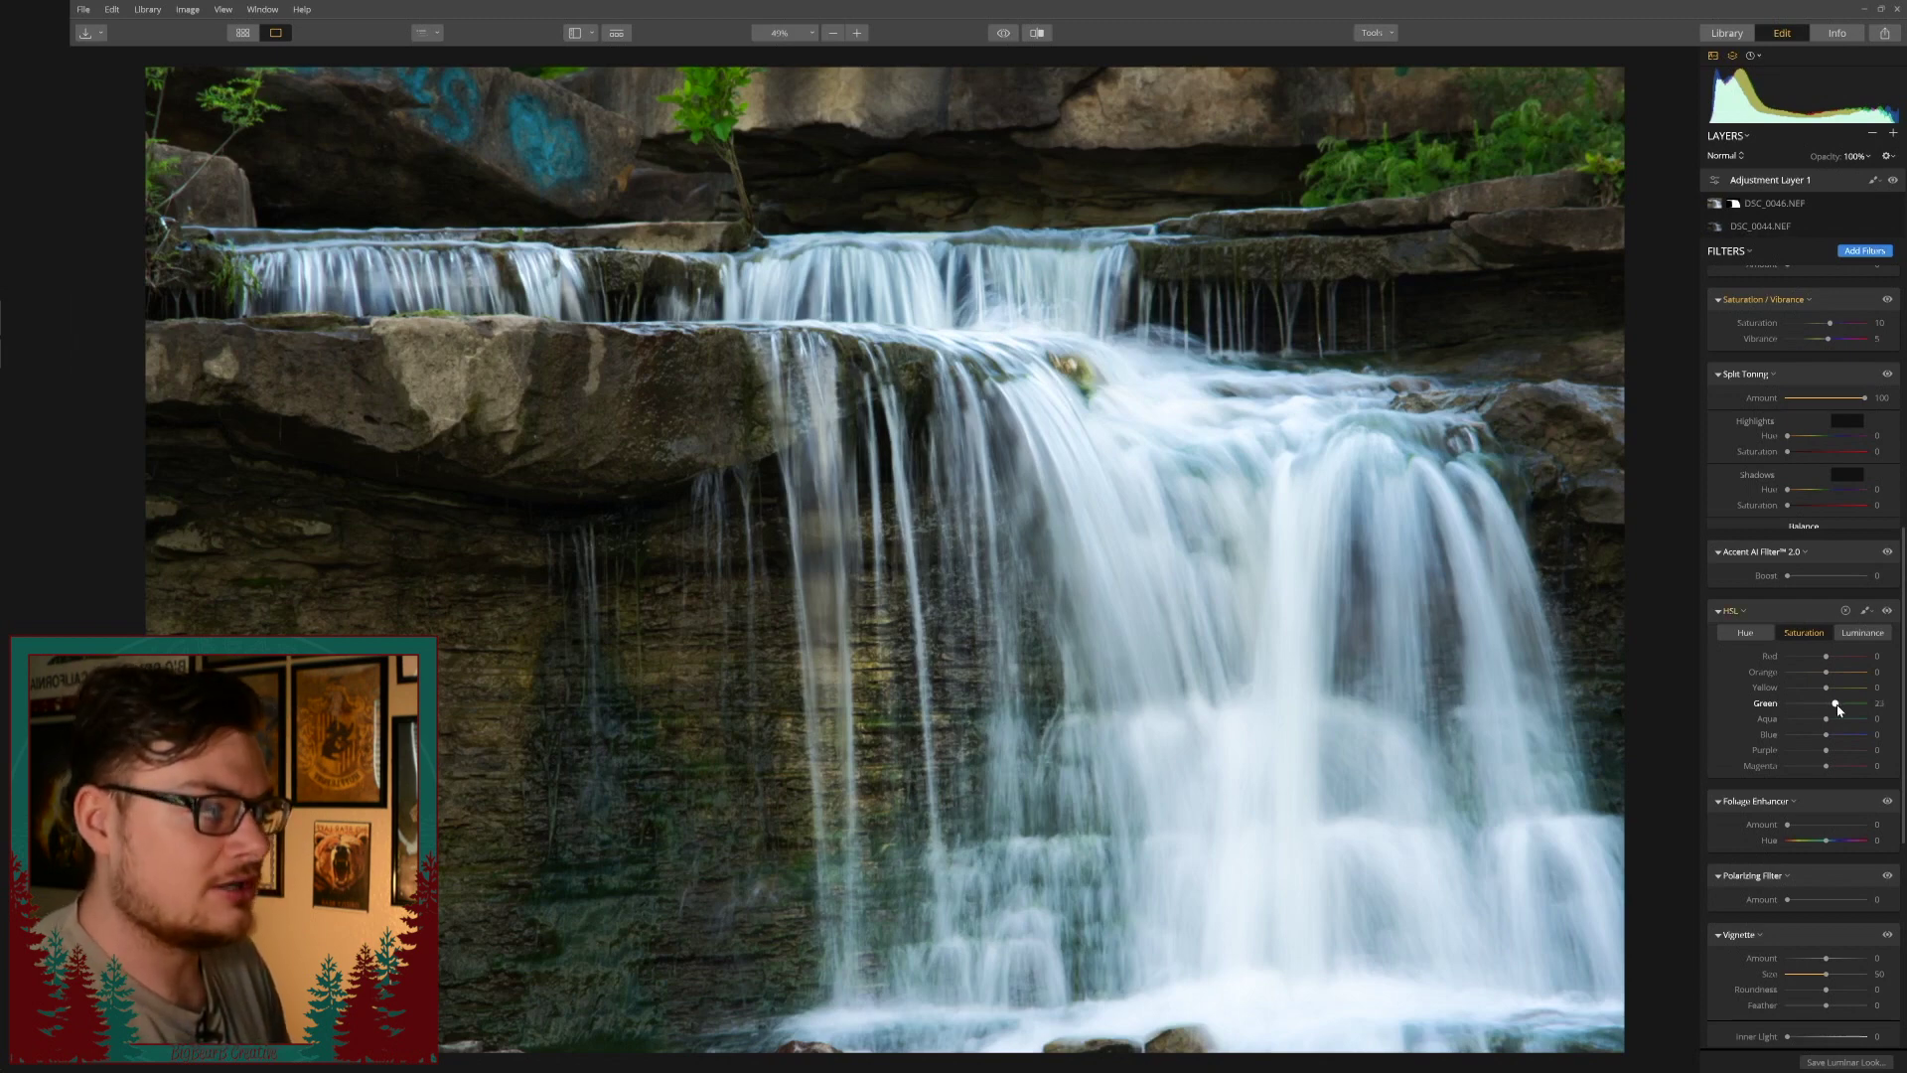
pyautogui.moveTo(1828, 719); pyautogui.dragTo(1839, 726)
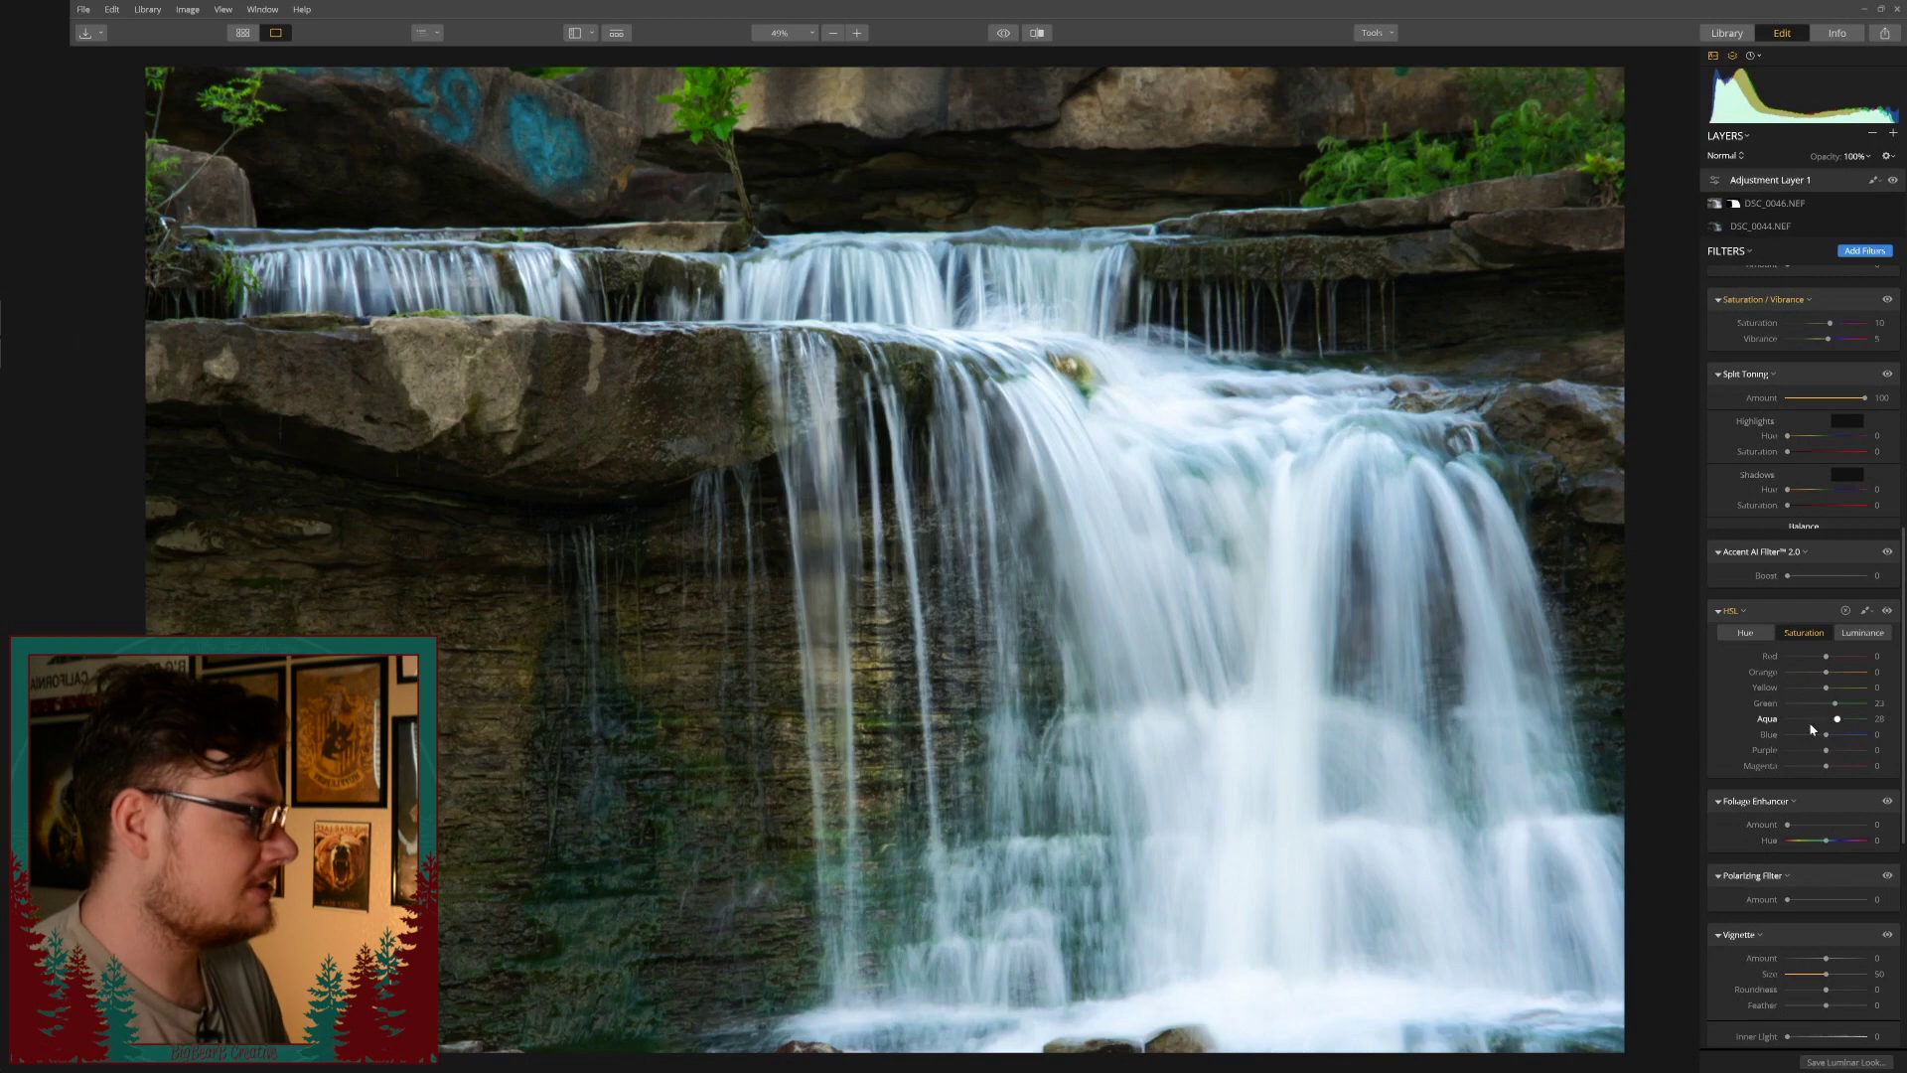
# Darken the photo's edges with a vignette, setting its Amount to -54 and Size to 62.
pyautogui.scroll(-2, 1827, 730)
pyautogui.scroll(-3, 1827, 735)
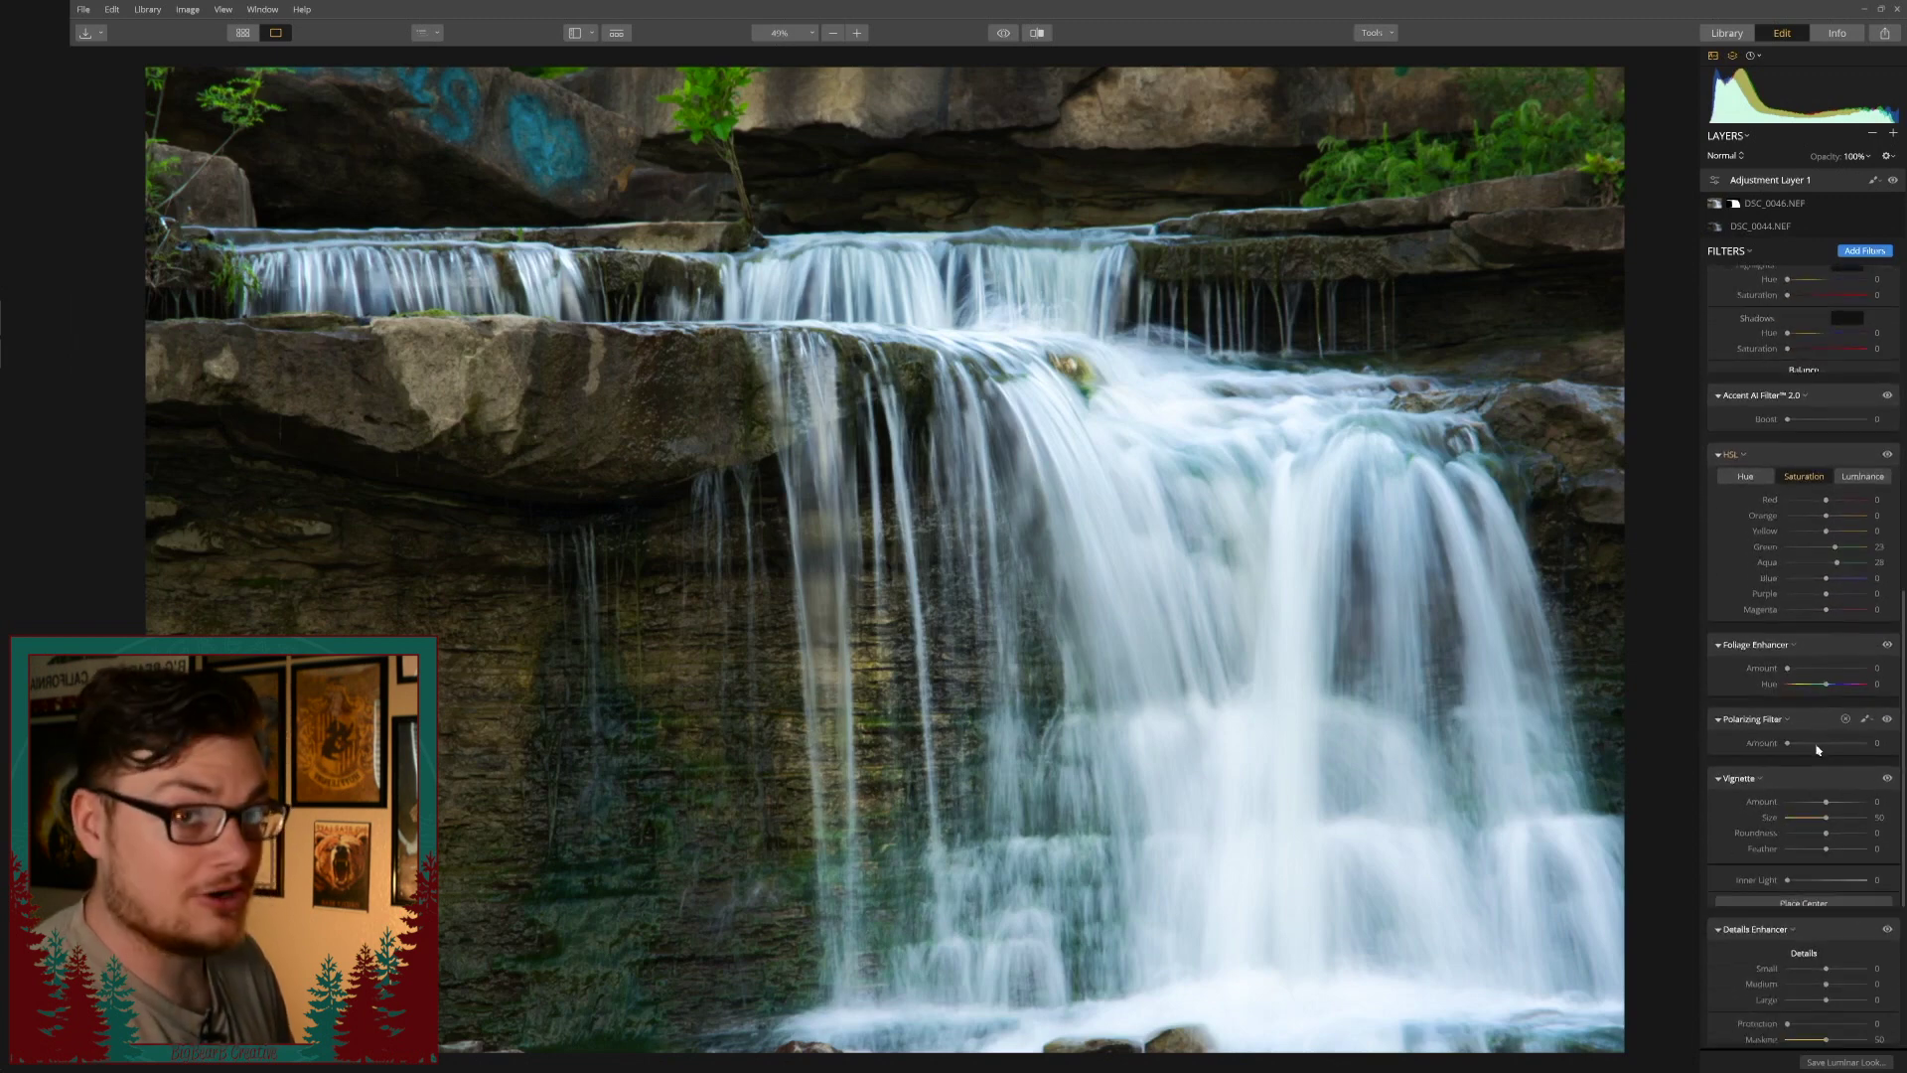
pyautogui.scroll(-3, 1822, 755)
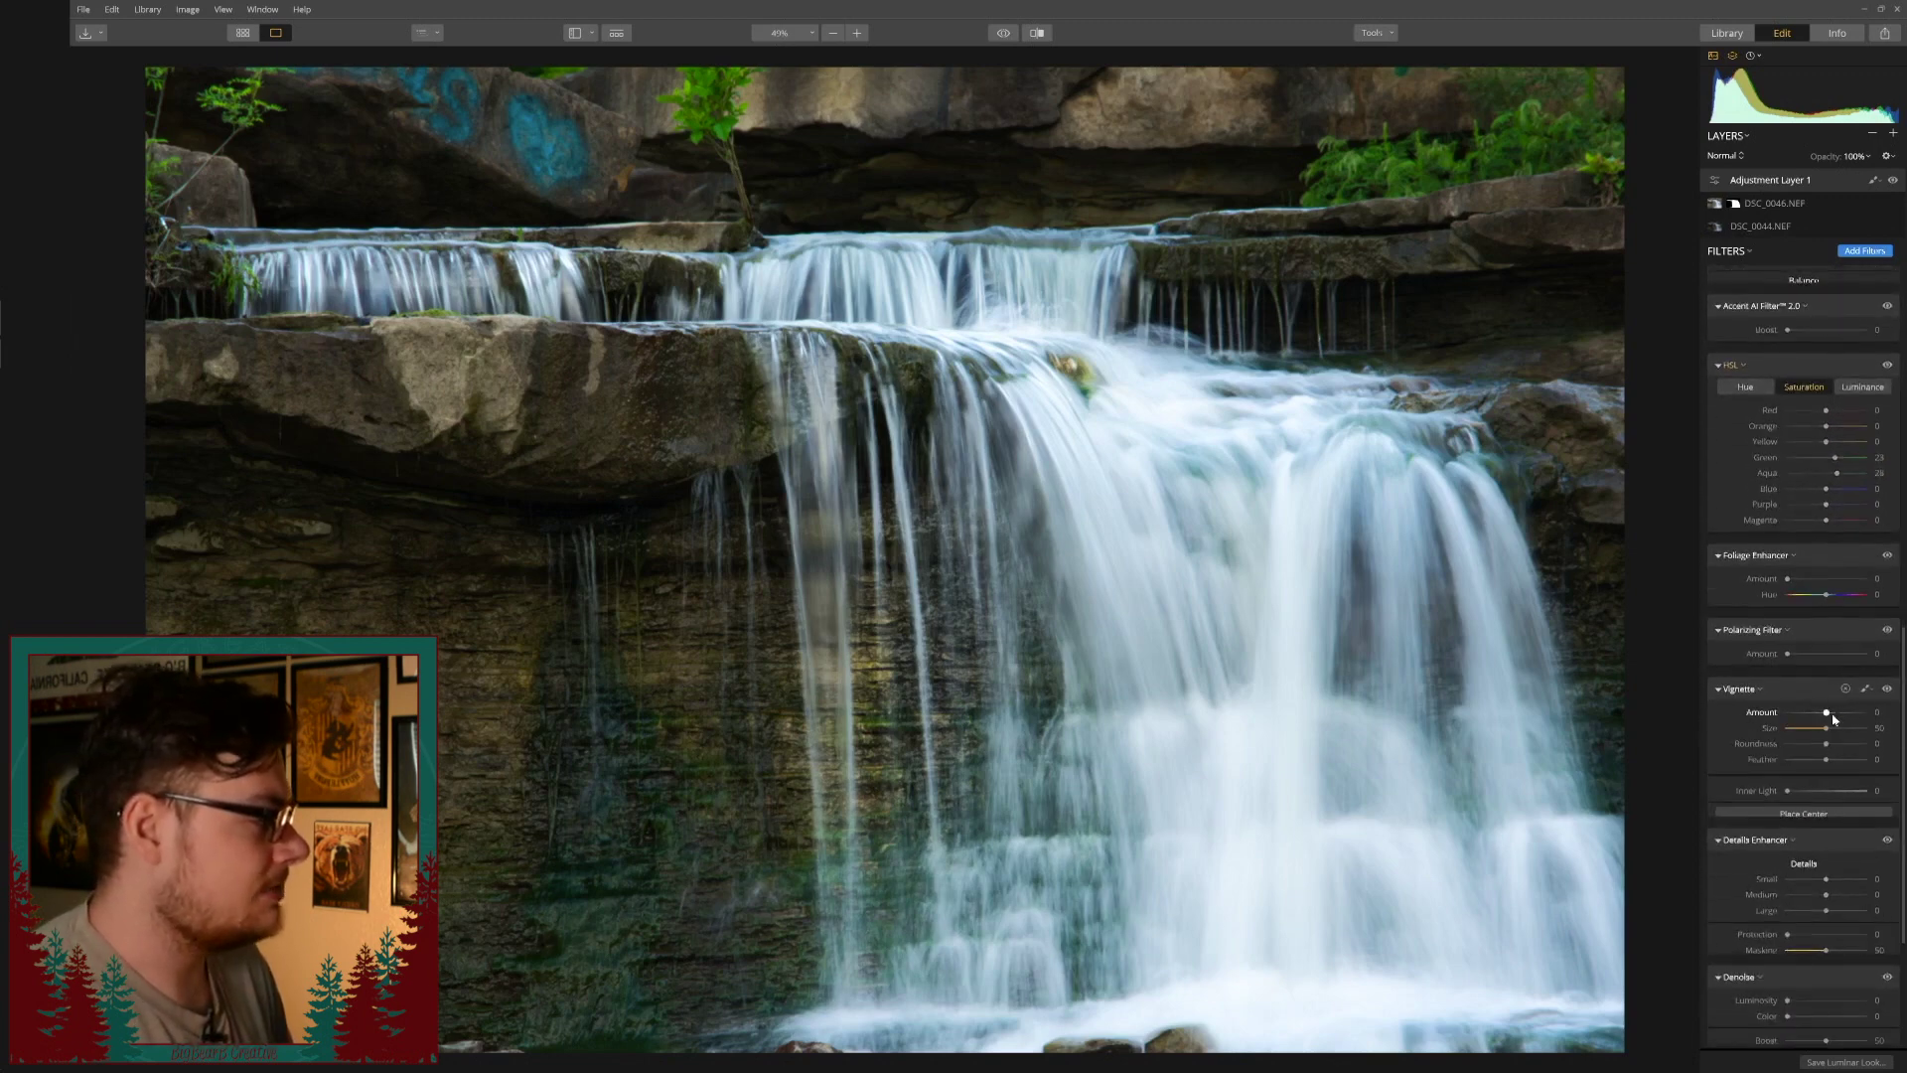
pyautogui.moveTo(1832, 715); pyautogui.dragTo(1817, 715)
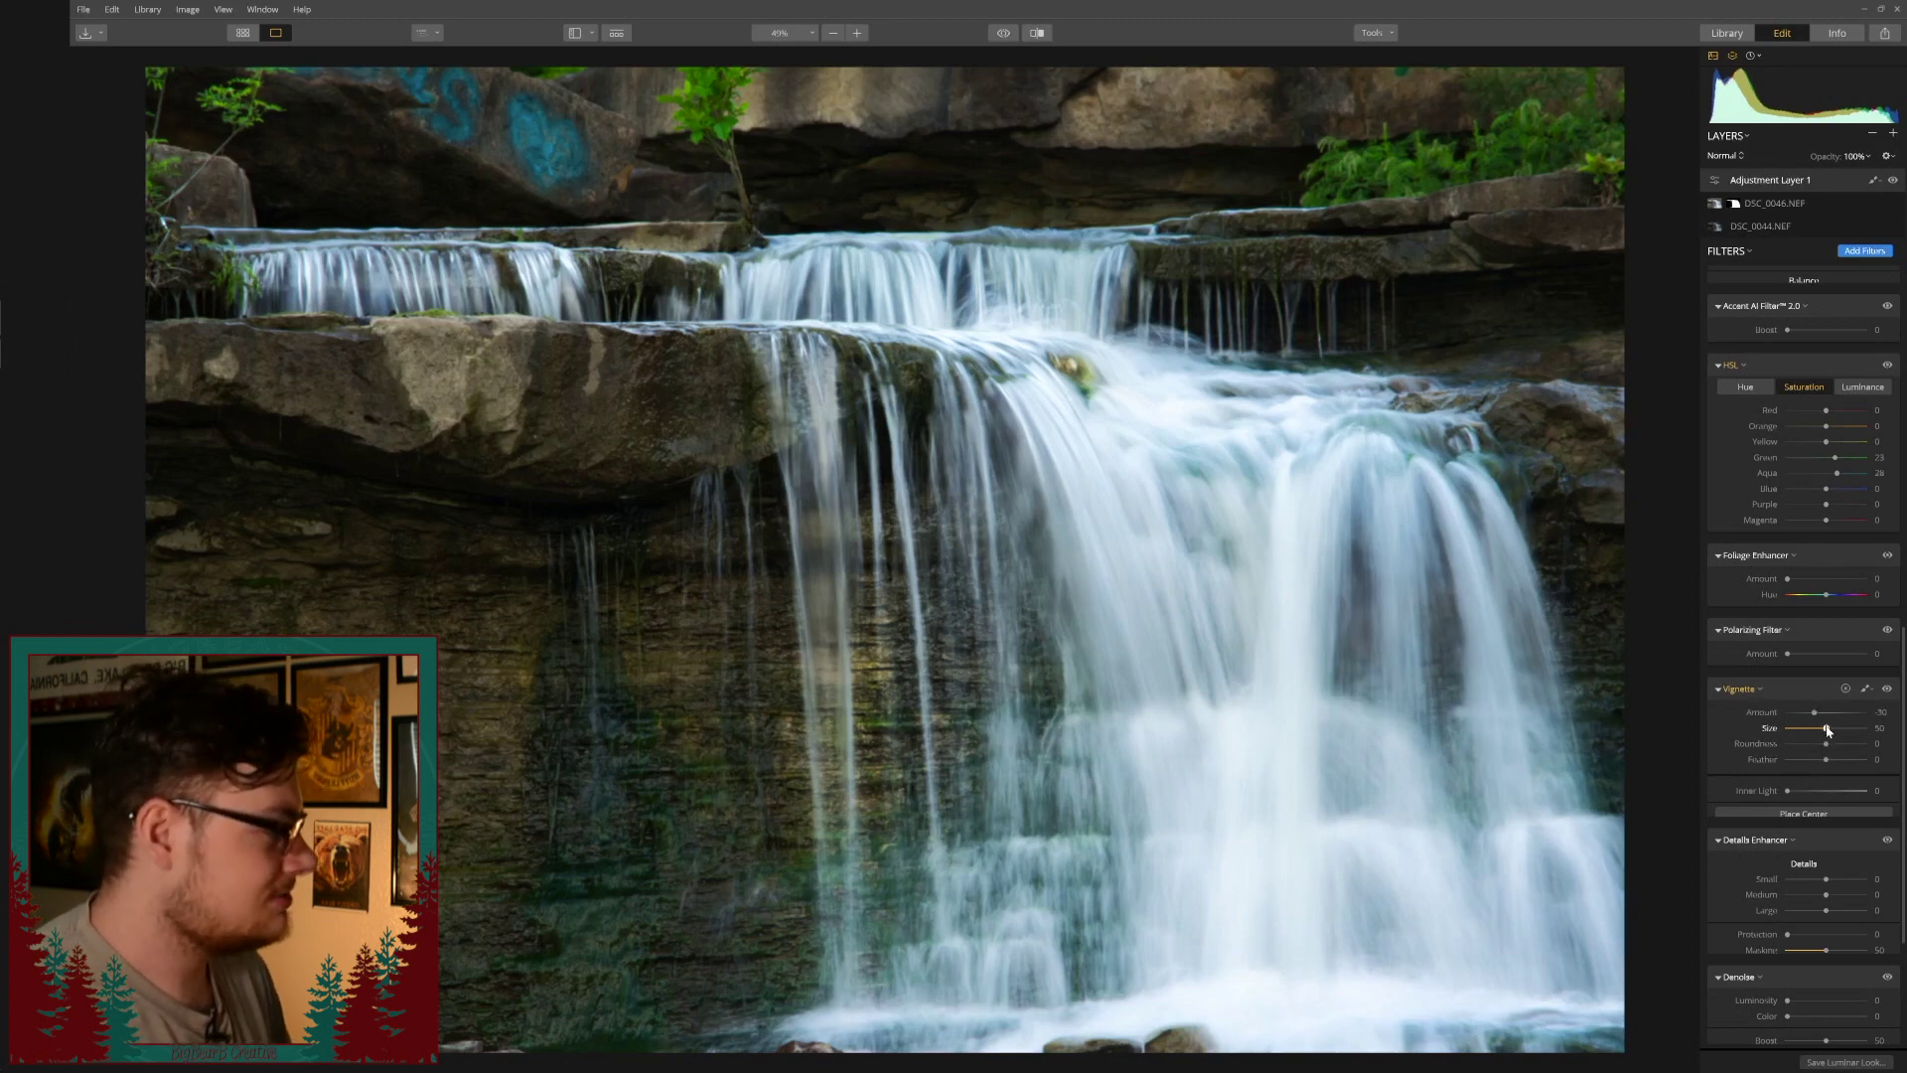
pyautogui.moveTo(1825, 728); pyautogui.dragTo(1833, 730)
pyautogui.moveTo(1835, 730); pyautogui.dragTo(1836, 730)
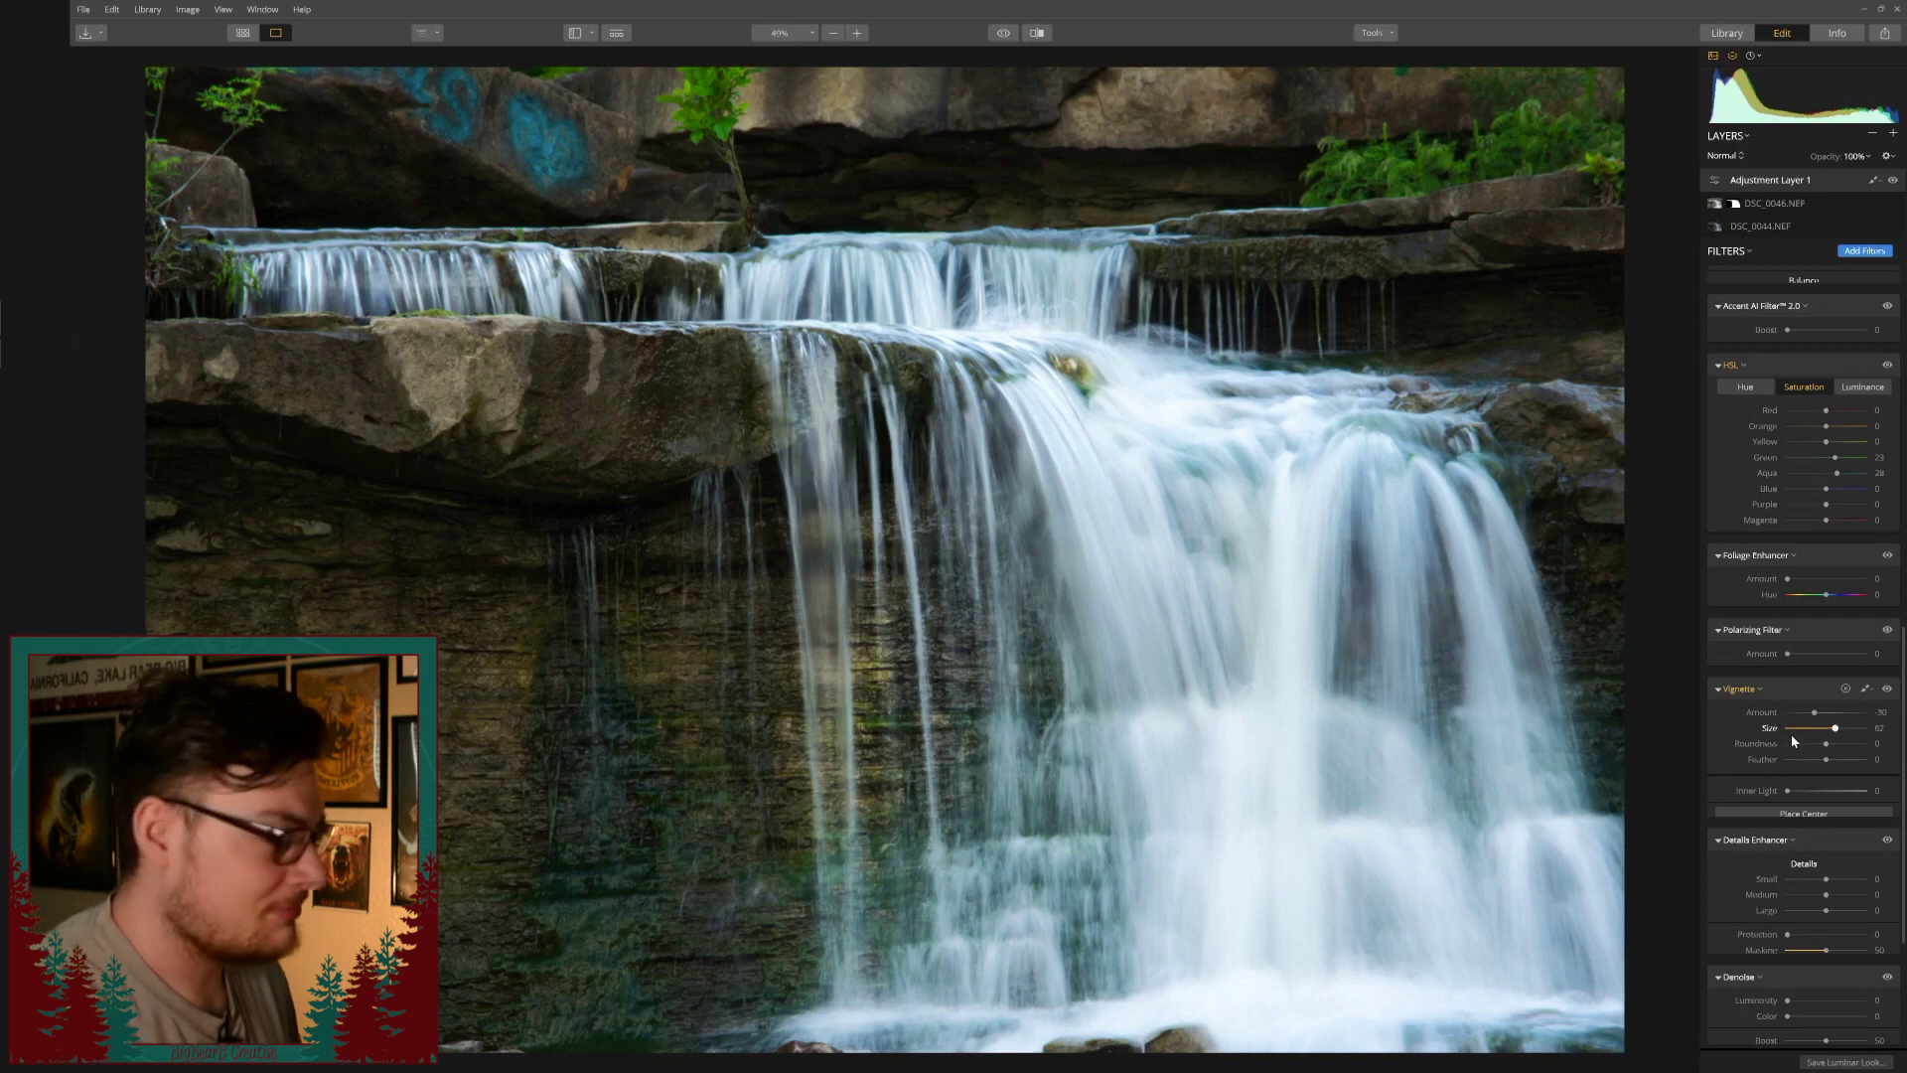
pyautogui.moveTo(1813, 712)
pyautogui.mouseDown()
pyautogui.moveTo(1799, 719)
pyautogui.moveTo(1817, 720)
pyautogui.mouseUp()
pyautogui.doubleClick(1824, 716)
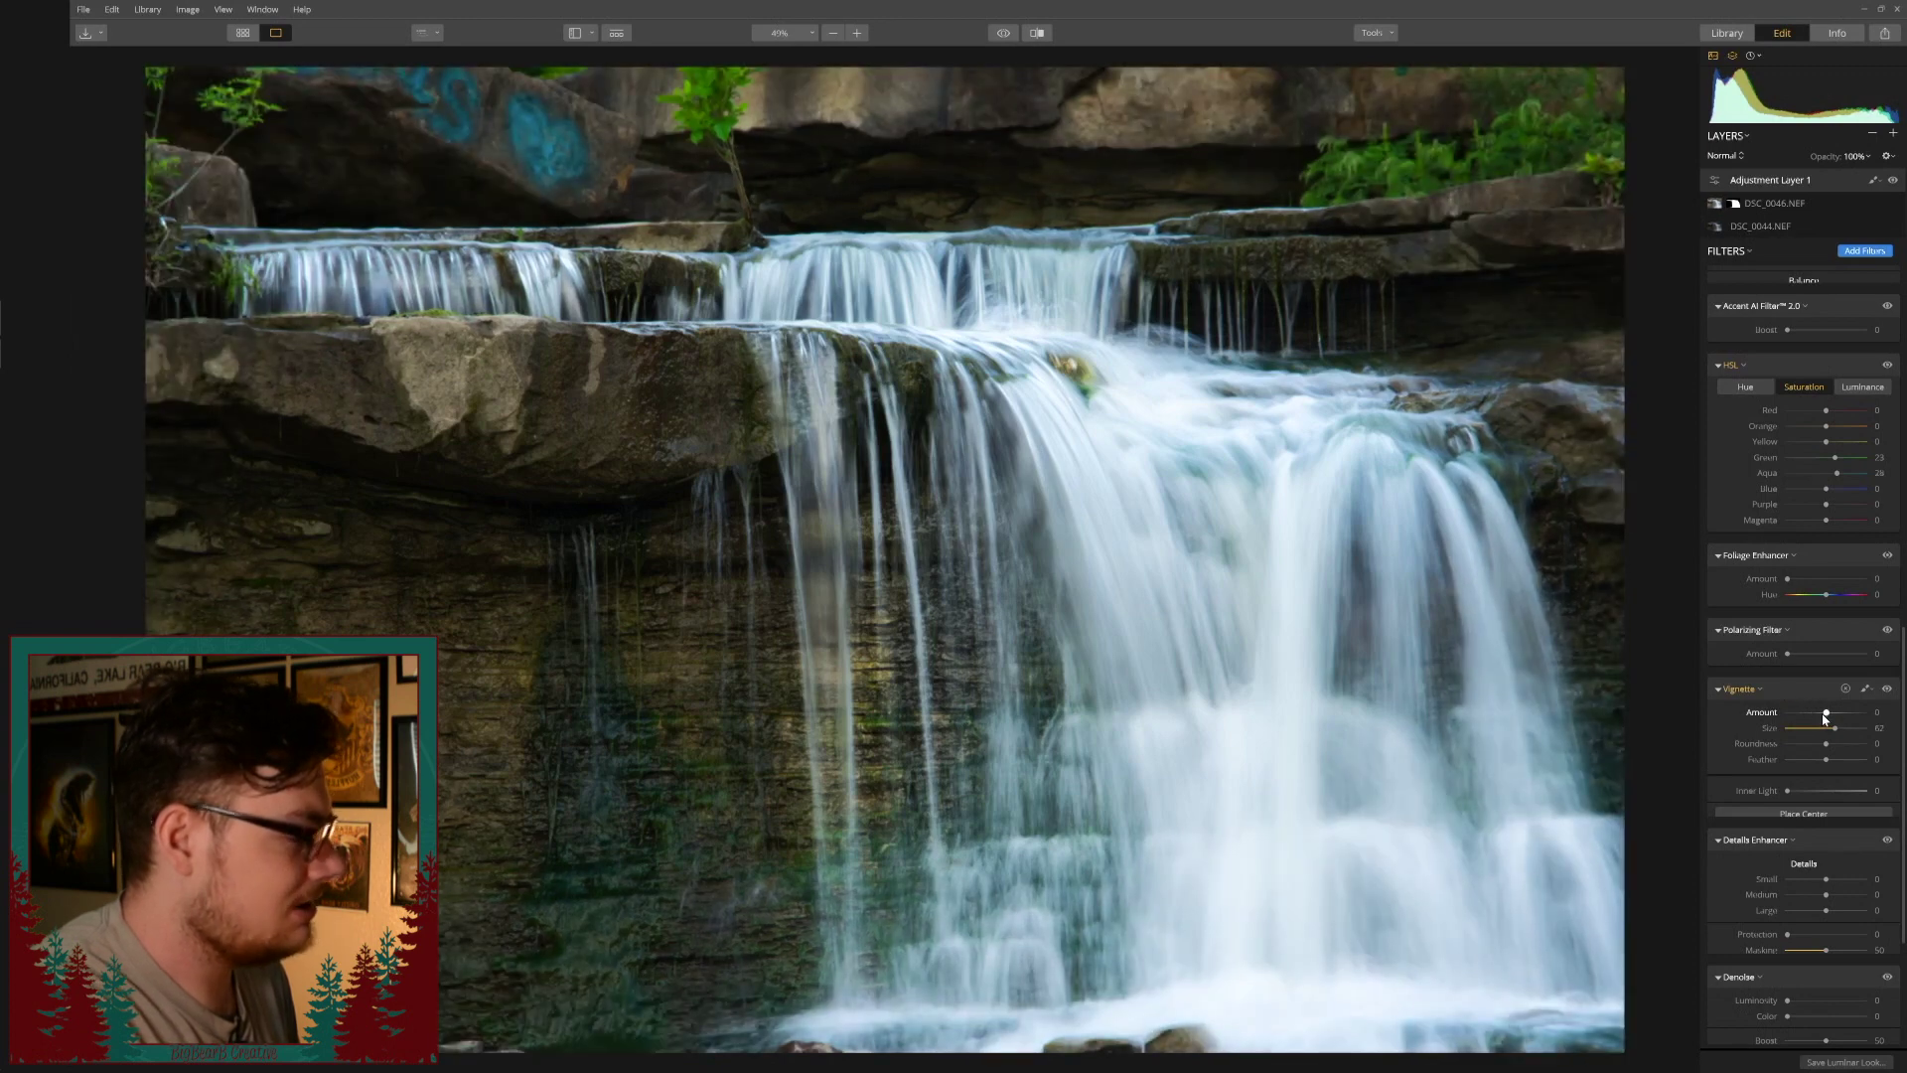
pyautogui.moveTo(1824, 719); pyautogui.dragTo(1802, 722)
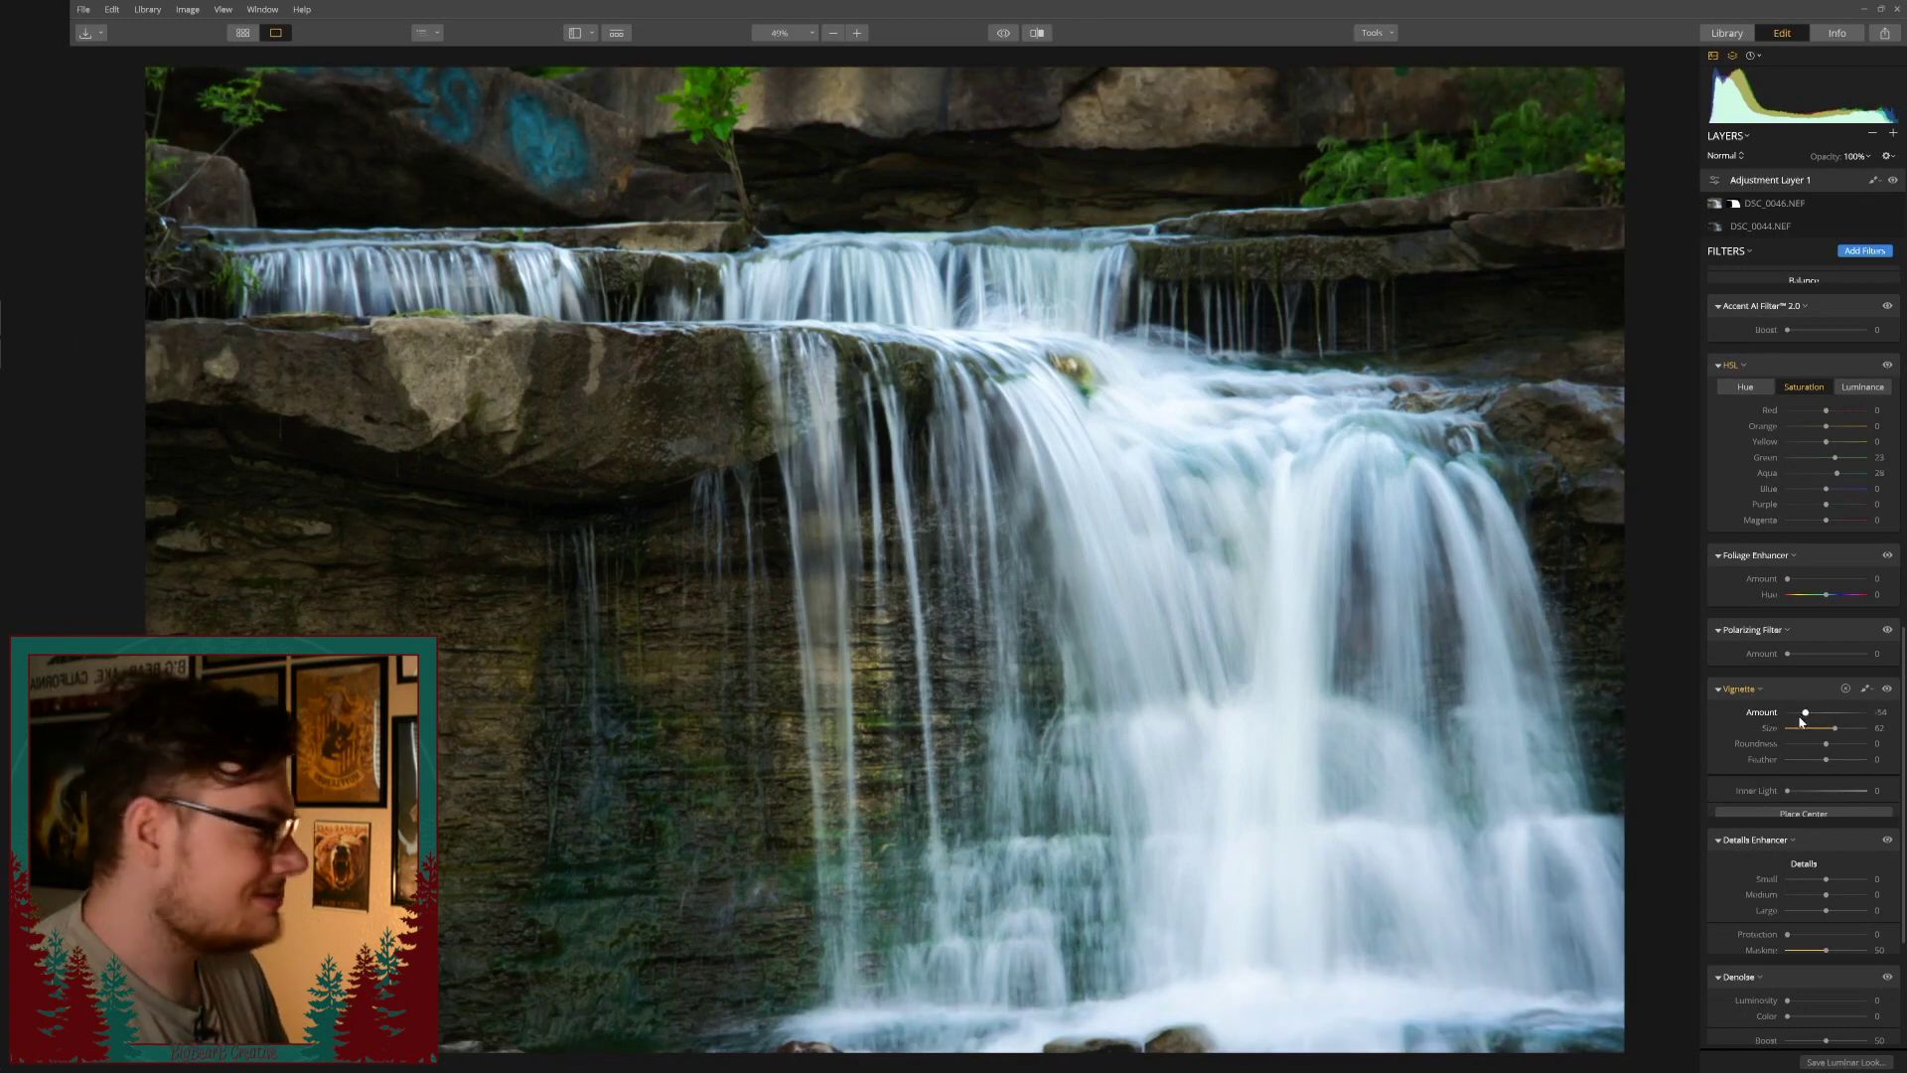
# Set the Sharpening amount to 3 and compare the photo before and after all edits.
pyautogui.scroll(-3, 1802, 722)
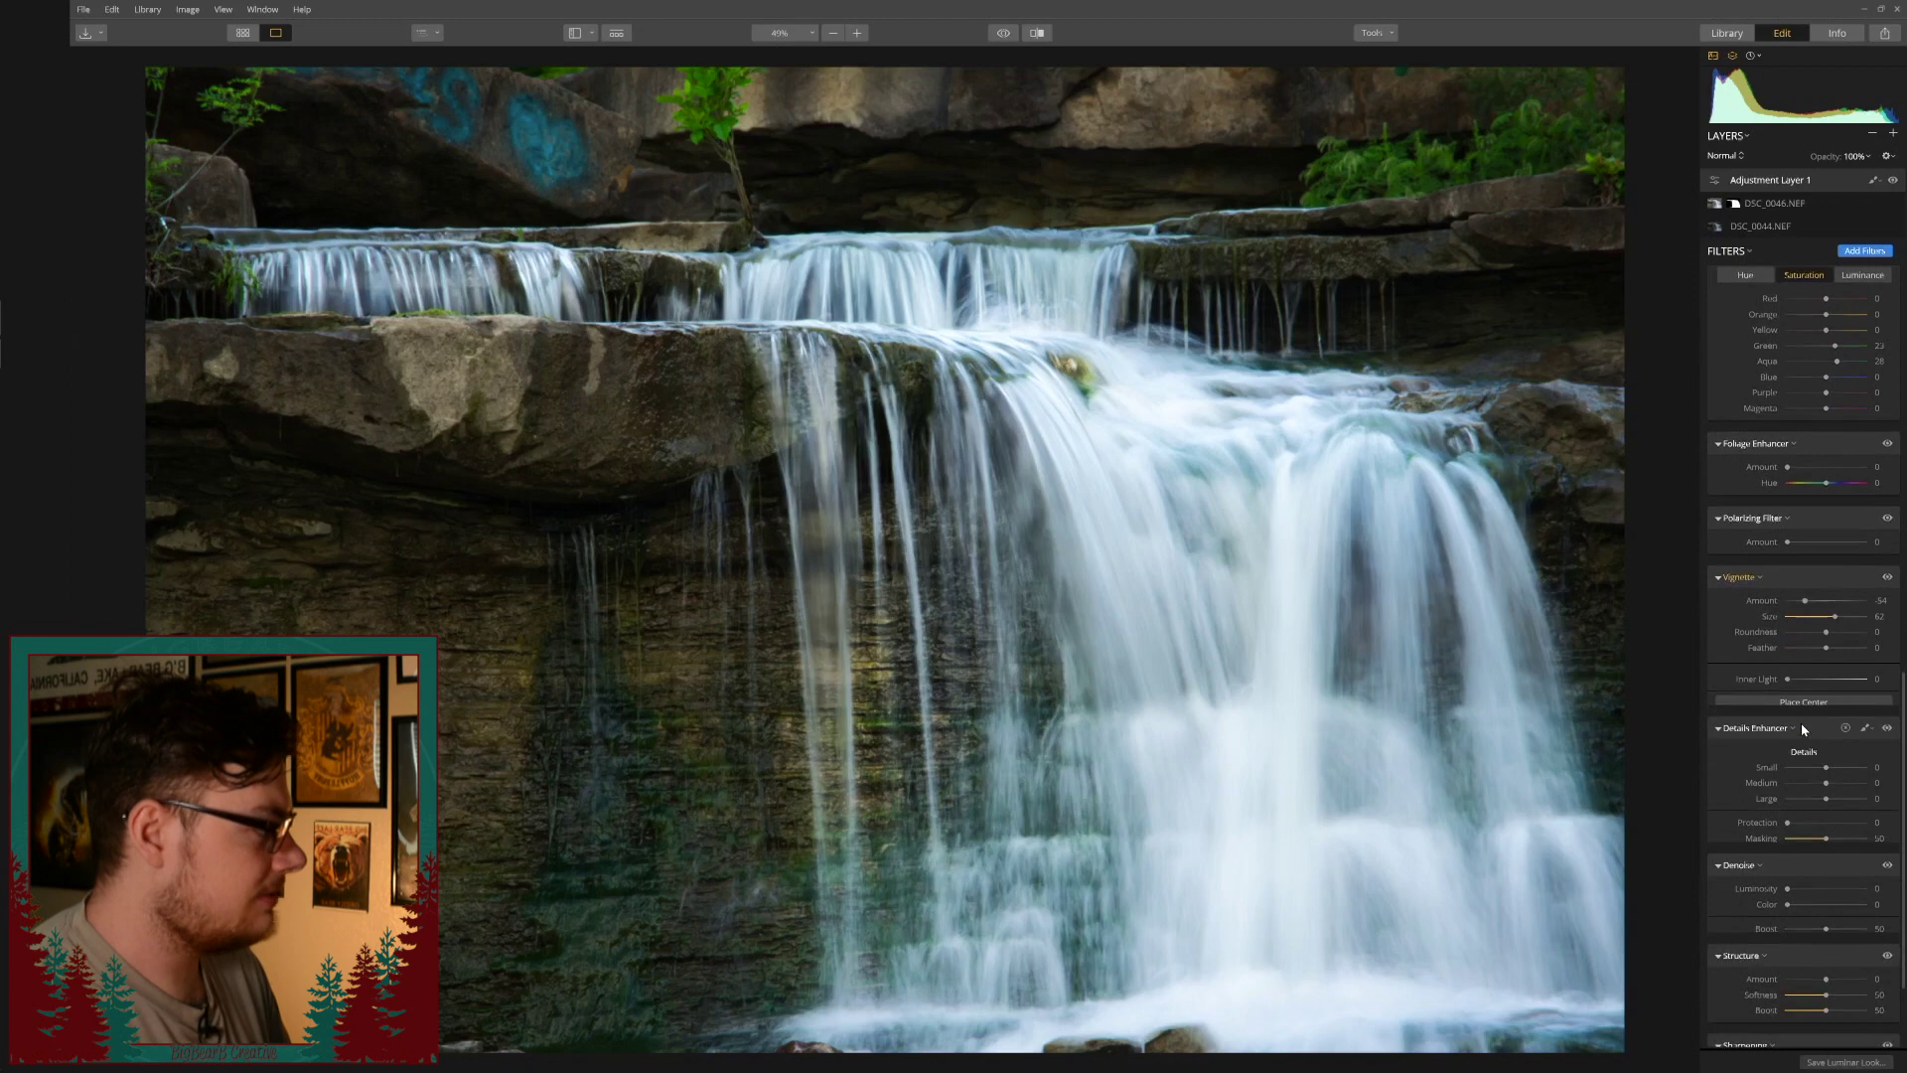
pyautogui.scroll(-2, 1814, 724)
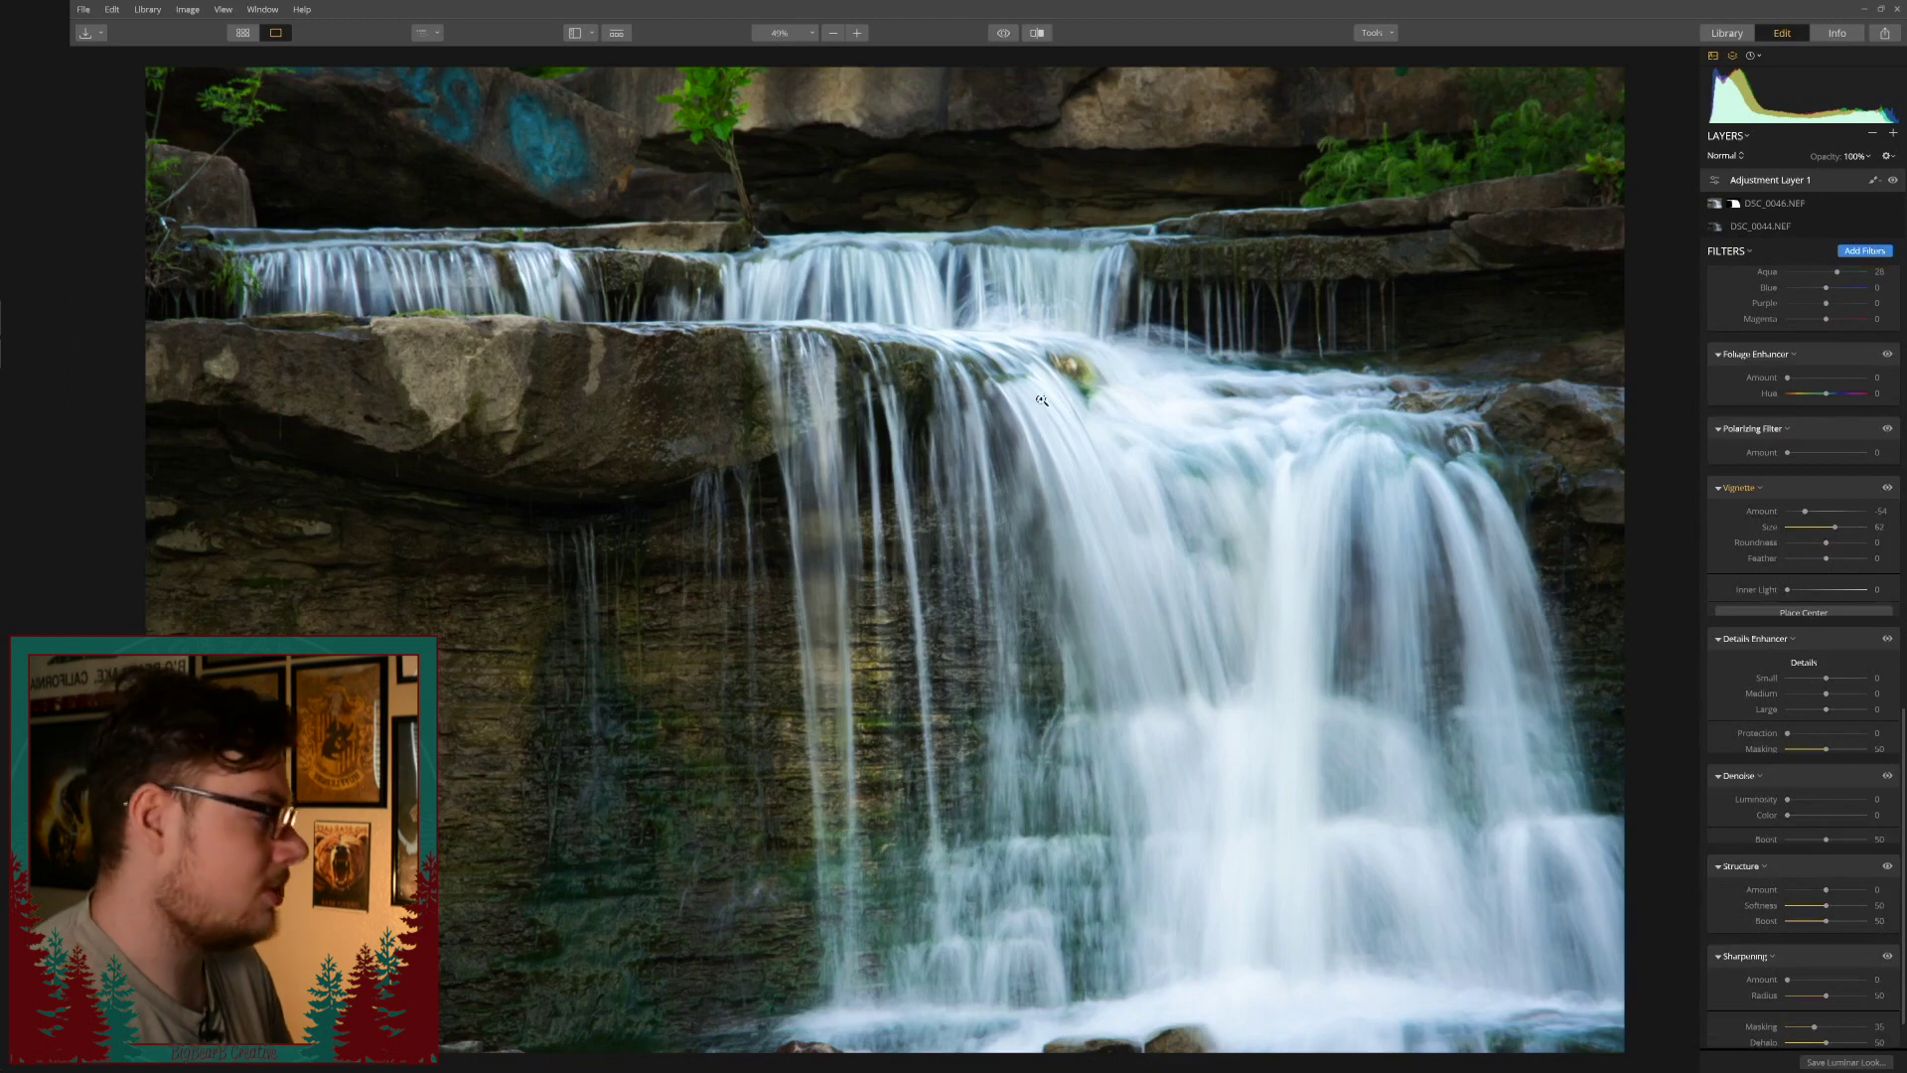
pyautogui.scroll(-2, 1840, 523)
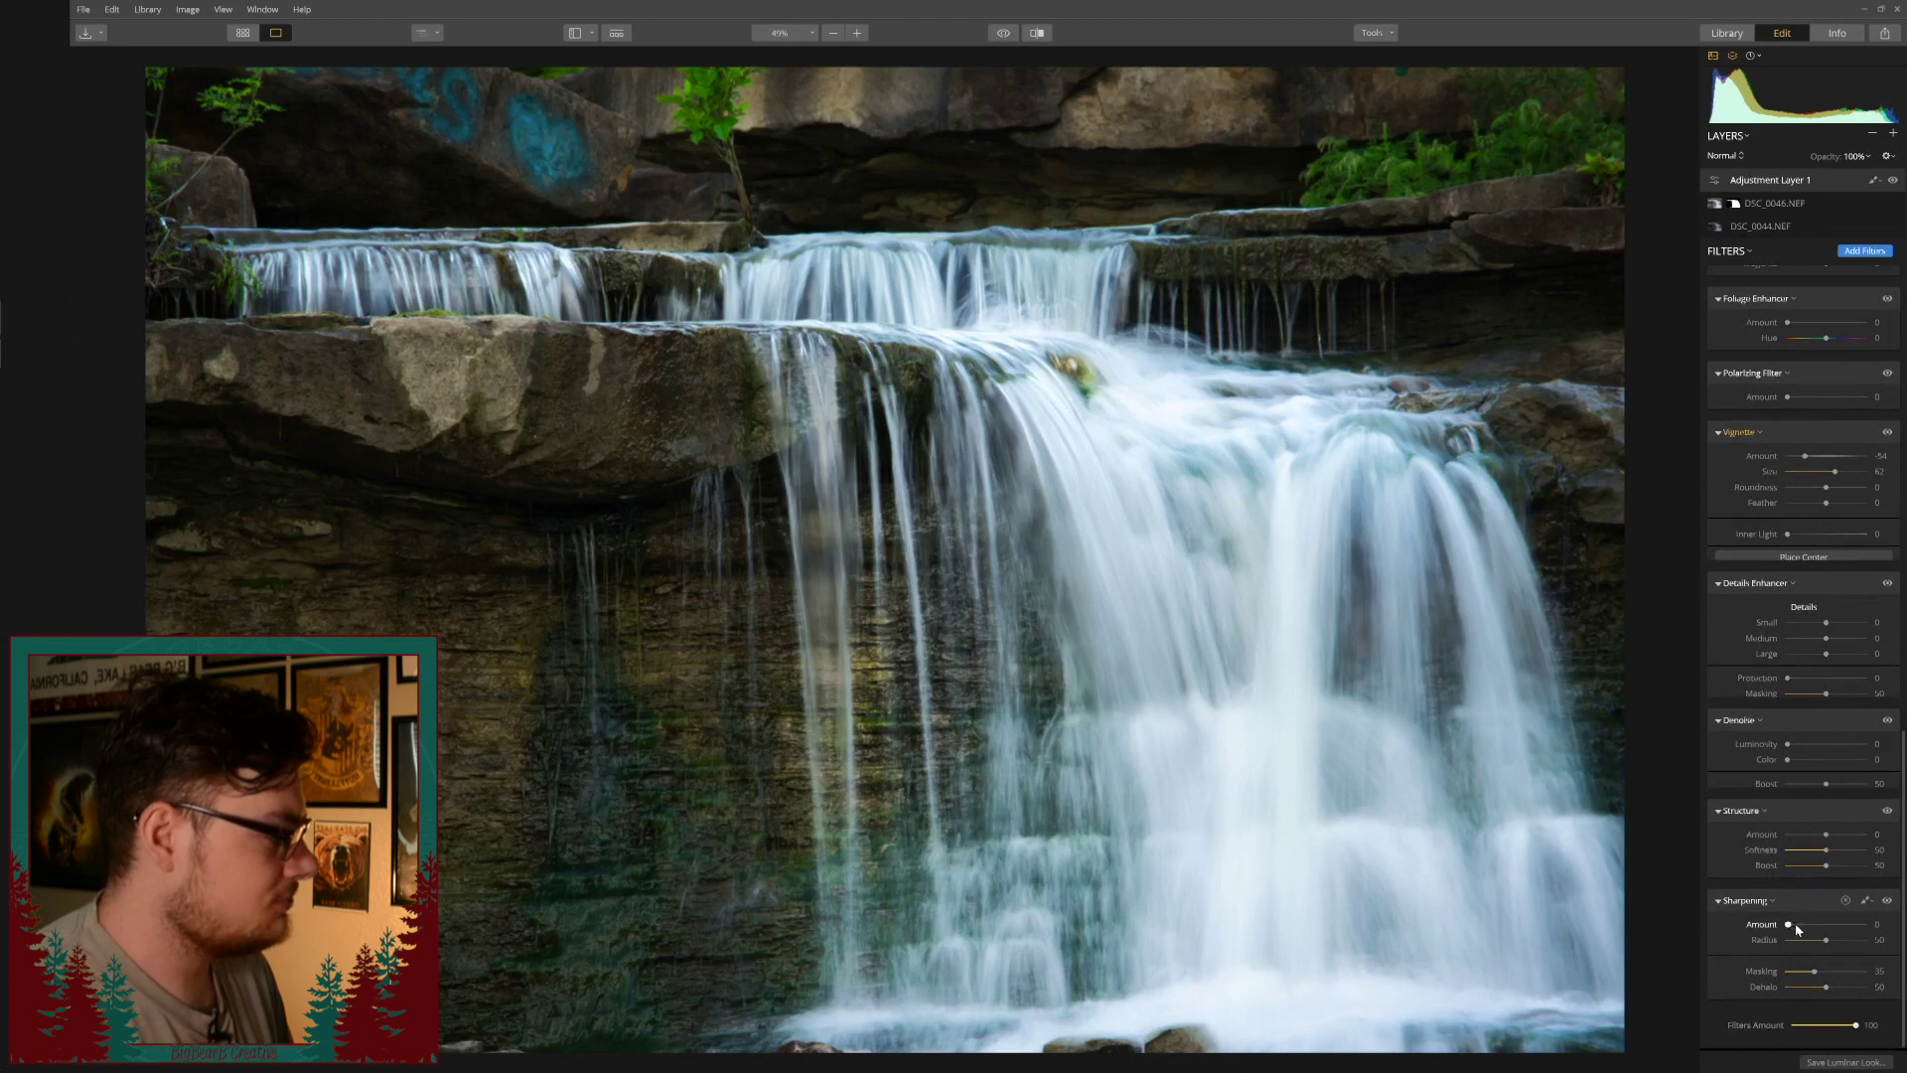
pyautogui.moveTo(1805, 928); pyautogui.dragTo(1793, 927)
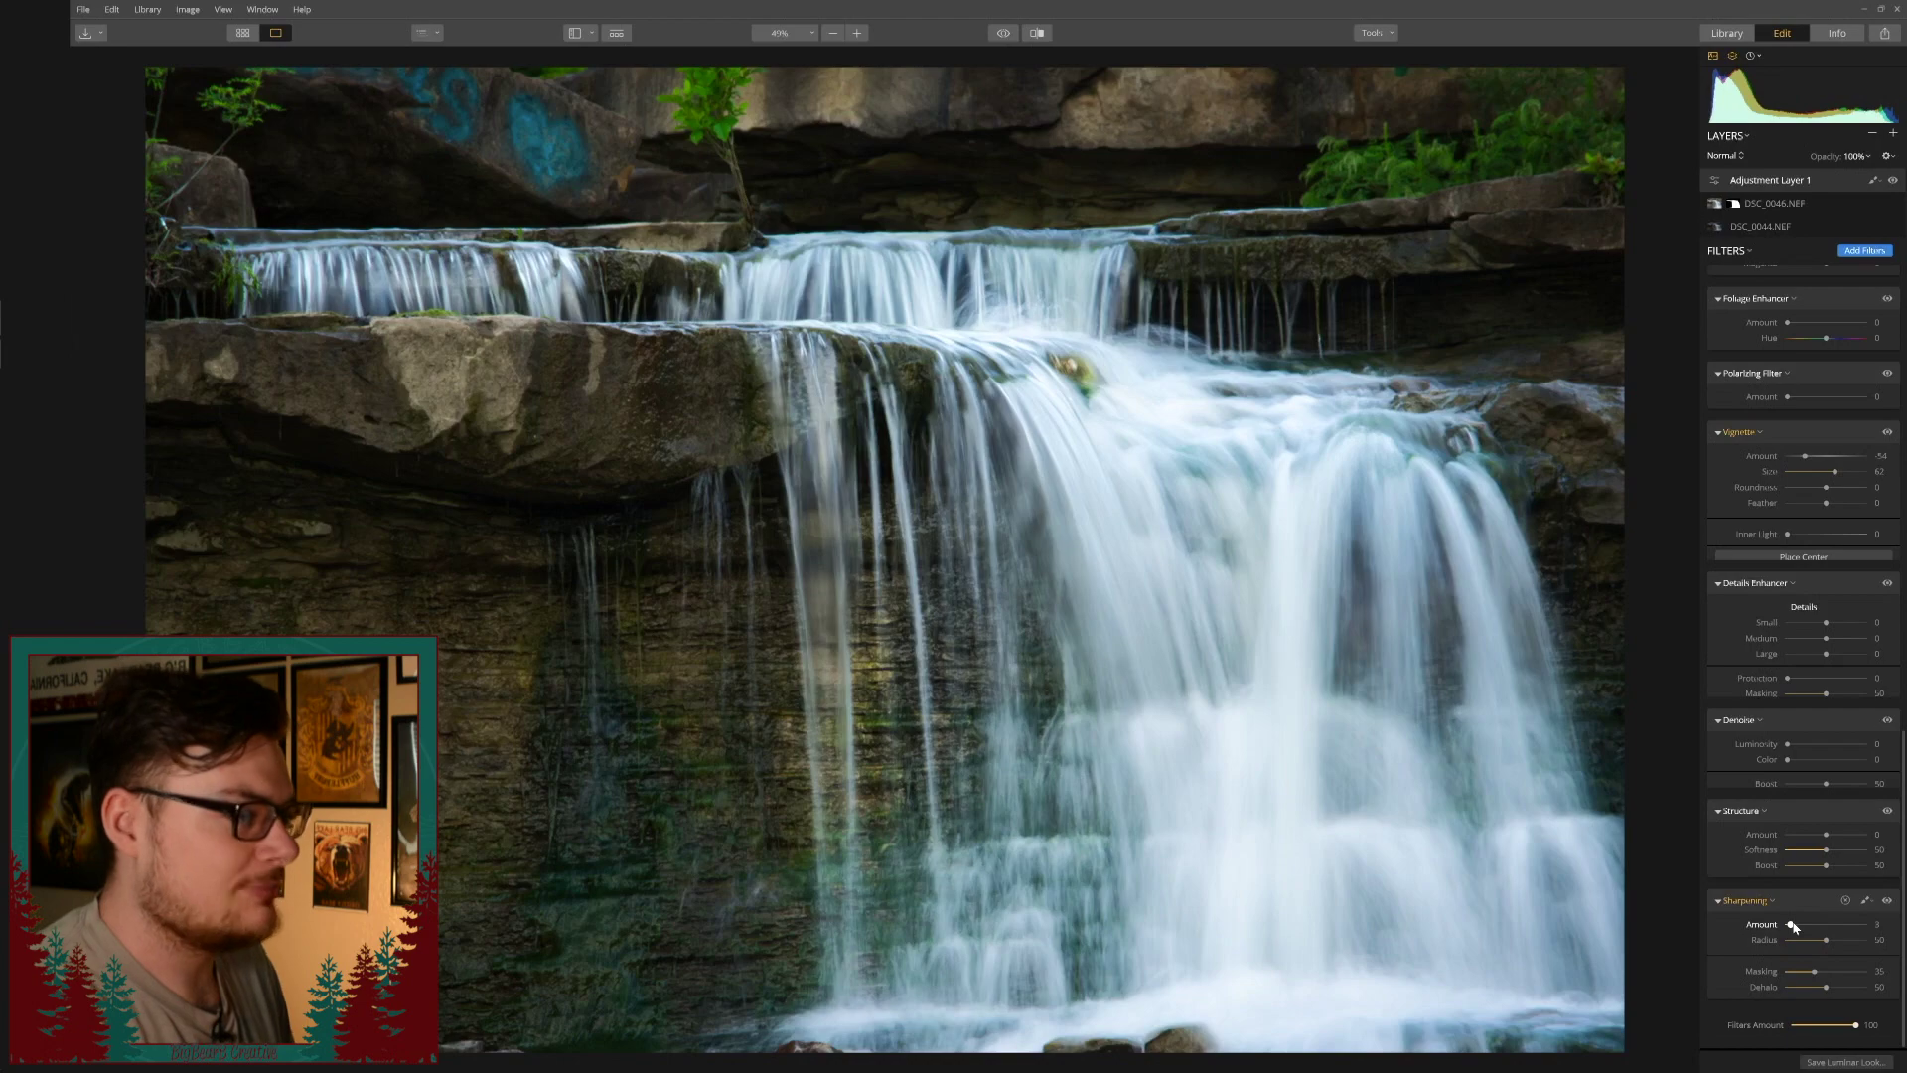
pyautogui.click(1005, 34)
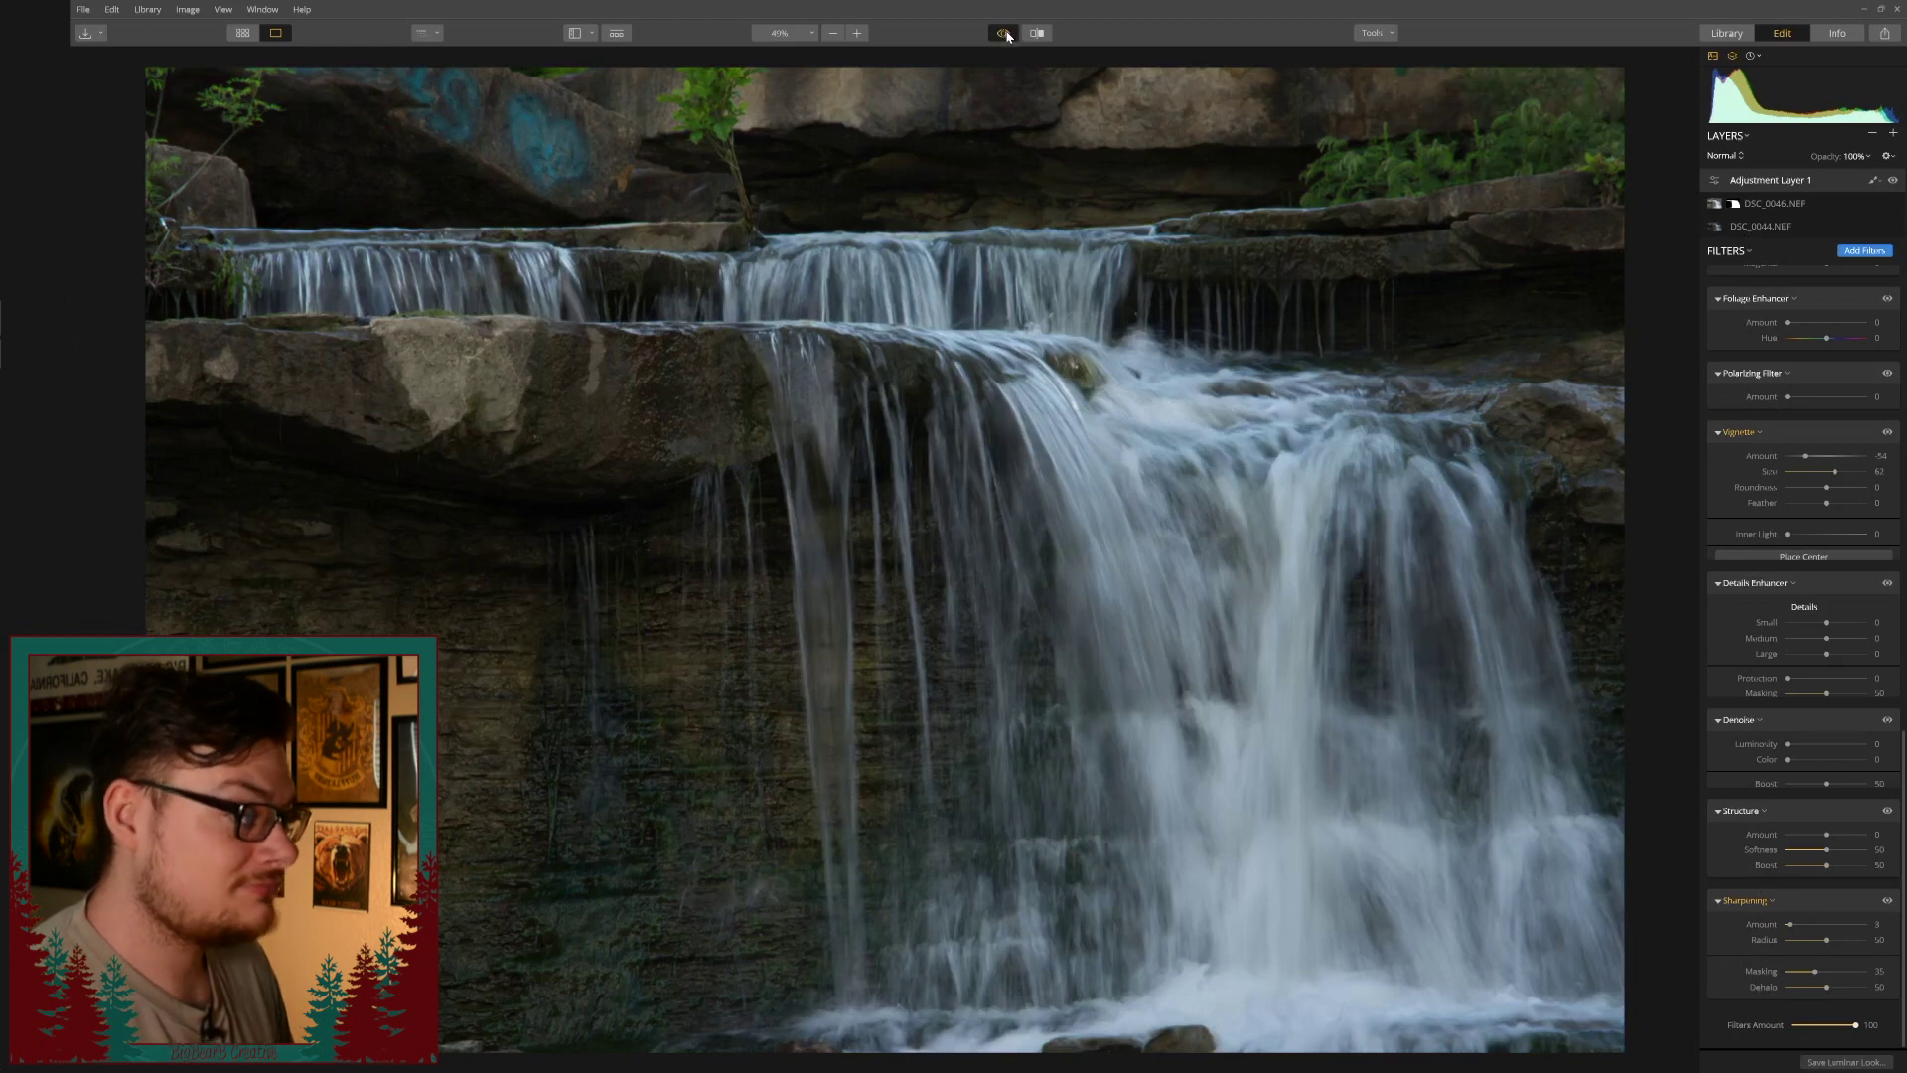
pyautogui.click(1005, 34)
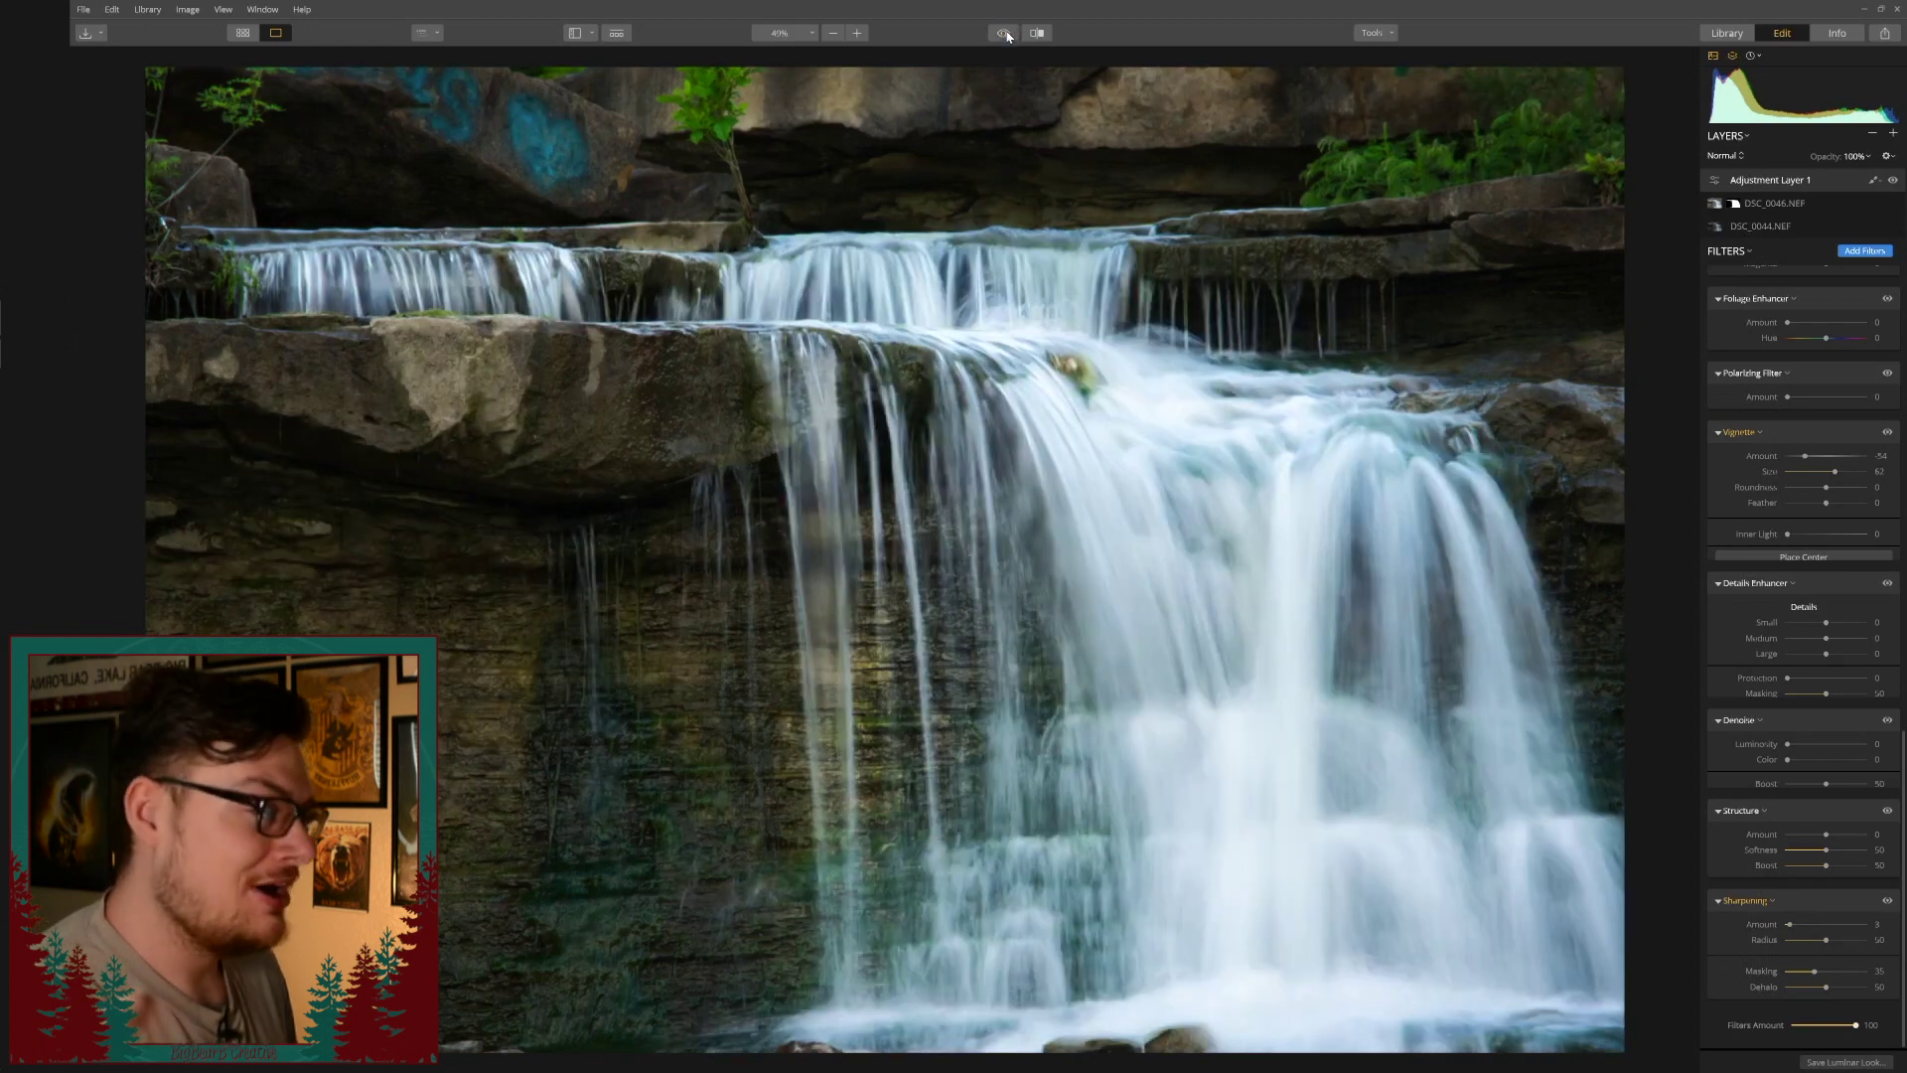